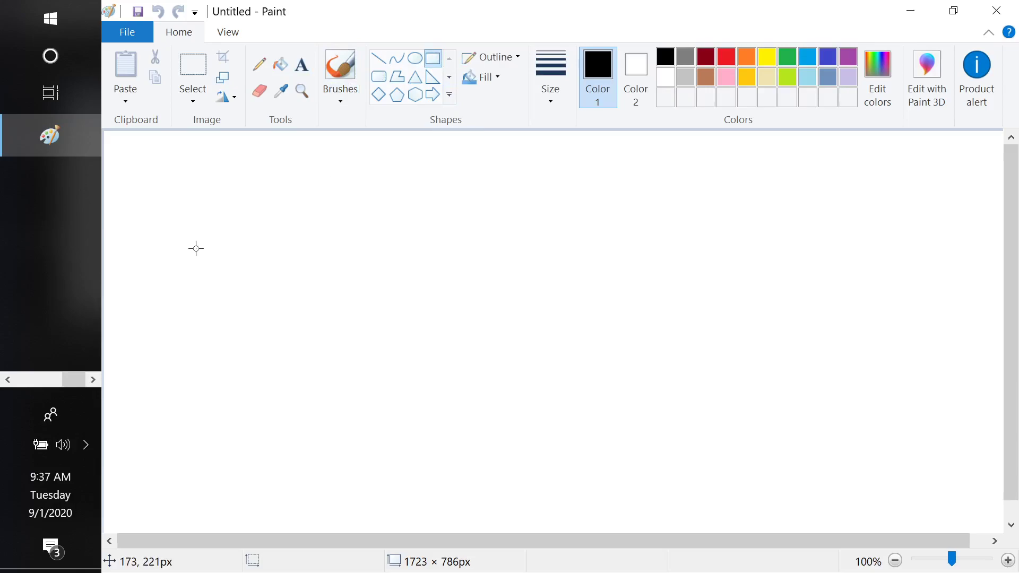
Draw a large black rectangle about 1399 × 651 px across the canvas using the thickest outline size.
{"action": "left_click_drag", "start_coordinate": [195, 249], "coordinate": [623, 479]}
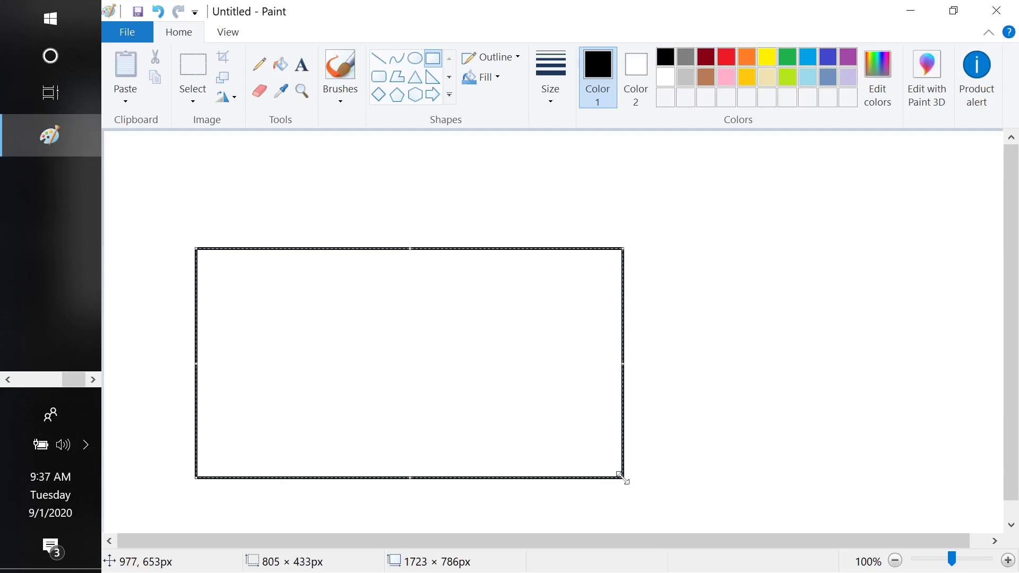
{"action": "key", "text": "ctrl+z"}
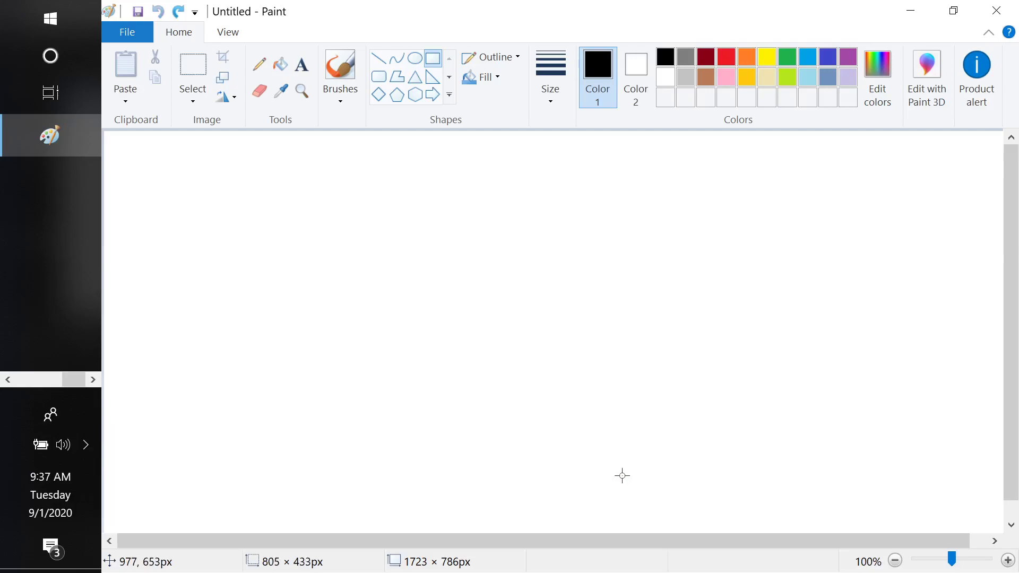
{"action": "left_click", "coordinate": [550, 103]}
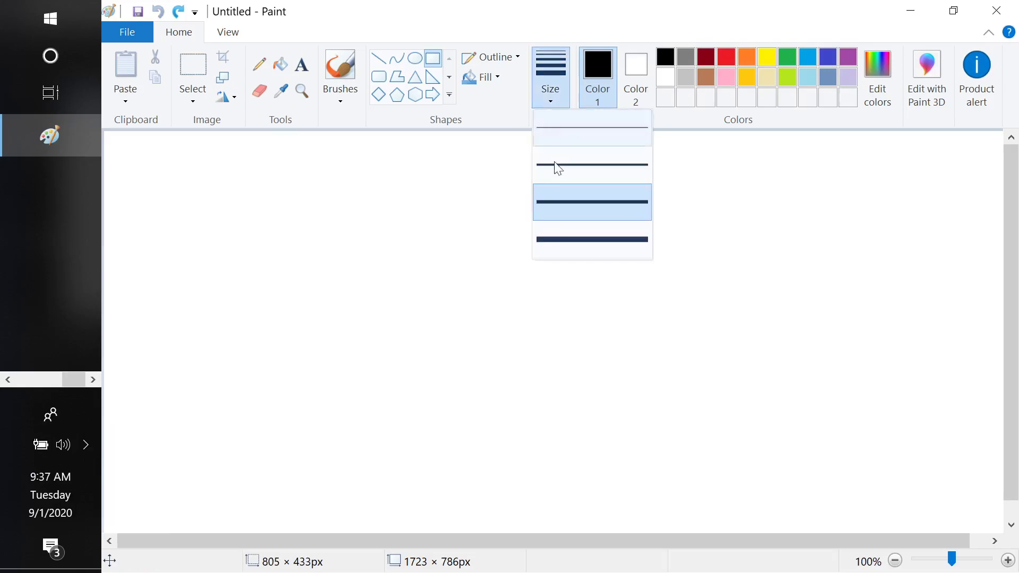
{"action": "left_click", "coordinate": [570, 237]}
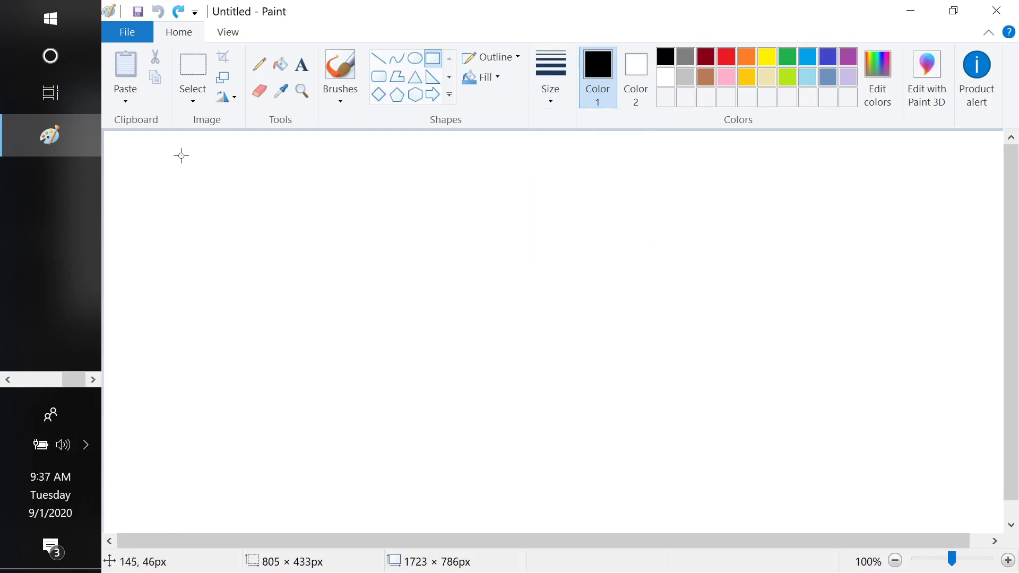
{"action": "left_click_drag", "start_coordinate": [180, 163], "coordinate": [923, 507]}
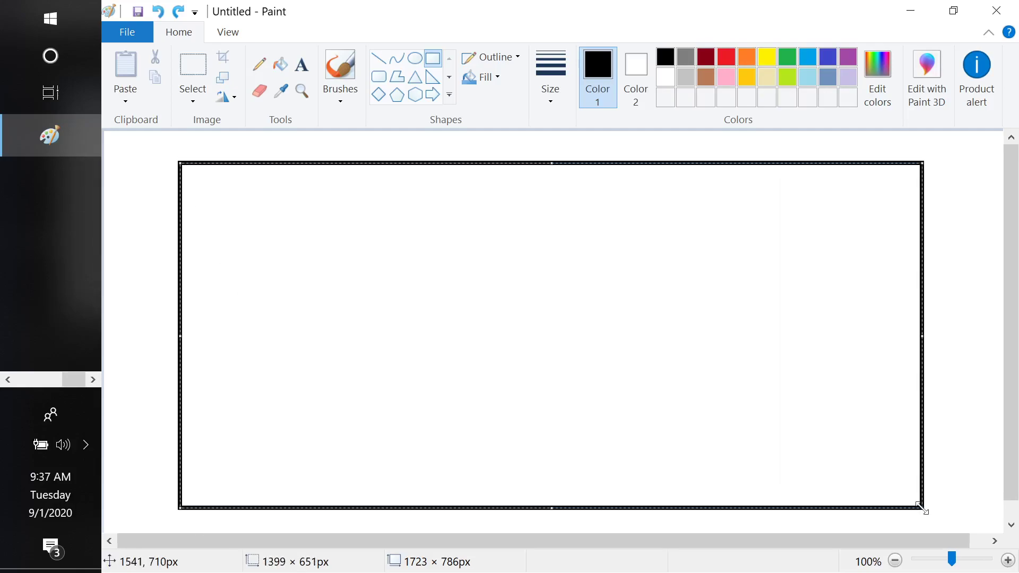
{"action": "left_click", "coordinate": [945, 403]}
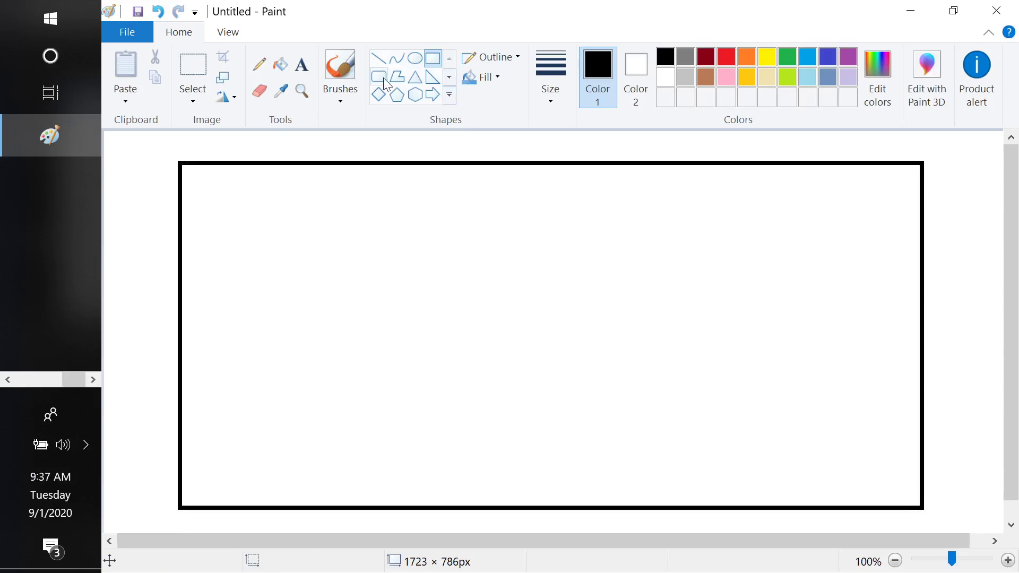
Add the text label "MY COMPUTER (HOST MACHINE)" inside the rectangle's upper-left corner, widening its text box to fit one line.
{"action": "left_click", "coordinate": [301, 66]}
{"action": "left_click", "coordinate": [194, 172]}
{"action": "type", "text": "My"}
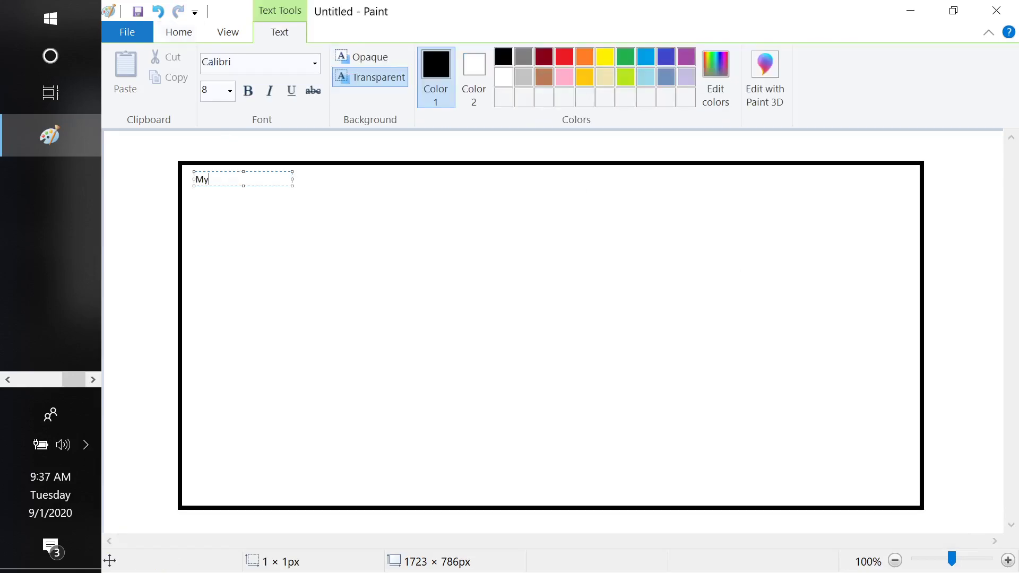
{"action": "key", "text": "BackSpace"}
{"action": "type", "text": "Y COMPUTER ()"}
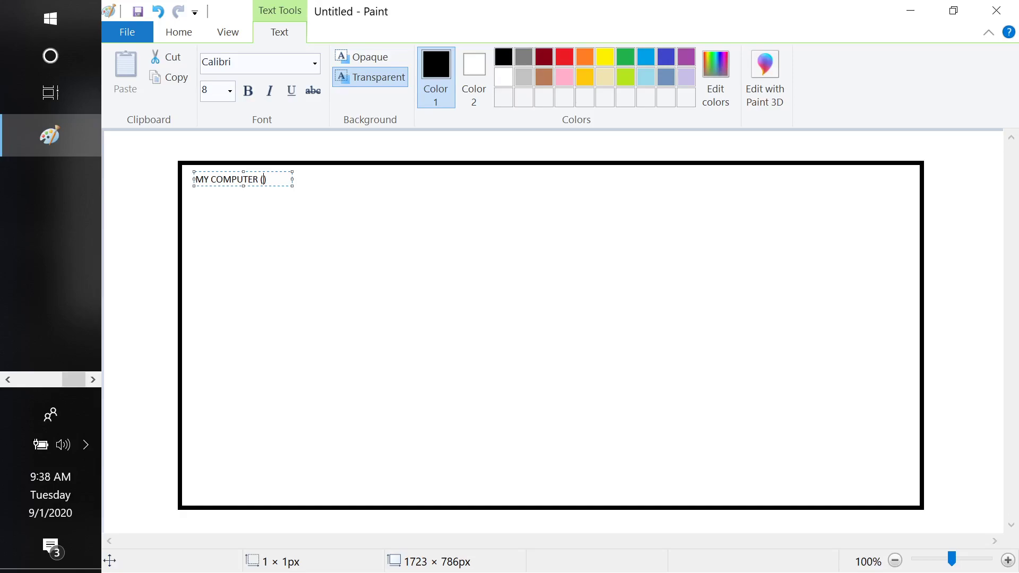
{"action": "type", "text": "HOST MACHININE)"}
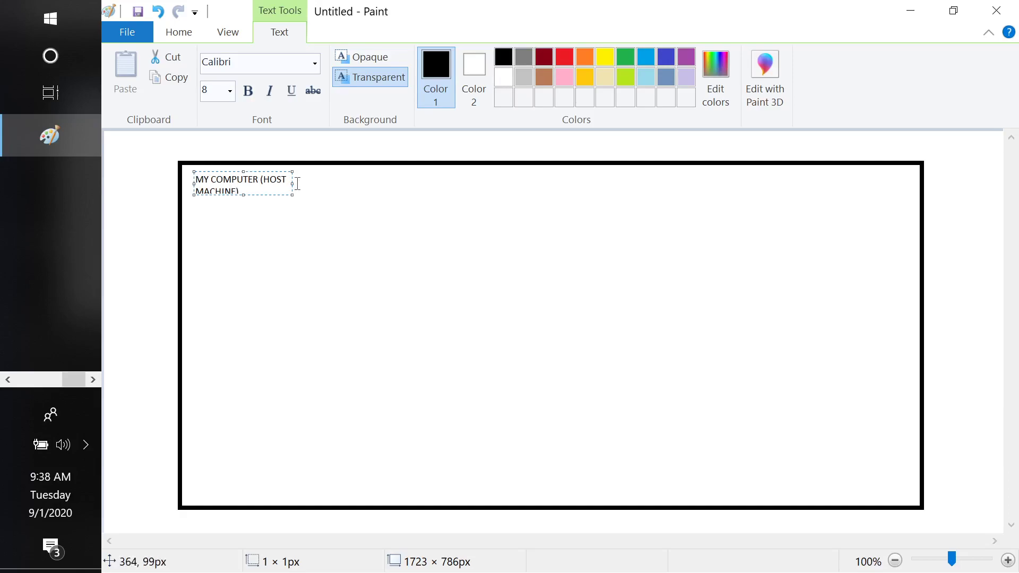
{"action": "left_click_drag", "start_coordinate": [292, 182], "coordinate": [382, 181]}
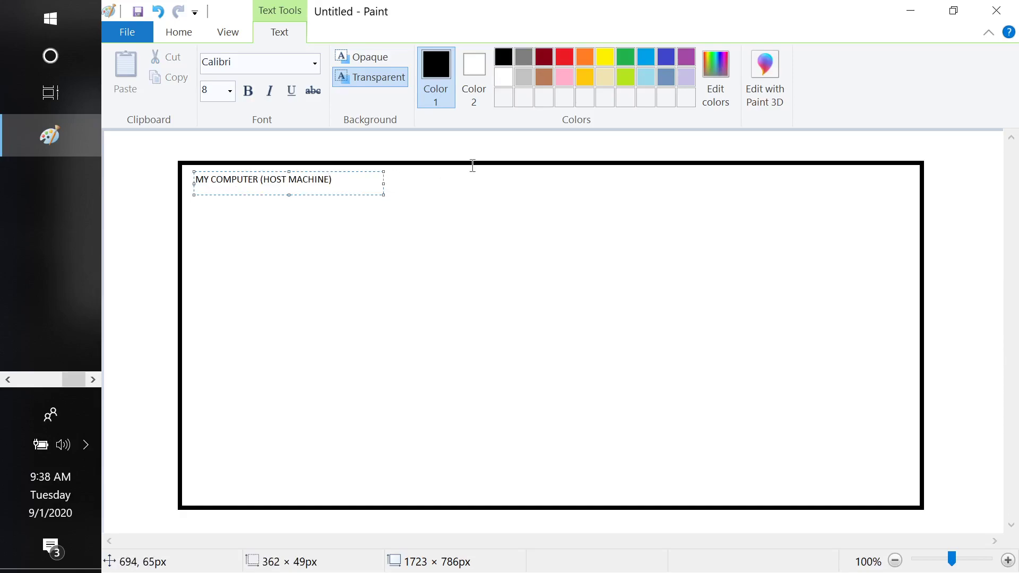
{"action": "left_click", "coordinate": [514, 144]}
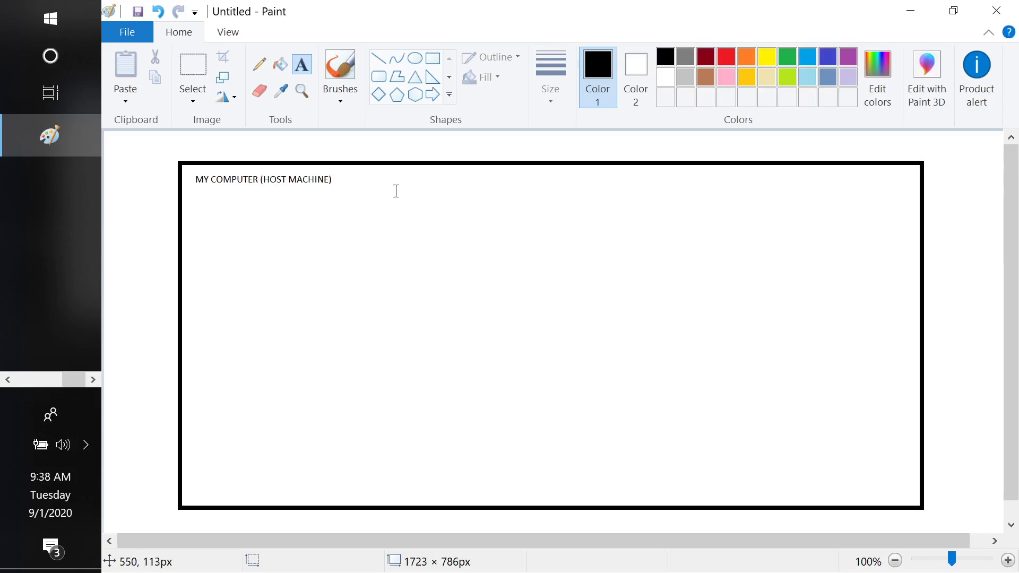
Place a new text box directly beneath the "MY COMPUTER (HOST MACHINE)" label, with red as Color 1.
{"action": "left_click", "coordinate": [726, 57]}
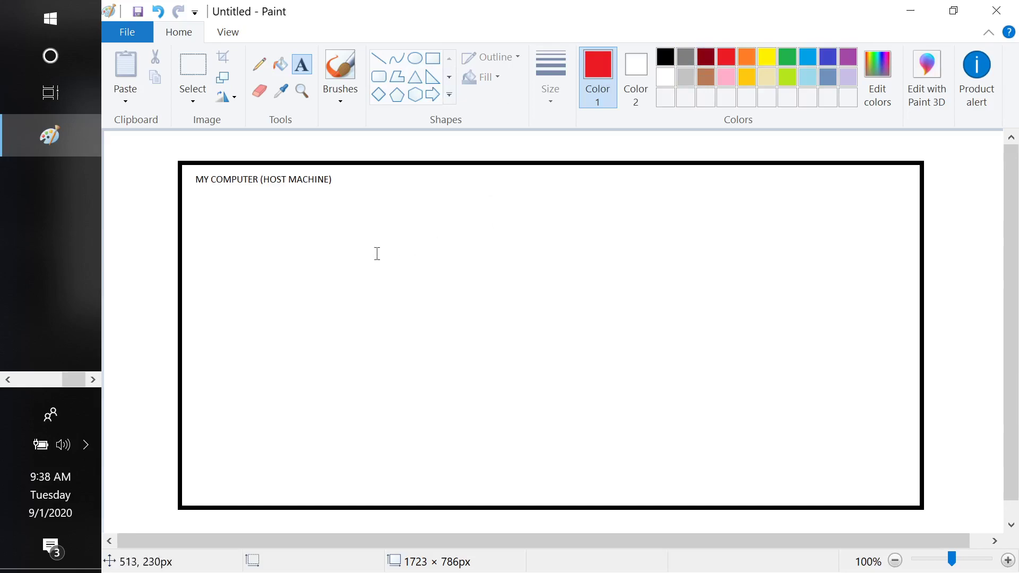
{"action": "left_click", "coordinate": [464, 147]}
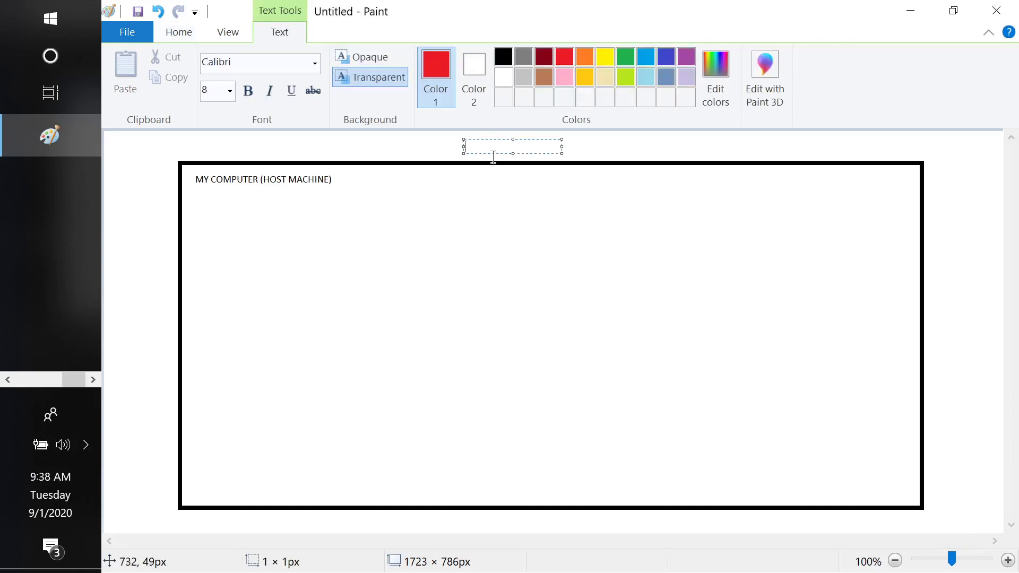
{"action": "left_click", "coordinate": [196, 195]}
{"action": "left_click", "coordinate": [197, 195]}
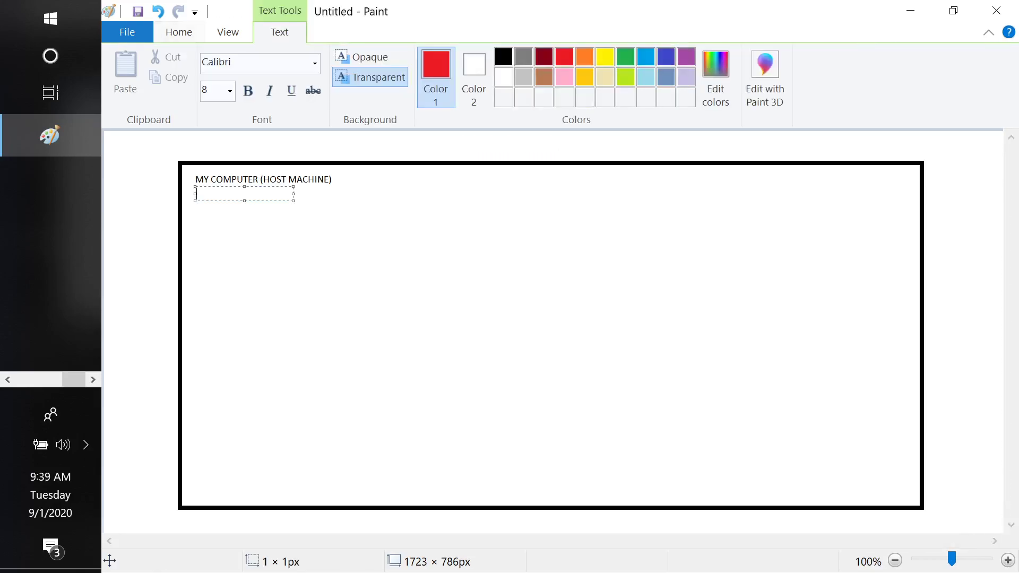
{"action": "type", "text": "PHYSIC"}
{"action": "key", "text": "BackSpace"}
{"action": "key", "text": "BackSpace"}
{"action": "key", "text": "BackSpace"}
{"action": "key", "text": "BackSpace"}
{"action": "key", "text": "BackSpace"}
{"action": "key", "text": "BackSpace"}
Enter black text on separate lines below the label: PHYSICAL MACHINE, HARD DISK, RAM, OPERATING SYSTEM (WINDOWS).
{"action": "left_click", "coordinate": [502, 56]}
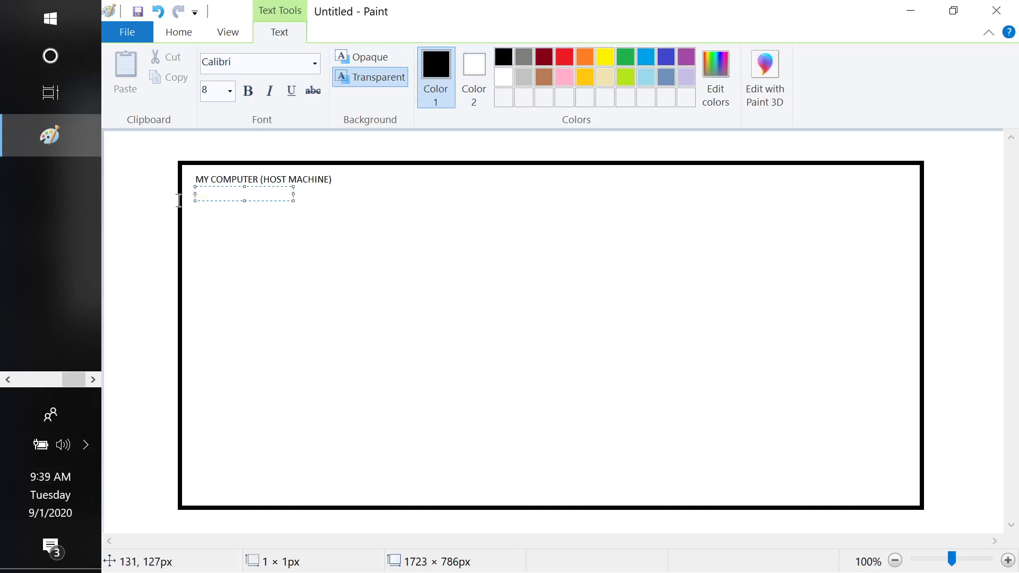
{"action": "type", "text": "PHYSICAL MACHINE"}
{"action": "key", "text": "Return"}
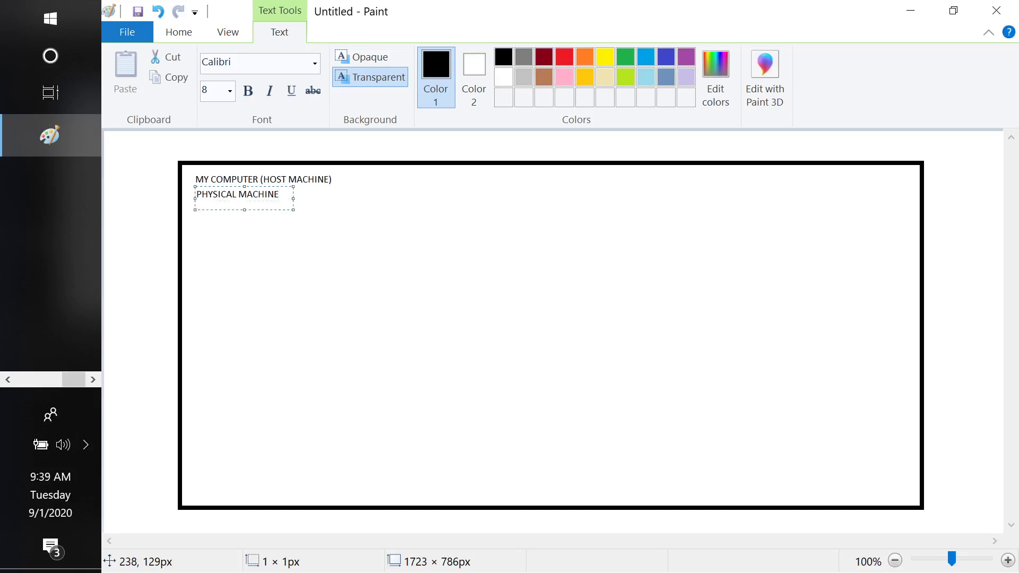
{"action": "type", "text": "HARD DISK"}
{"action": "key", "text": "Return"}
{"action": "type", "text": "RAM"}
{"action": "key", "text": "Return"}
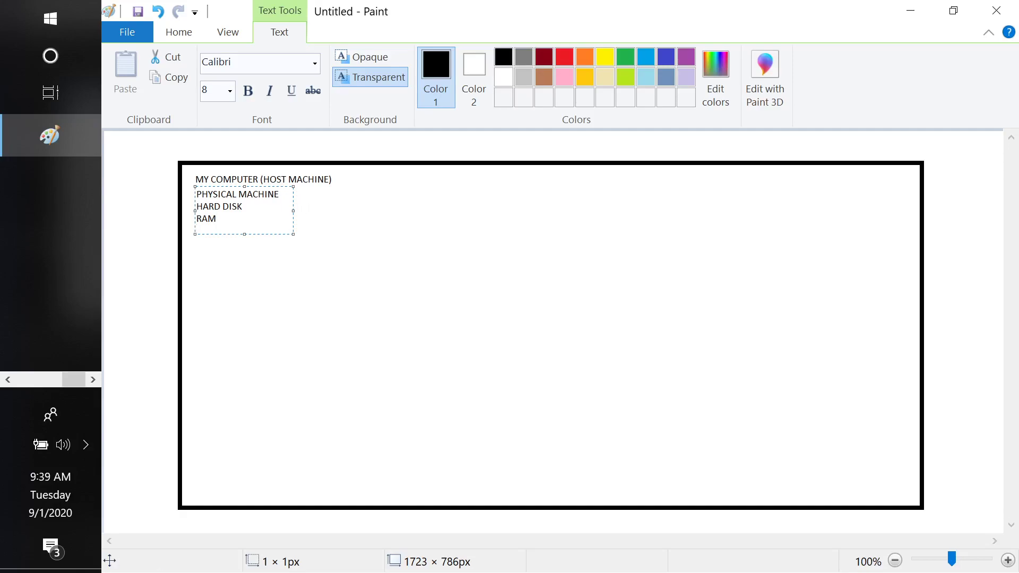
{"action": "type", "text": "OPERATING SYSTEM (WINDOW"}
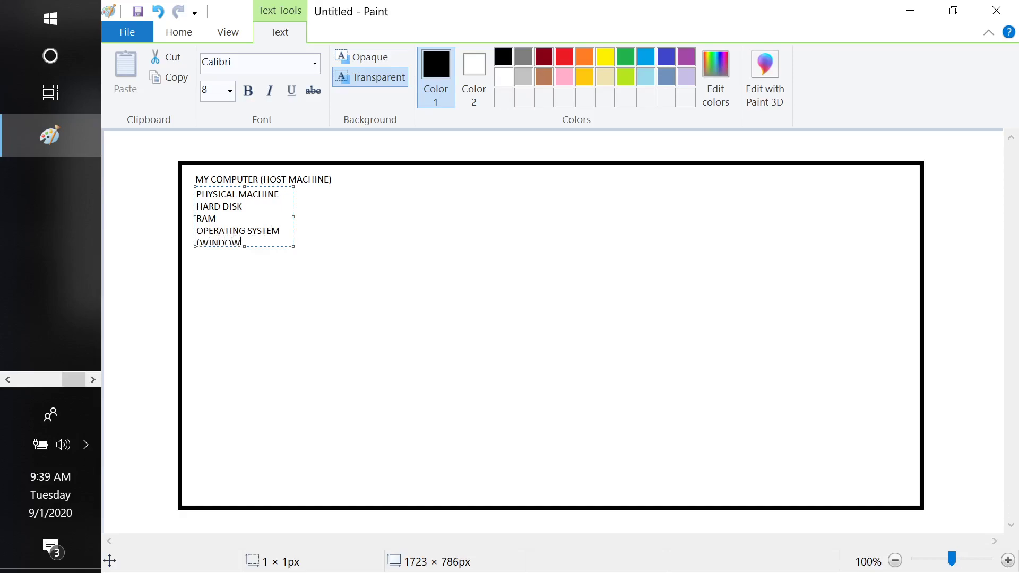
{"action": "type", "text": "S)"}
{"action": "left_click", "coordinate": [976, 257]}
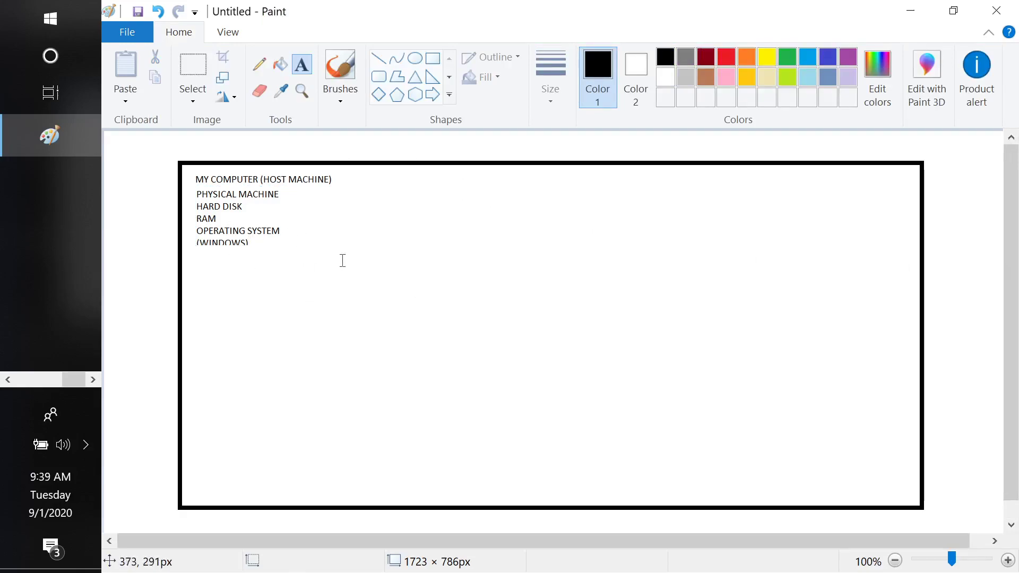
Start a new picture and choose to save the current drawing first.
{"action": "left_click", "coordinate": [127, 37]}
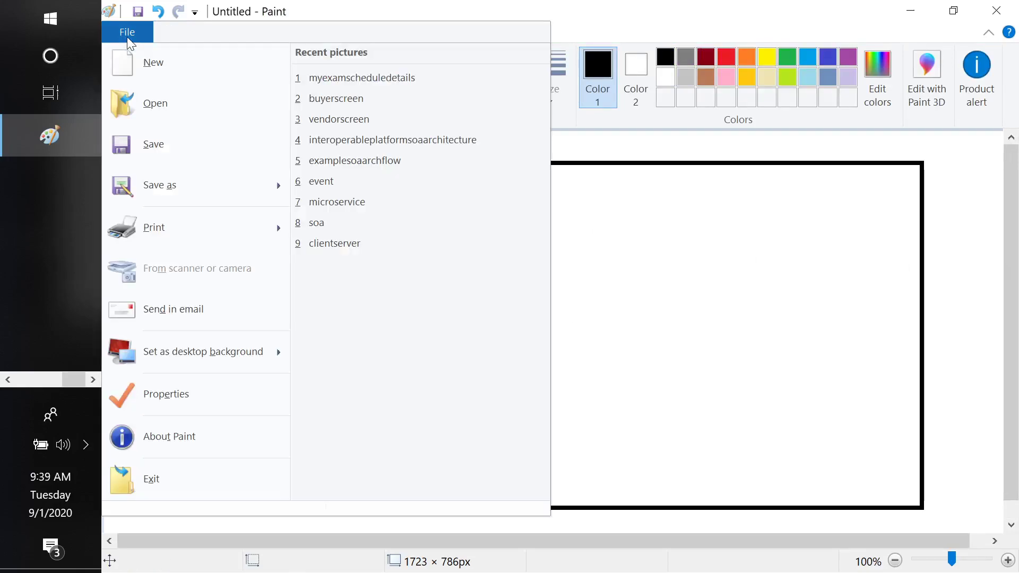
{"action": "left_click", "coordinate": [151, 65]}
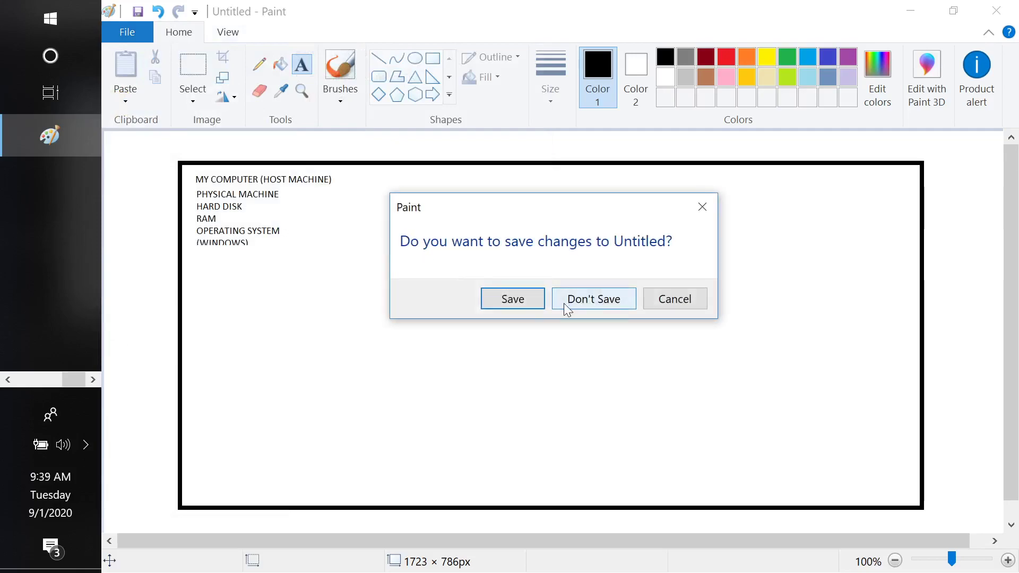
{"action": "left_click", "coordinate": [506, 301]}
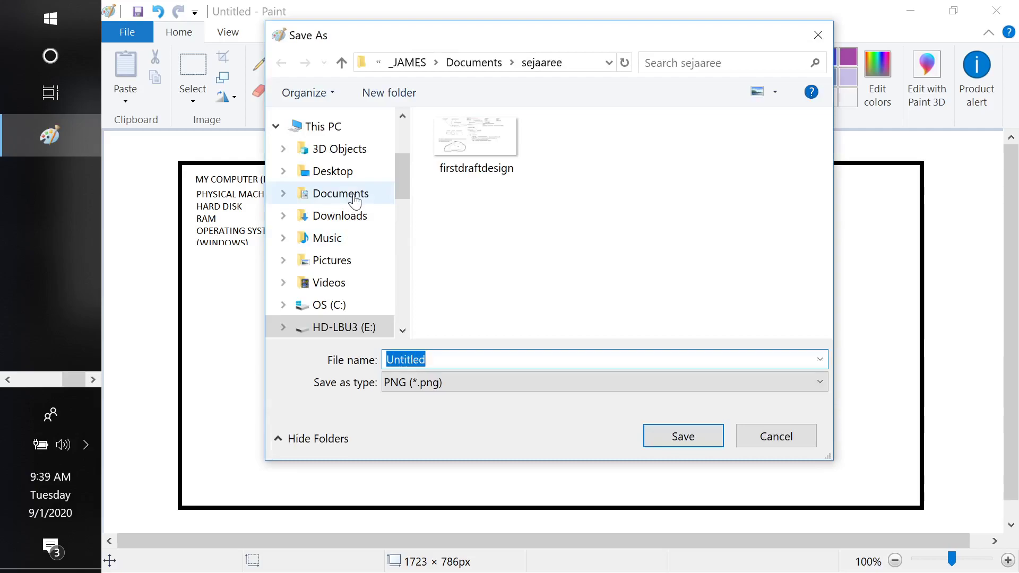
Change the save location to the Documents folder inside the first personal folder on the HD-LBU3 (E:) drive.
{"action": "left_click", "coordinate": [352, 194]}
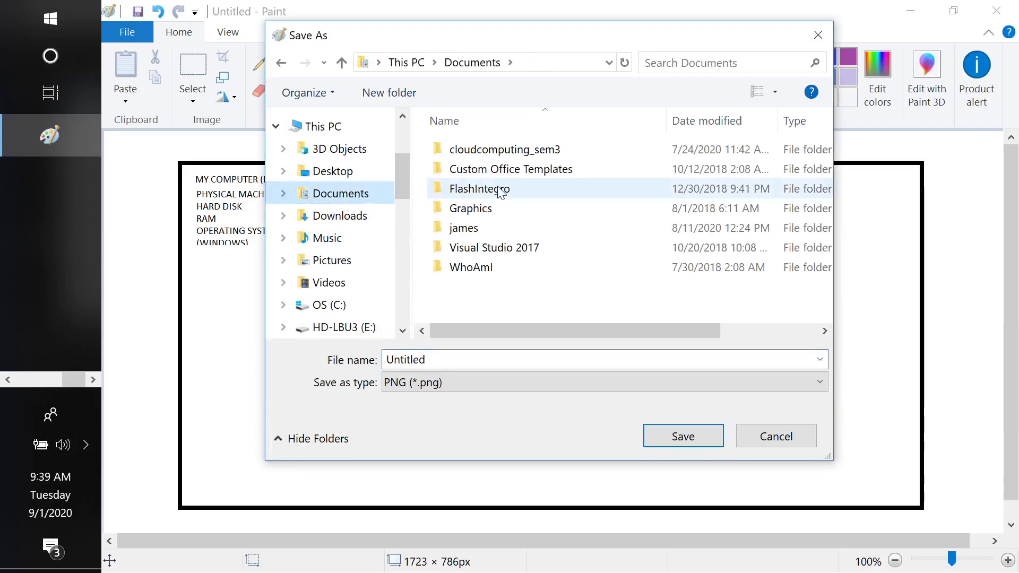
{"action": "double_click", "coordinate": [550, 153]}
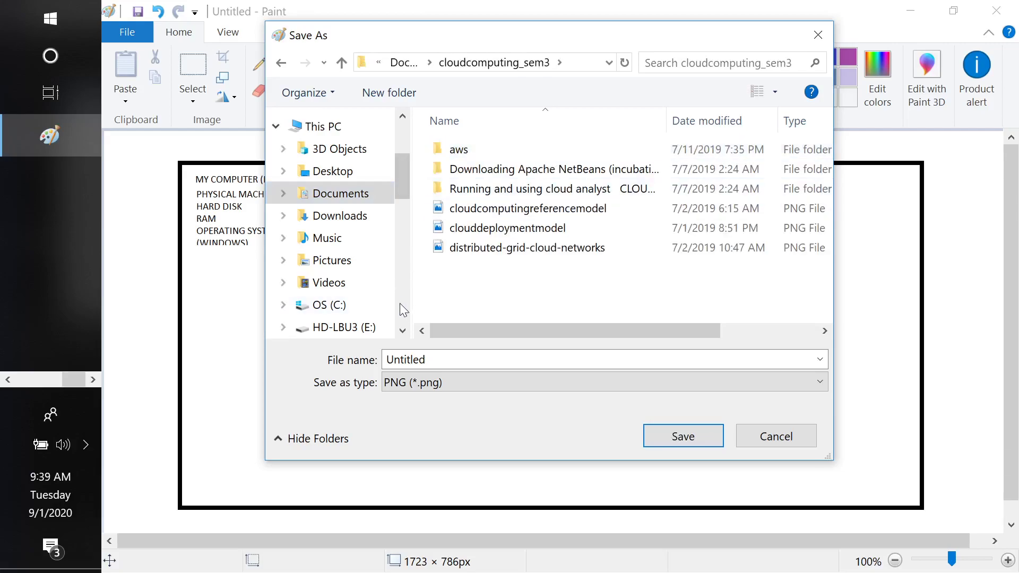
{"action": "scroll", "coordinate": [403, 306], "scroll_direction": "down", "scroll_amount": 5}
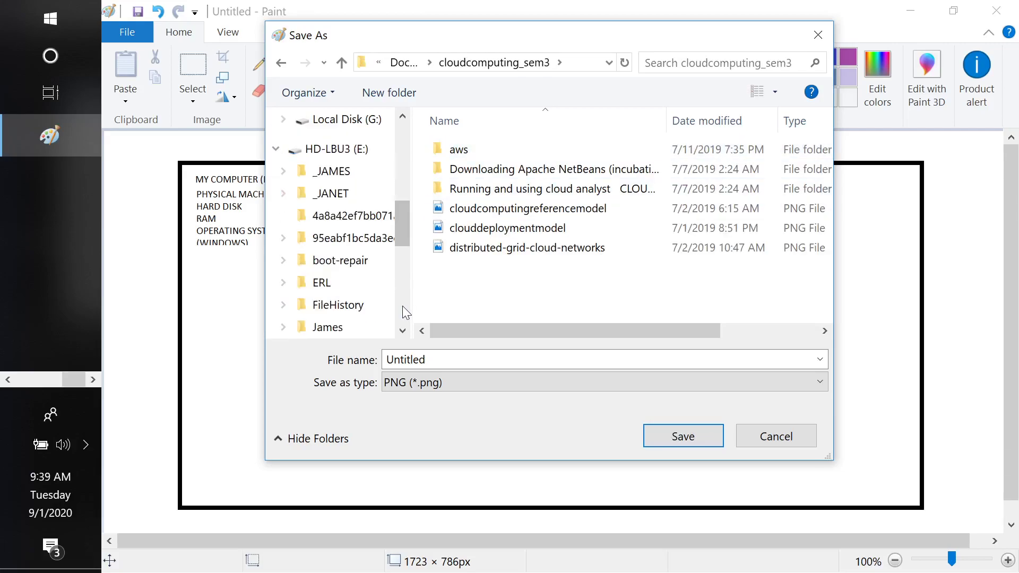
{"action": "left_click", "coordinate": [348, 171]}
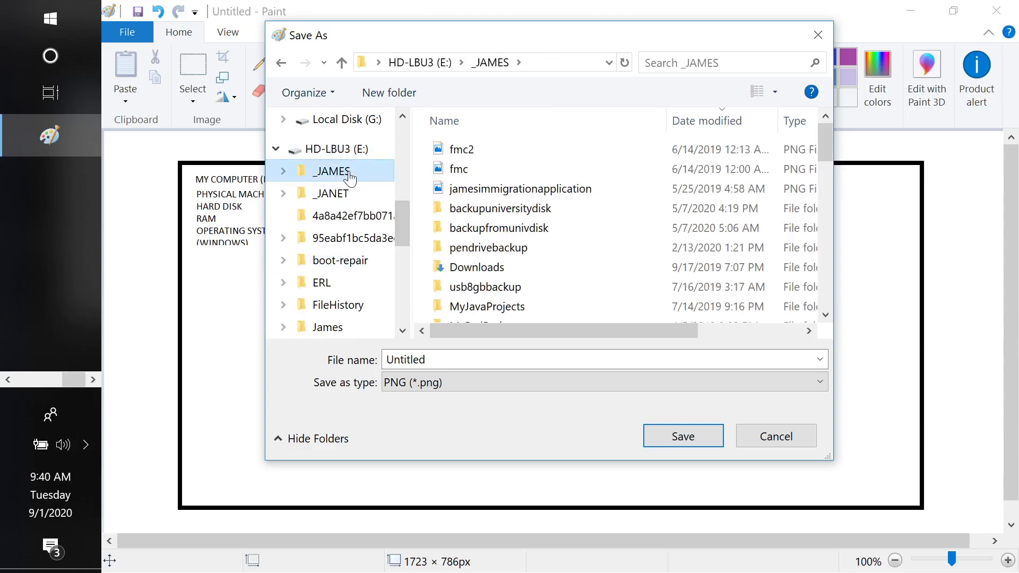
{"action": "left_click", "coordinate": [555, 68]}
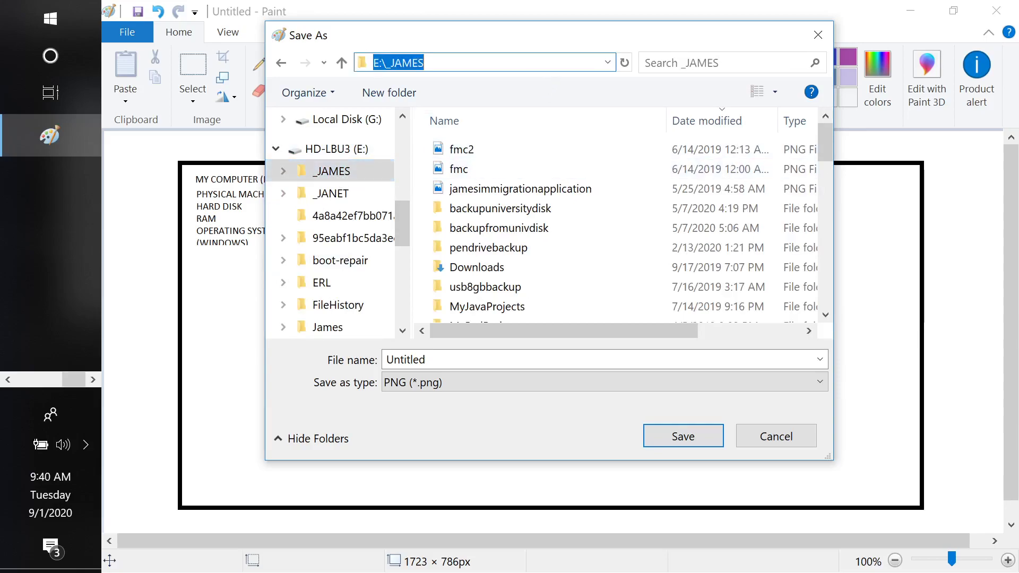
{"action": "key", "text": "End"}
{"action": "type", "text": "\\docu"}
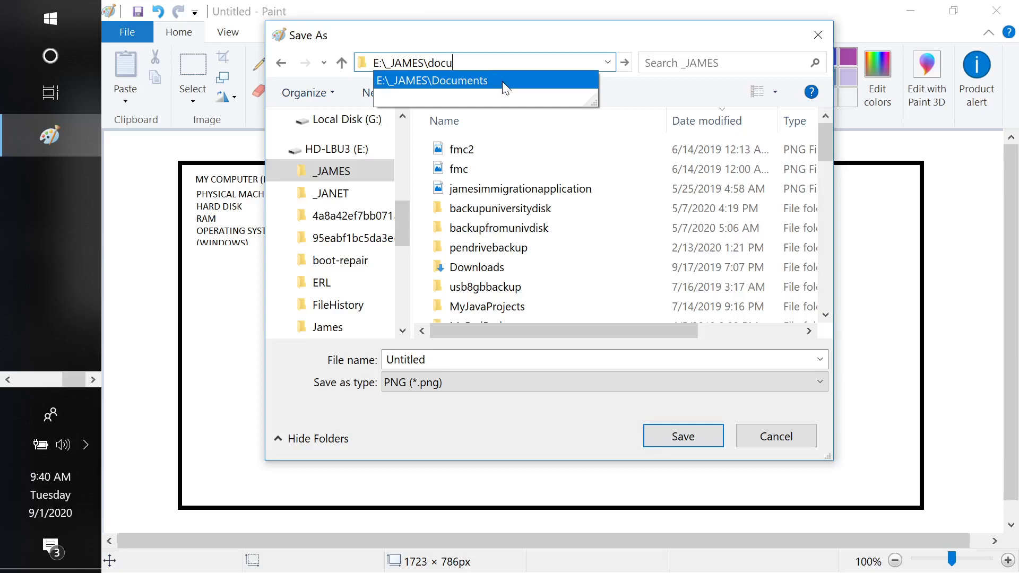
{"action": "scroll", "coordinate": [825, 289], "scroll_direction": "down", "scroll_amount": 2}
{"action": "scroll", "coordinate": [824, 288], "scroll_direction": "down", "scroll_amount": 5}
{"action": "scroll", "coordinate": [824, 288], "scroll_direction": "down", "scroll_amount": 3}
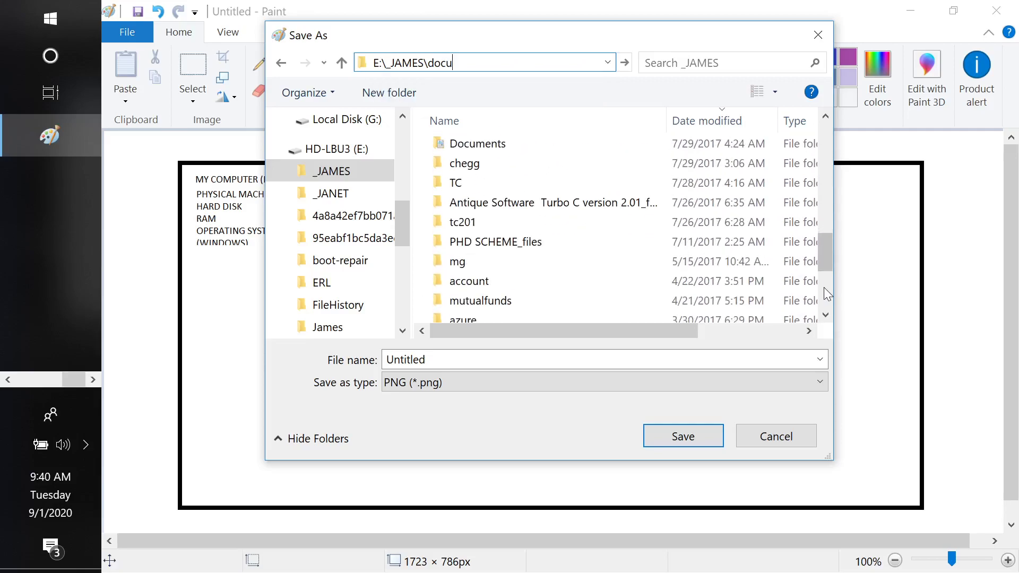
{"action": "double_click", "coordinate": [515, 148]}
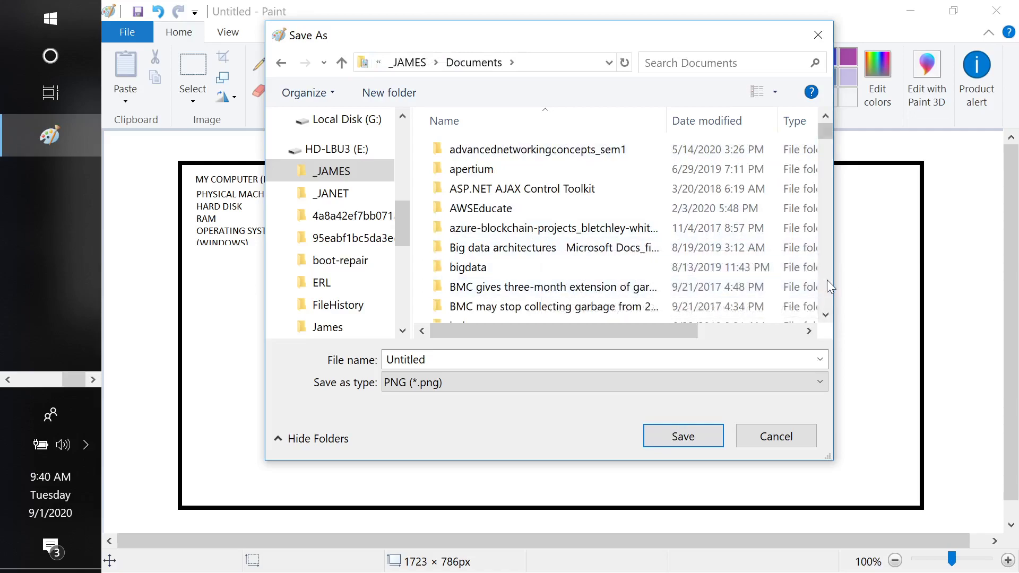
Set the save location to the cloud folder within assignments in cloudcomputing-sem3.
{"action": "scroll", "coordinate": [822, 294], "scroll_direction": "down", "scroll_amount": 3}
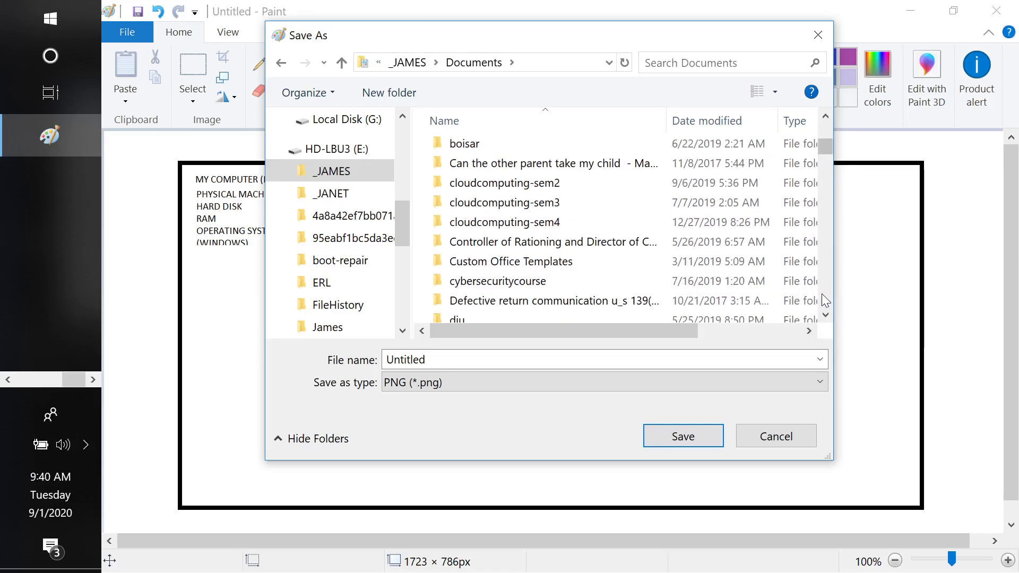
{"action": "double_click", "coordinate": [578, 206]}
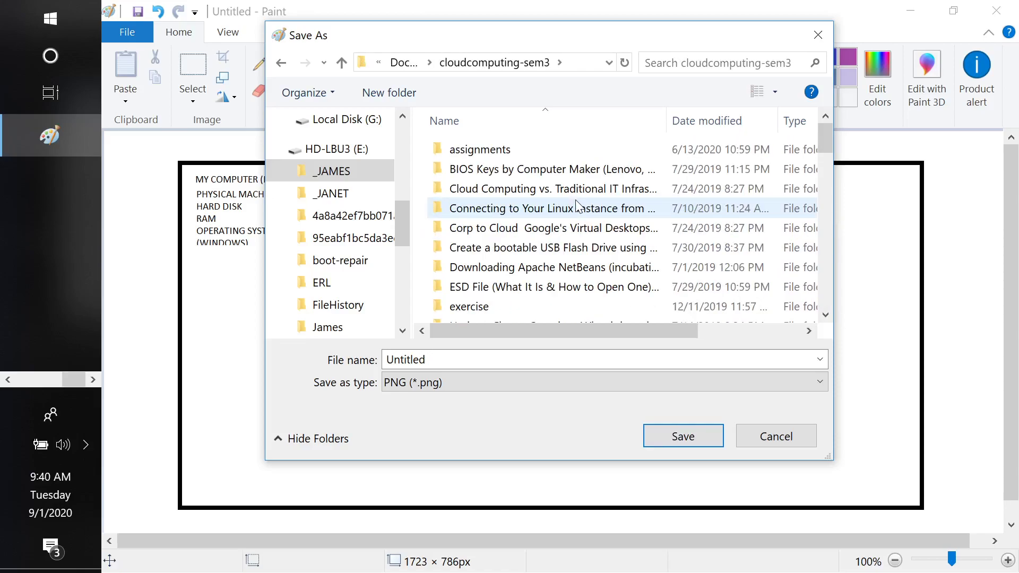
{"action": "double_click", "coordinate": [498, 149]}
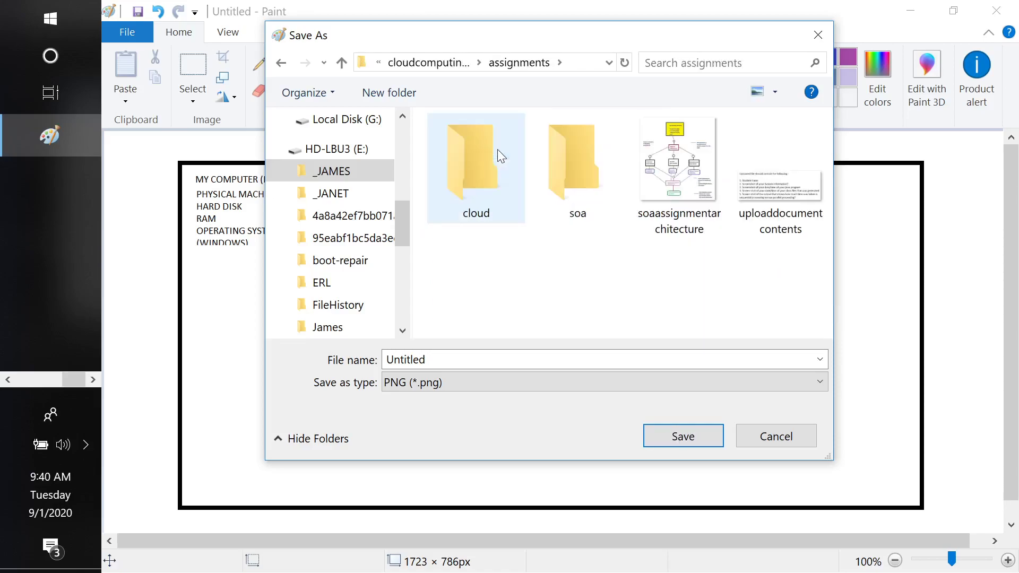
{"action": "double_click", "coordinate": [467, 166]}
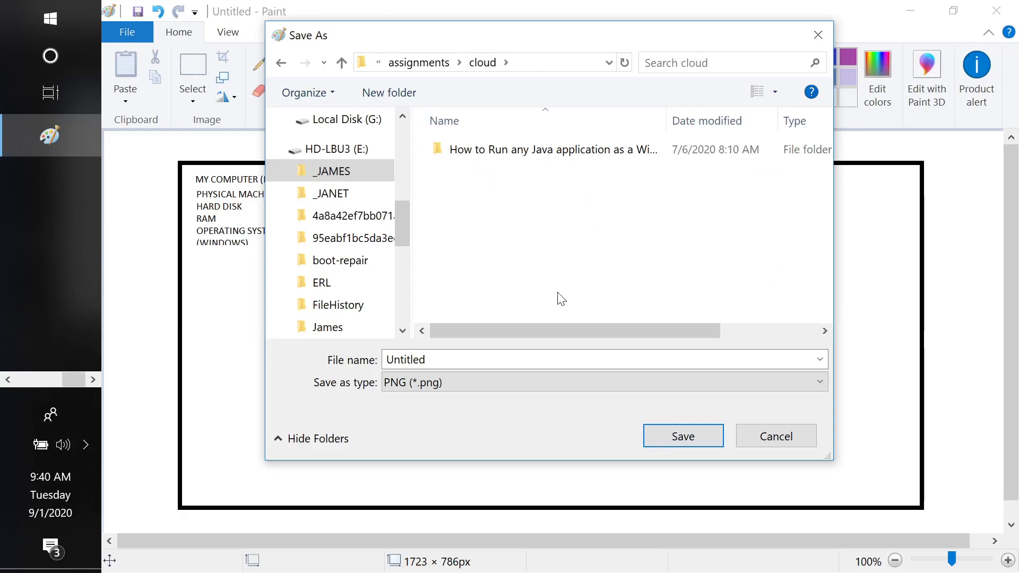
Name the drawing systemdiagram and save it as a PNG in the cloud folder.
{"action": "double_click", "coordinate": [407, 360]}
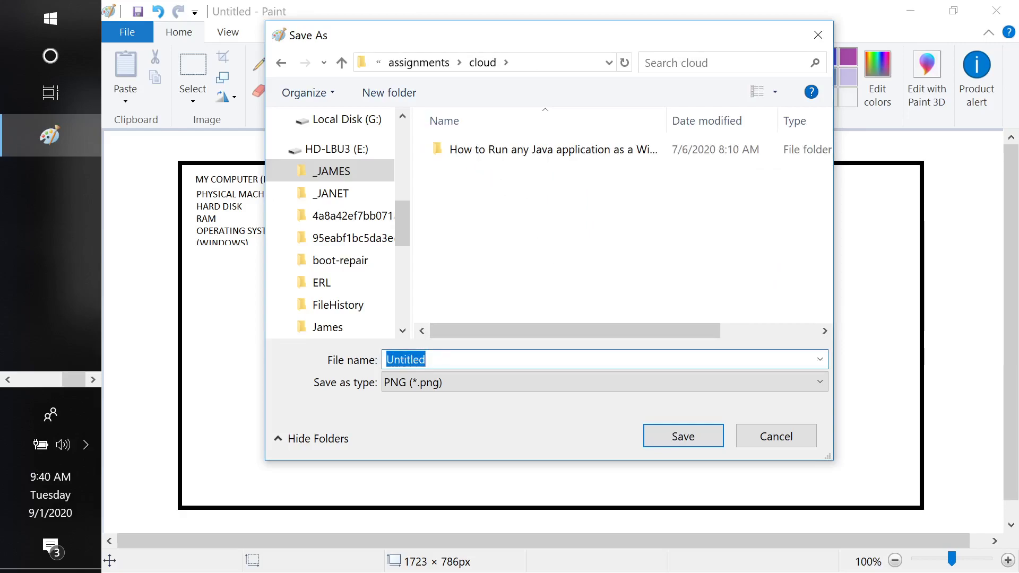
{"action": "type", "text": "m"}
{"action": "key", "text": "BackSpace"}
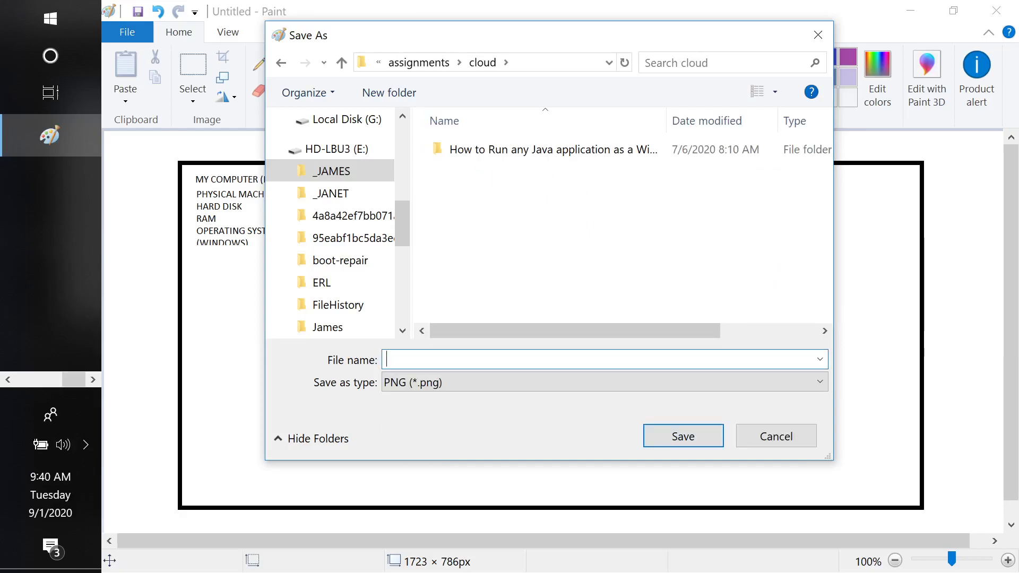
{"action": "type", "text": "systemdiagram"}
{"action": "key", "text": "Return"}
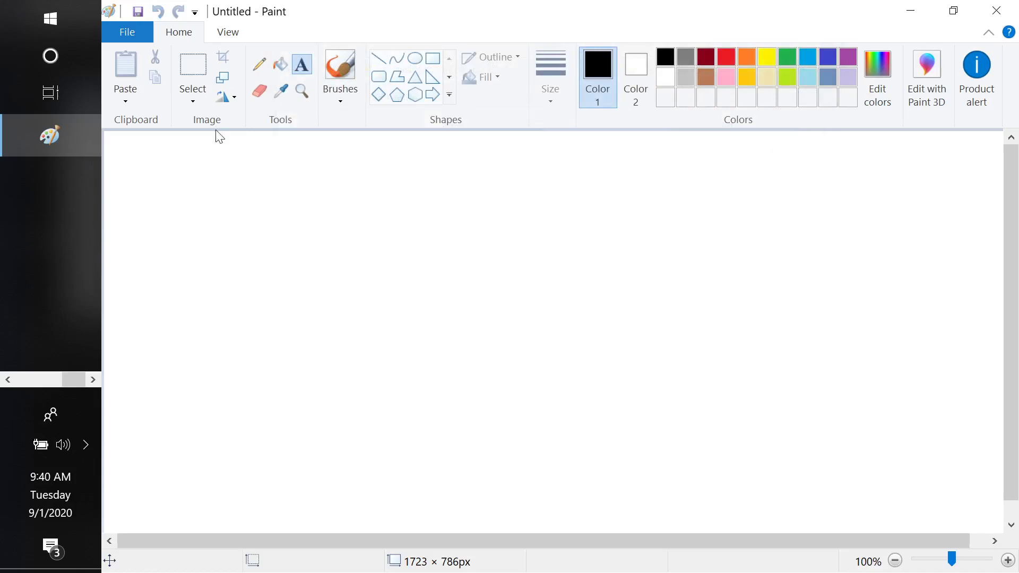
Reopen systemdiagram from the recent pictures, and launch a separate blank Paint window by searching Windows for pbrush.
{"action": "left_click", "coordinate": [131, 31]}
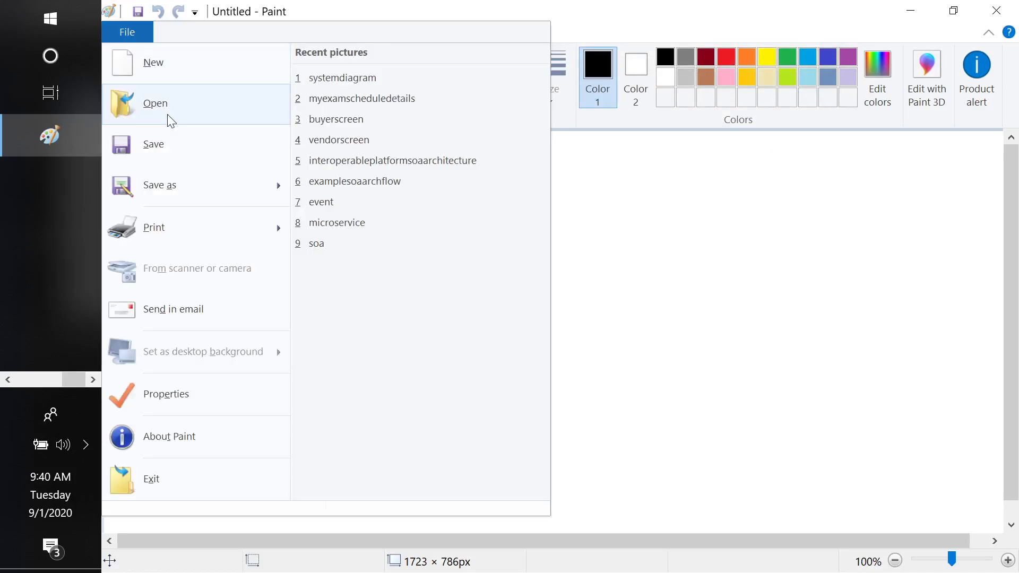
{"action": "left_click", "coordinate": [342, 77]}
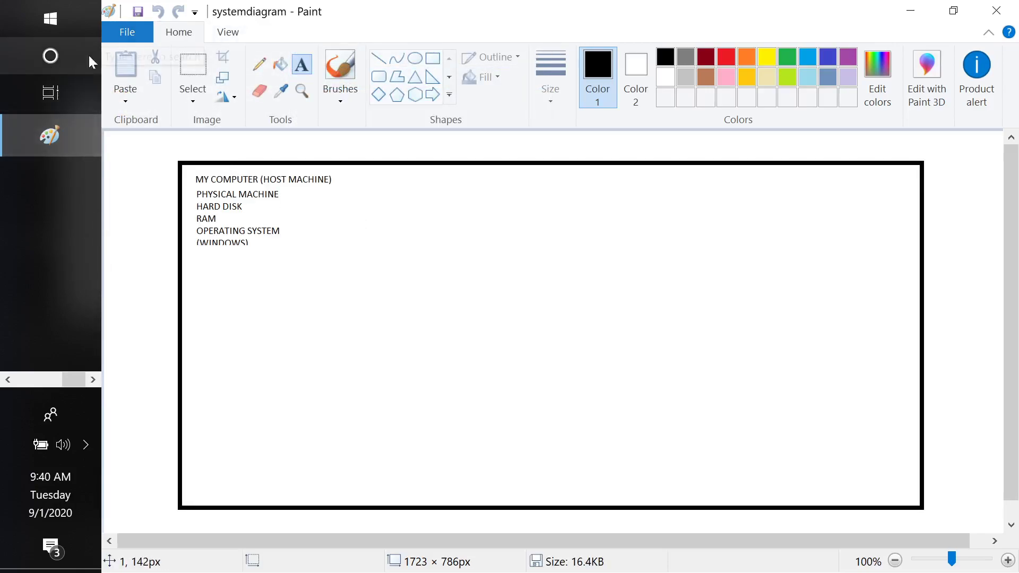
{"action": "left_click", "coordinate": [53, 63]}
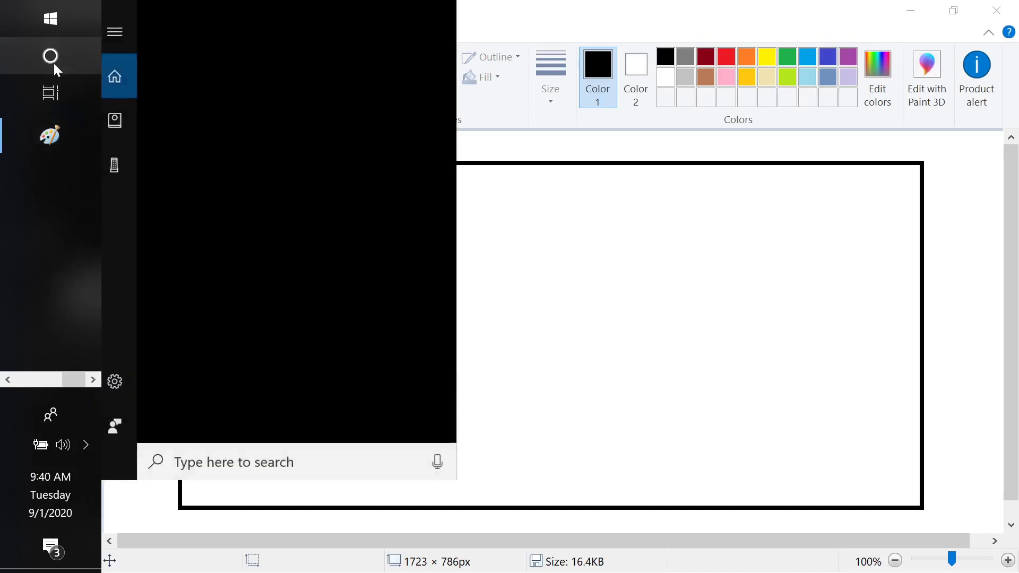
{"action": "type", "text": "p"}
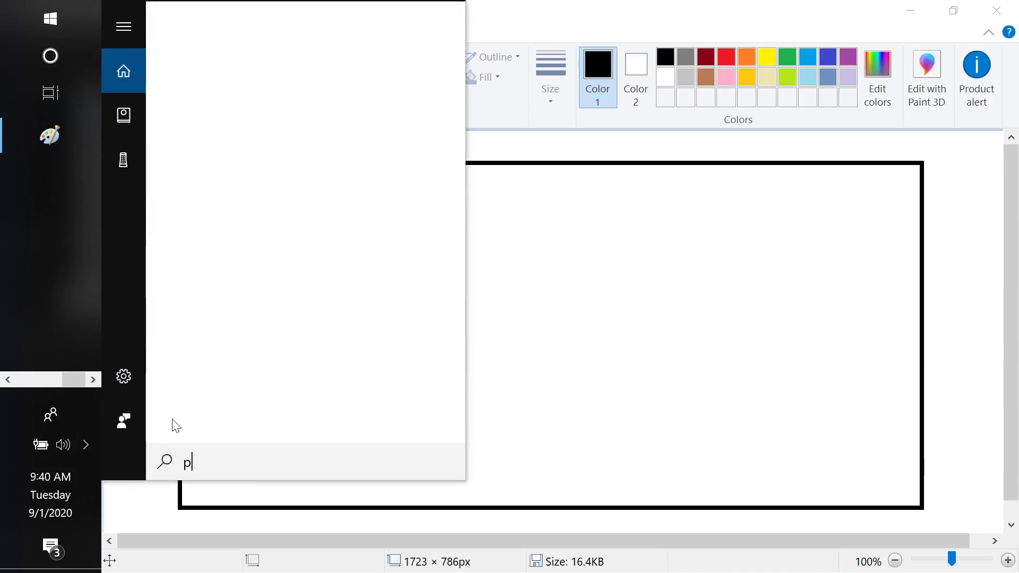
{"action": "type", "text": "brush"}
{"action": "key", "text": "Return"}
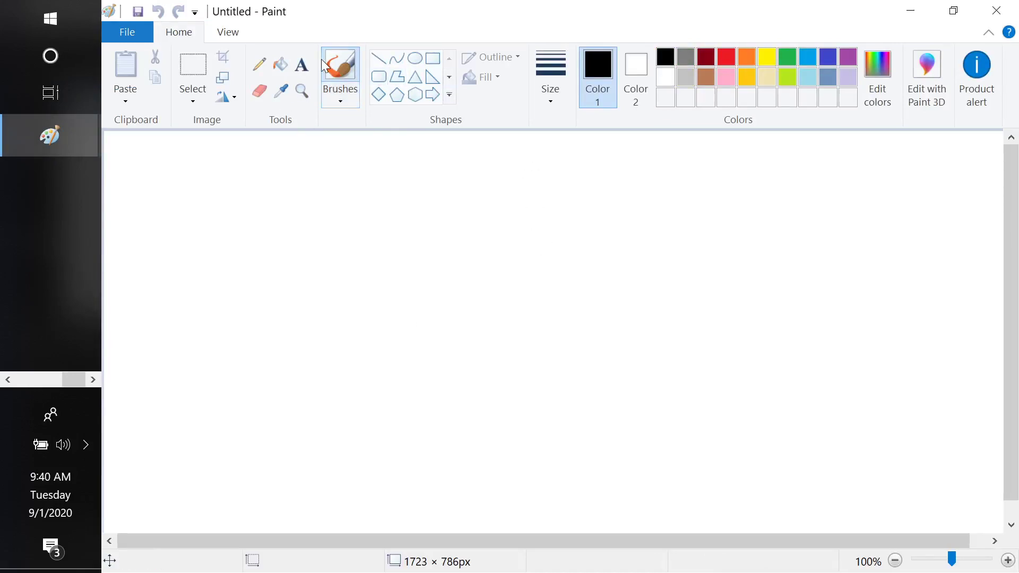
Add the text HARDWARE (RAM, STORAGE, PROCESSOR) in the lower middle of the blank canvas, widening its text box to fit one line.
{"action": "left_click", "coordinate": [385, 60]}
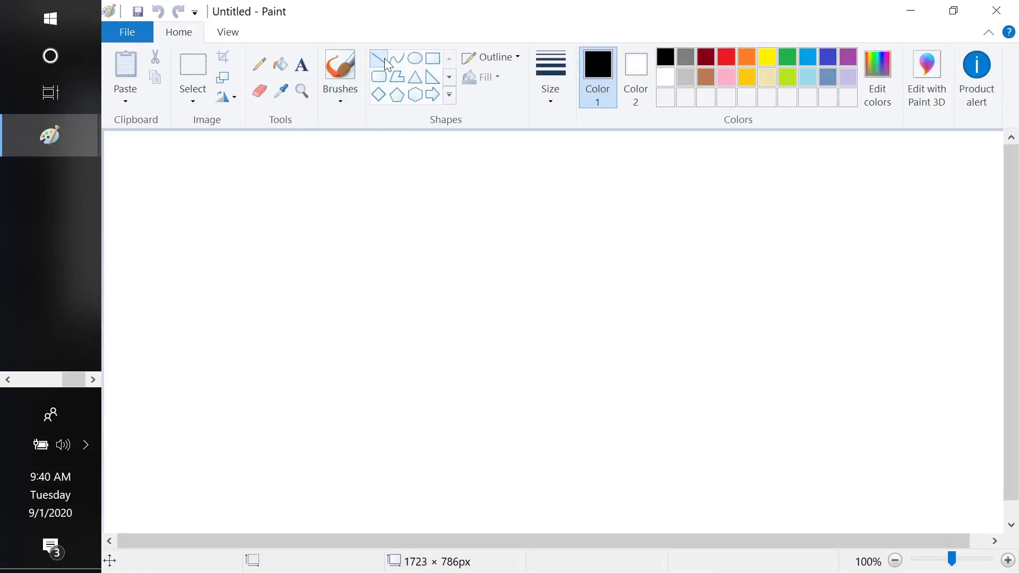
{"action": "left_click", "coordinate": [303, 65]}
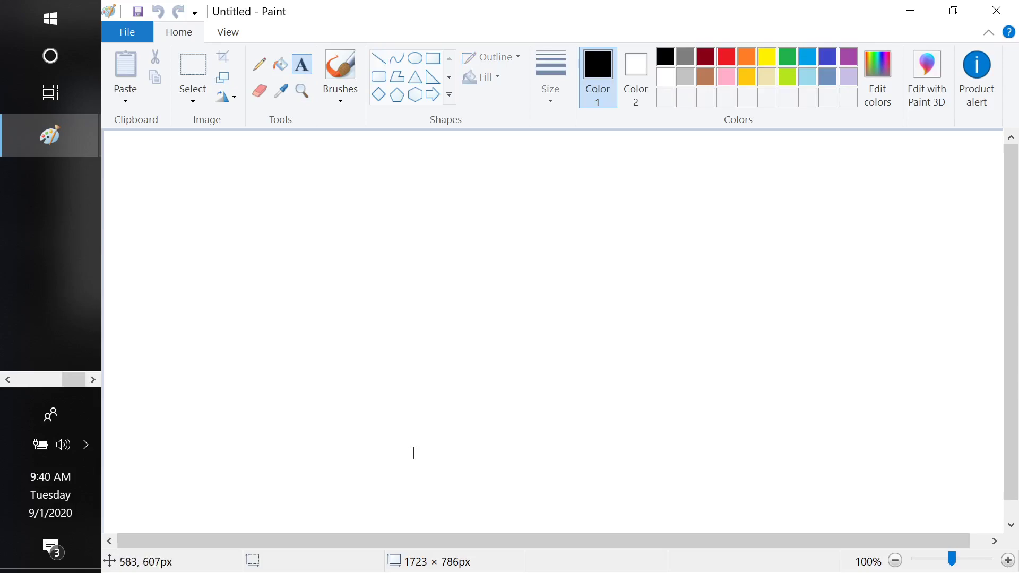
{"action": "left_click", "coordinate": [414, 453]}
{"action": "type", "text": "HARDWA"}
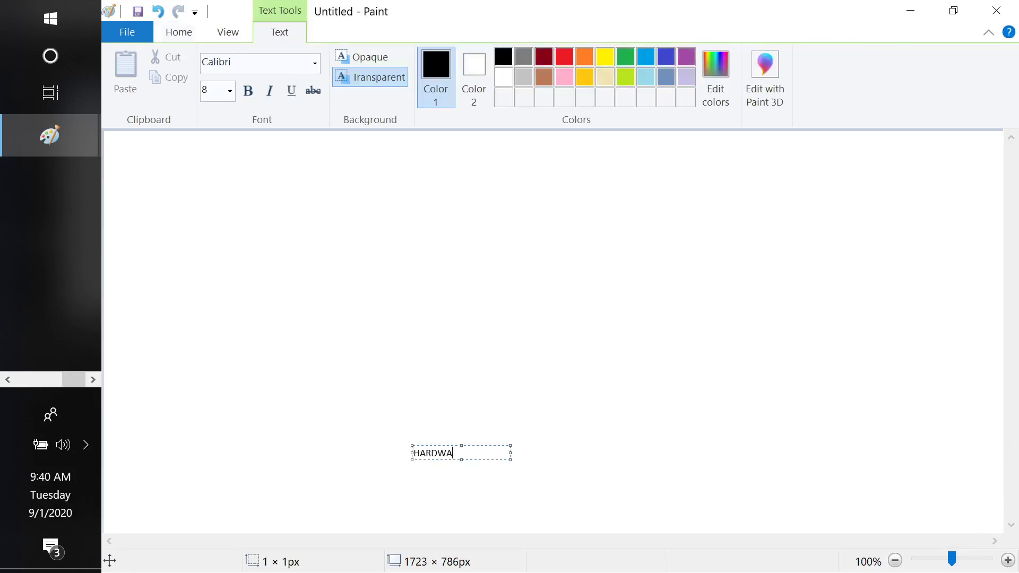
{"action": "type", "text": "RE (RAM, STORAG"}
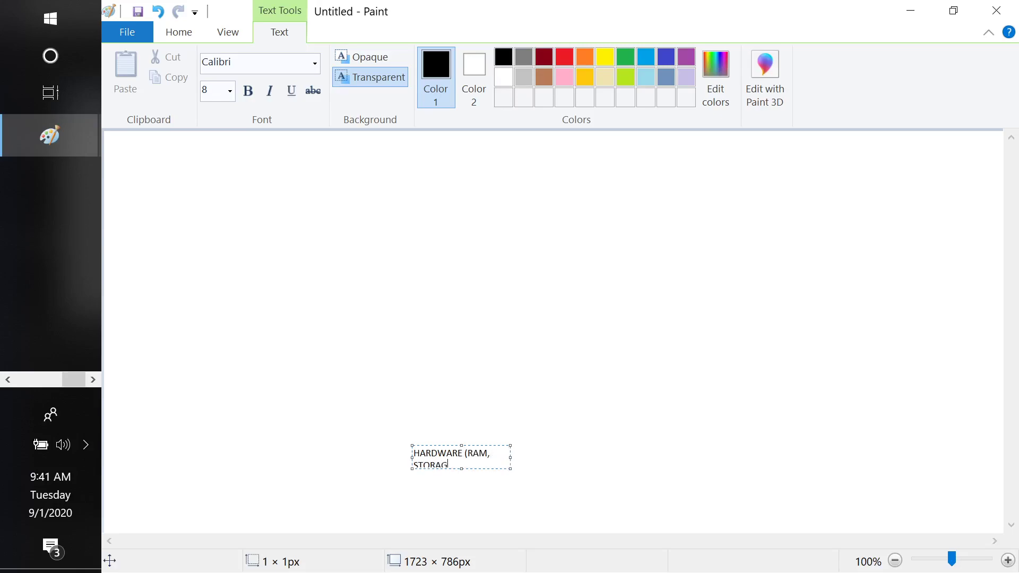
{"action": "type", "text": "E, PROCESSOR)"}
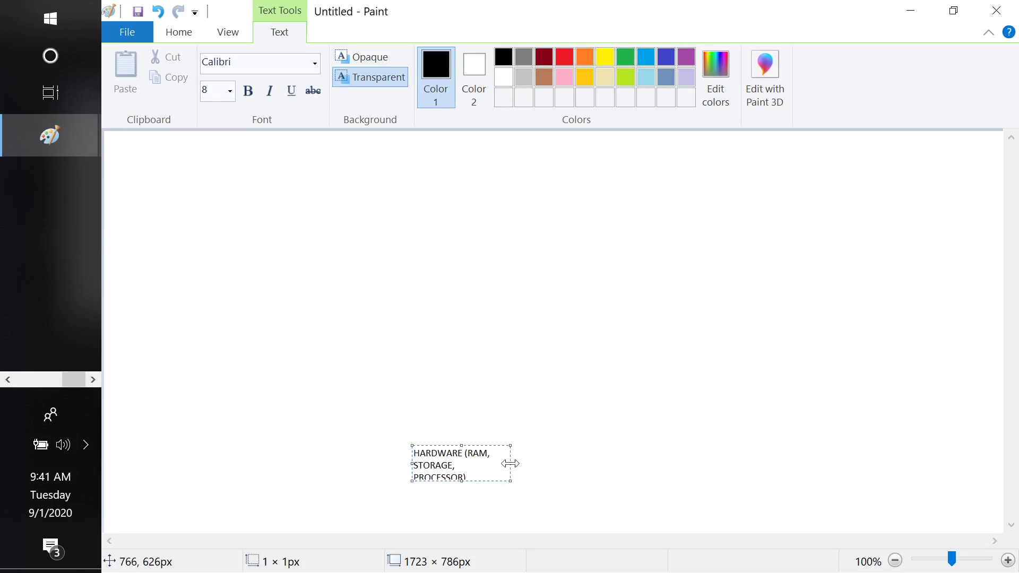
{"action": "left_click_drag", "start_coordinate": [511, 463], "coordinate": [688, 463]}
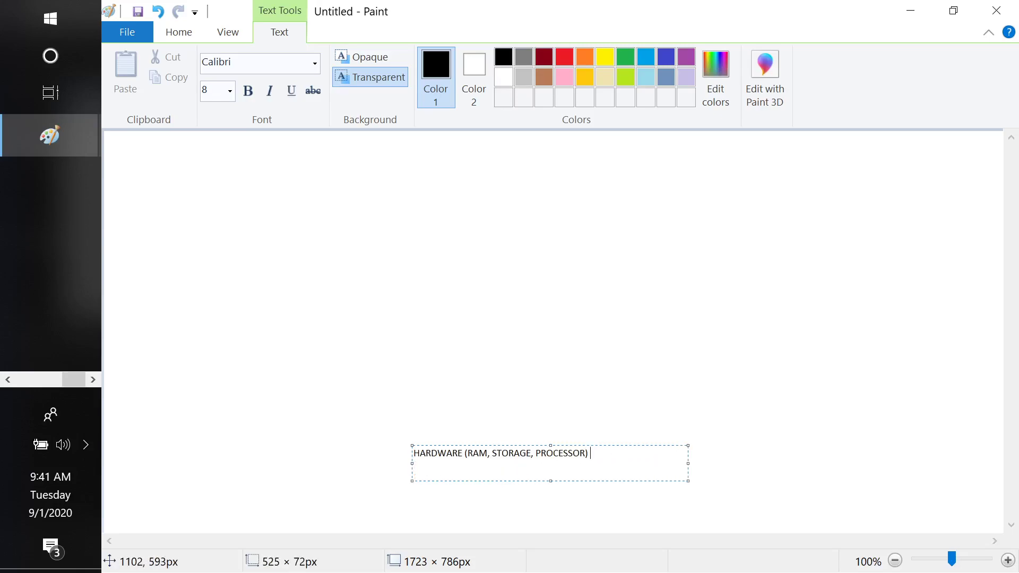
Append - PHYSICAL INFRASTRUCTURE to the hardware text, widen its box to keep one line, and finish the text.
{"action": "type", "text": "PHYSICAL"}
{"action": "key", "text": "ctrl+Left"}
{"action": "type", "text": "-"}
{"action": "key", "text": "End"}
{"action": "type", "text": "INFRASTRUCTURE"}
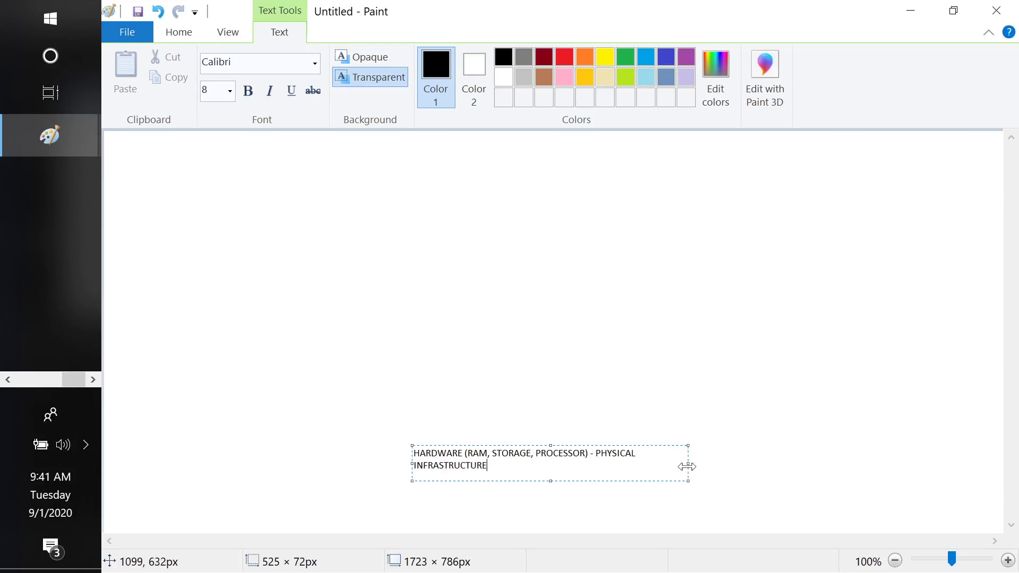
{"action": "left_click_drag", "start_coordinate": [688, 463], "coordinate": [776, 468]}
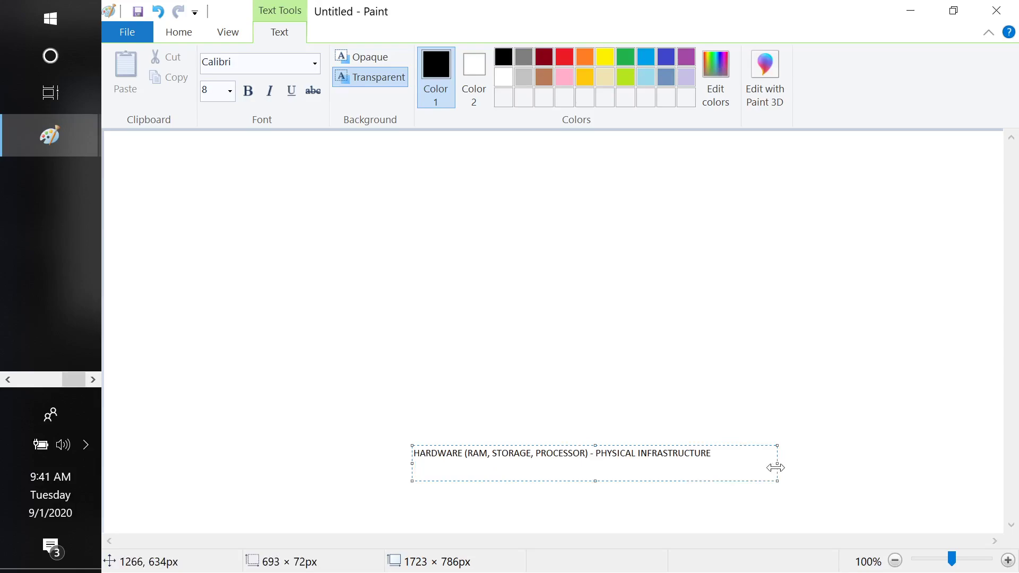
{"action": "left_click", "coordinate": [727, 403]}
Draw a black horizontal line about 561 px long just above the hardware text, spanning its width.
{"action": "left_click", "coordinate": [381, 229]}
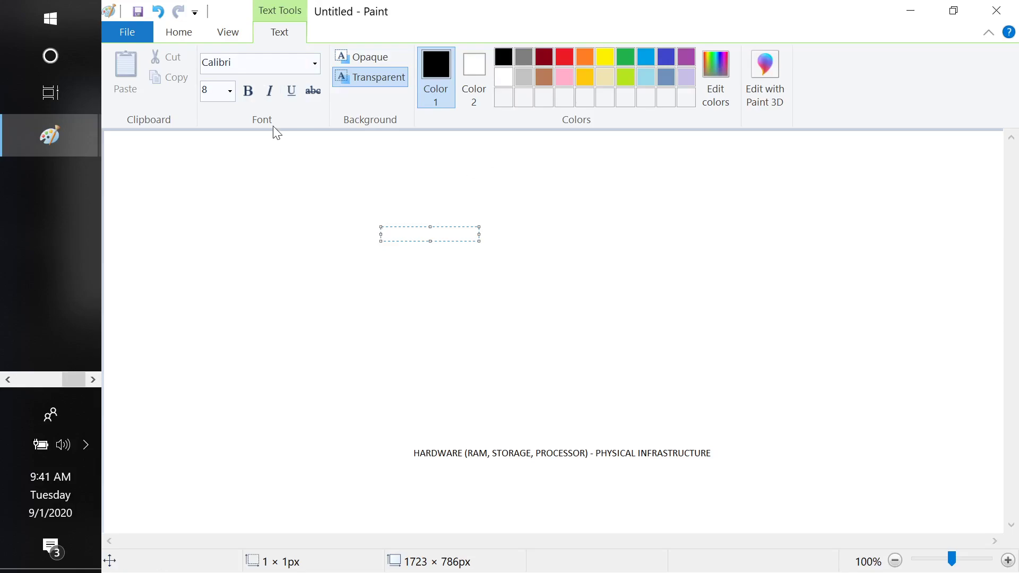
{"action": "left_click", "coordinate": [178, 33]}
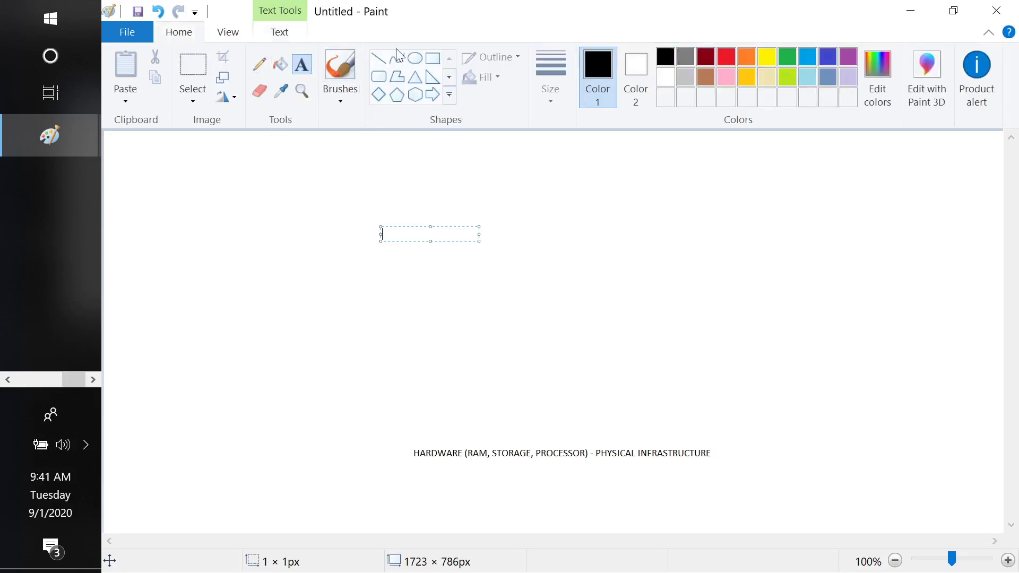
{"action": "left_click", "coordinate": [379, 59]}
{"action": "left_click_drag", "start_coordinate": [413, 440], "coordinate": [711, 440]}
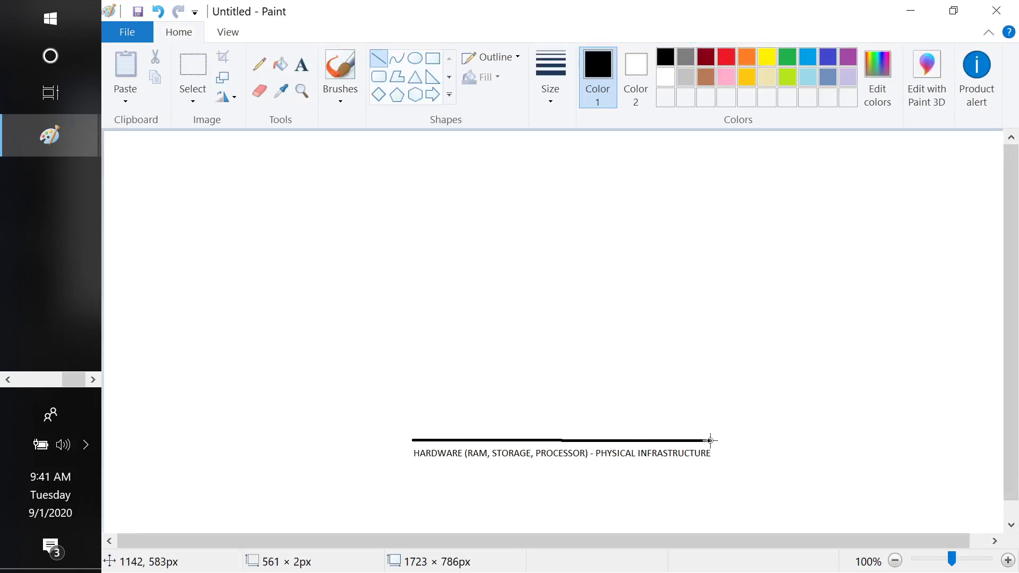
{"action": "left_click", "coordinate": [680, 406]}
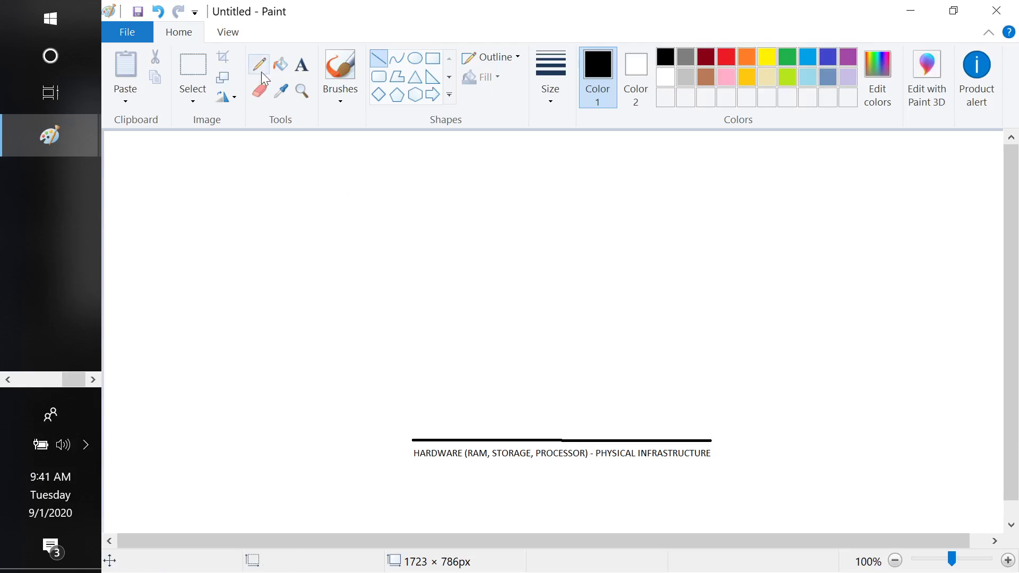
Add the one-line text OPERATING SYSTEM (WINDOWS 10) directly above the horizontal line.
{"action": "left_click", "coordinate": [302, 64]}
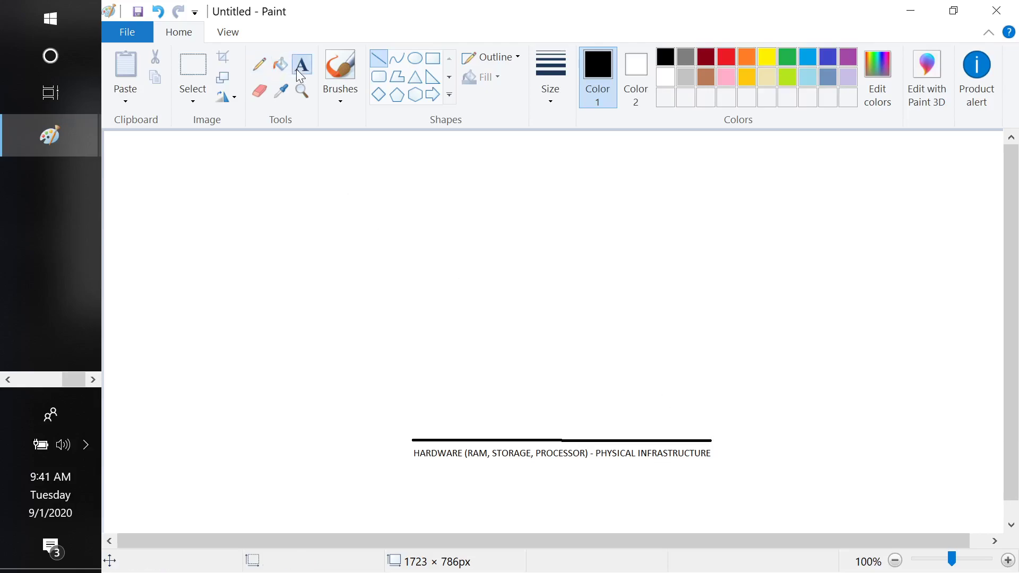
{"action": "left_click", "coordinate": [412, 426]}
{"action": "type", "text": "OPE"}
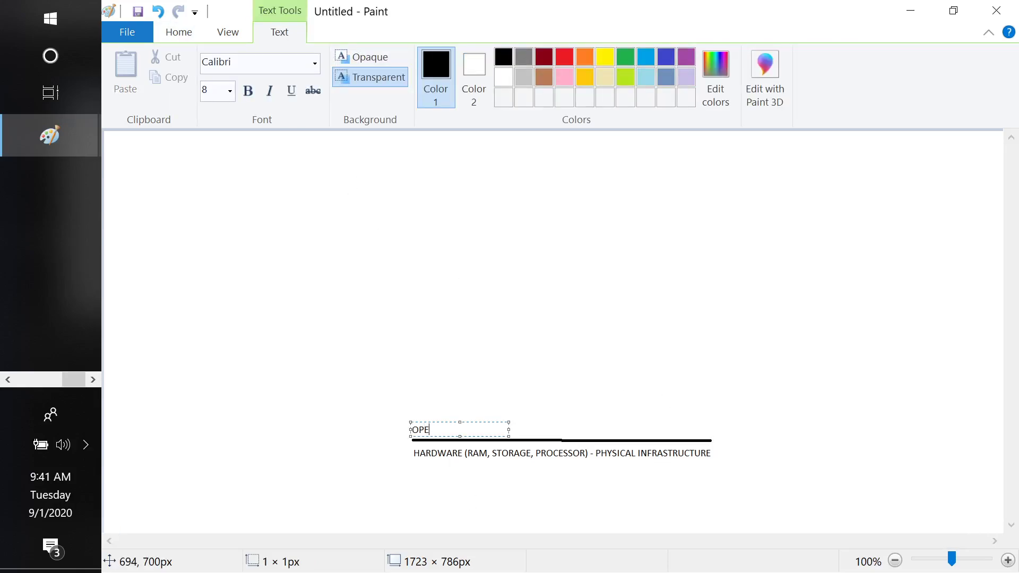
{"action": "type", "text": "RATING SYSTEM (WINDOWS)"}
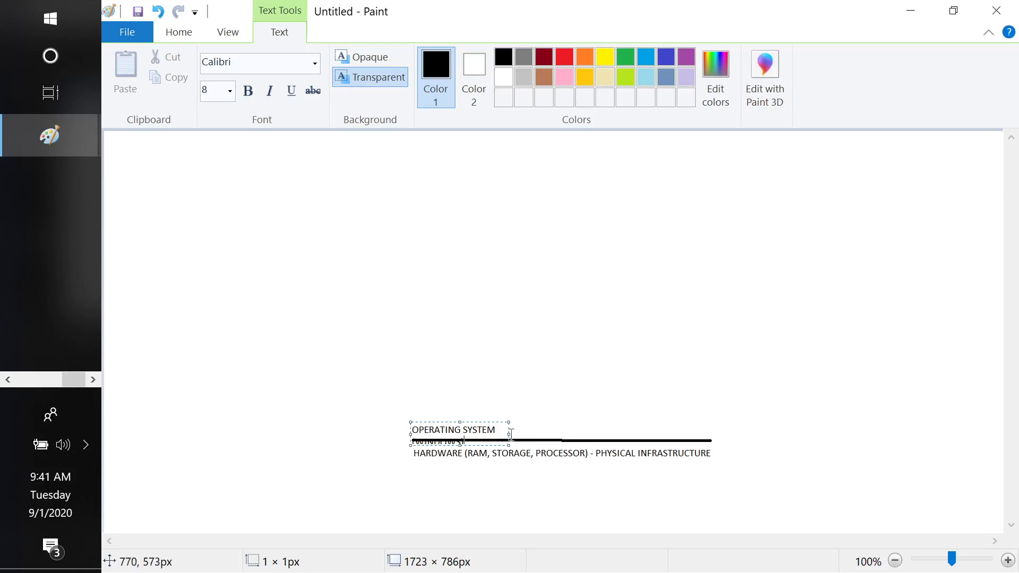
{"action": "left_click_drag", "start_coordinate": [508, 435], "coordinate": [722, 419]}
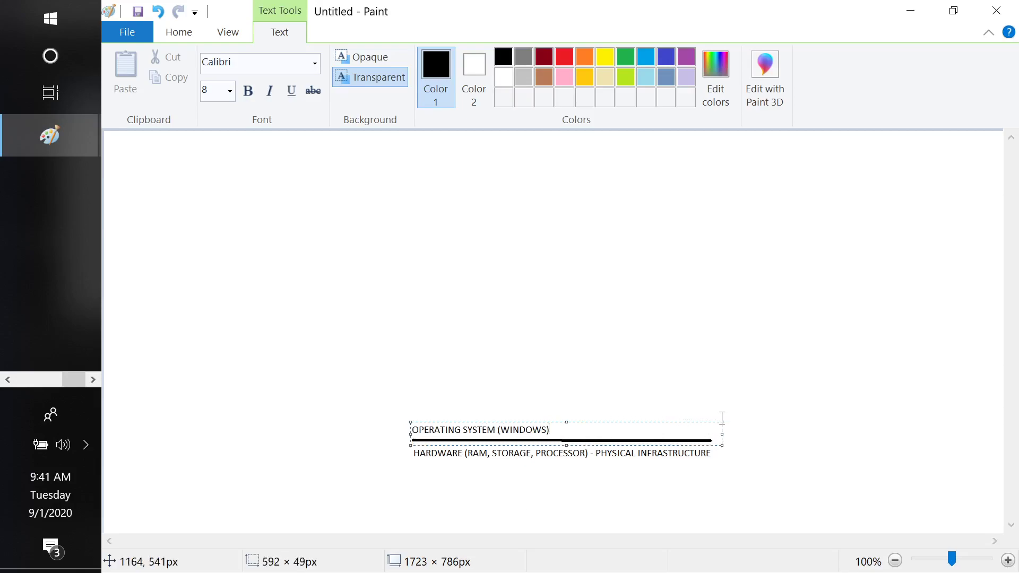
{"action": "key", "text": "shift+Left"}
{"action": "type", "text": "0"}
{"action": "left_click", "coordinate": [728, 363]}
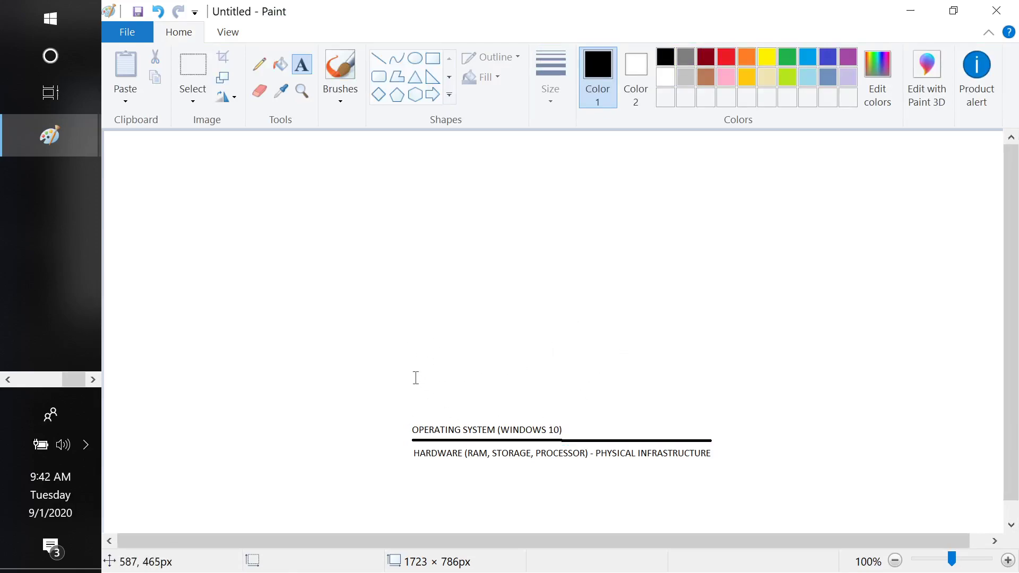
Add the text VIRTUAL MACHINE 1 above the operating system text, leaving a gap between them, and copy it.
{"action": "left_click_drag", "start_coordinate": [417, 378], "coordinate": [417, 378]}
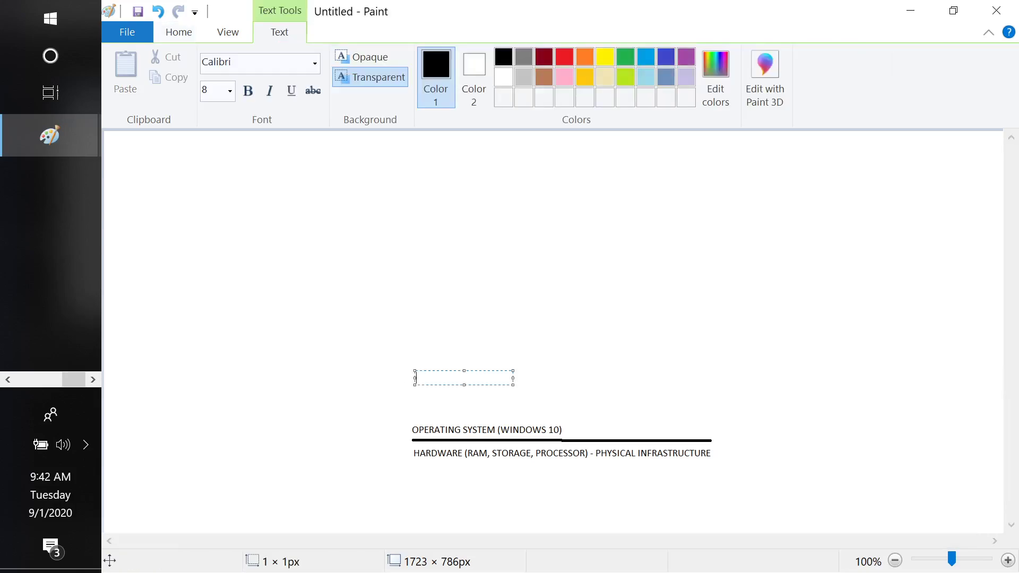
{"action": "type", "text": "VIRTUAL MACHINE 1"}
{"action": "key", "text": "ctrl+a"}
{"action": "key", "text": "ctrl+c"}
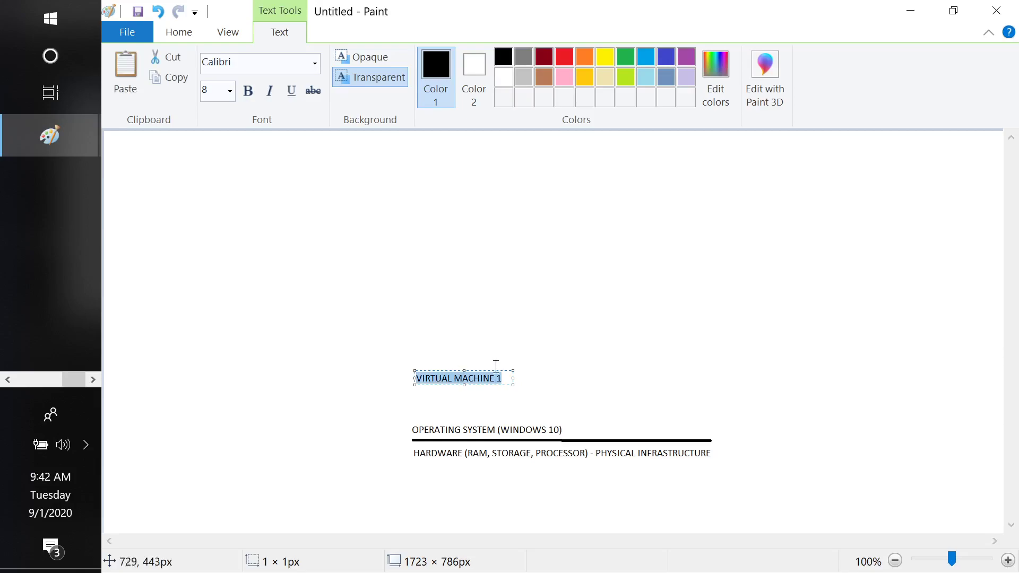
Paste the copied text to the right of VIRTUAL MACHINE 1 and change it to VIRTUAL MACHINE 2.
{"action": "left_click_drag", "start_coordinate": [570, 392], "coordinate": [597, 372]}
{"action": "left_click", "coordinate": [548, 374]}
{"action": "left_click", "coordinate": [554, 372]}
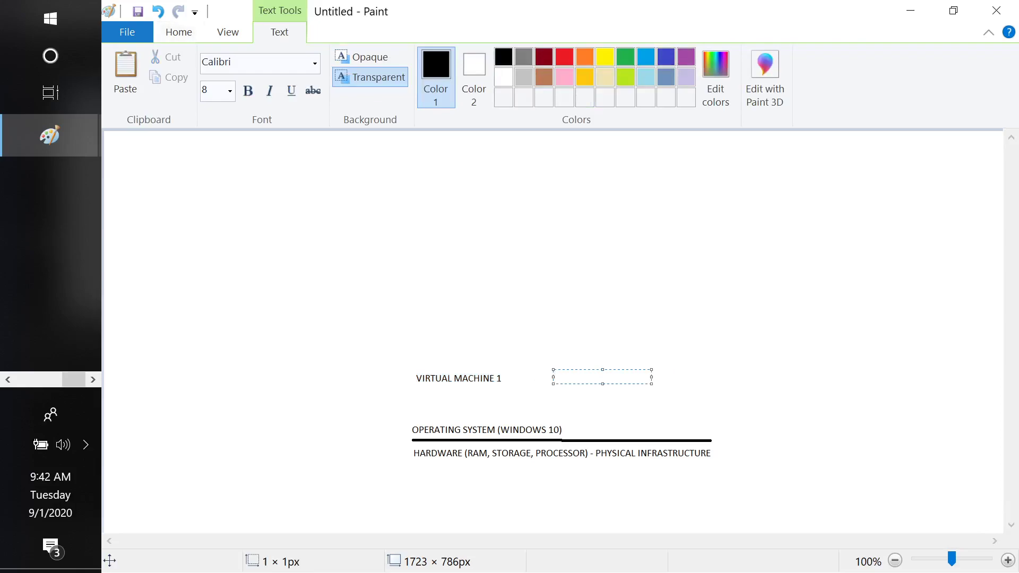
{"action": "key", "text": "ctrl+v"}
{"action": "key", "text": "shift+Left"}
{"action": "type", "text": "2"}
{"action": "left_click", "coordinate": [577, 385]}
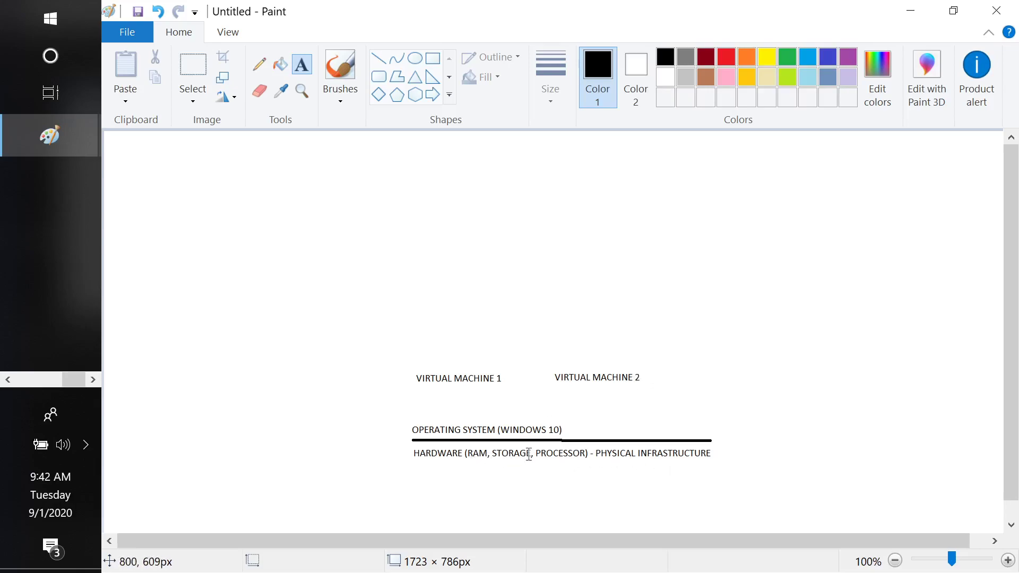
Add the text 1TB below STORAGE and 16GB below RAM in the hardware line.
{"action": "left_click", "coordinate": [502, 464]}
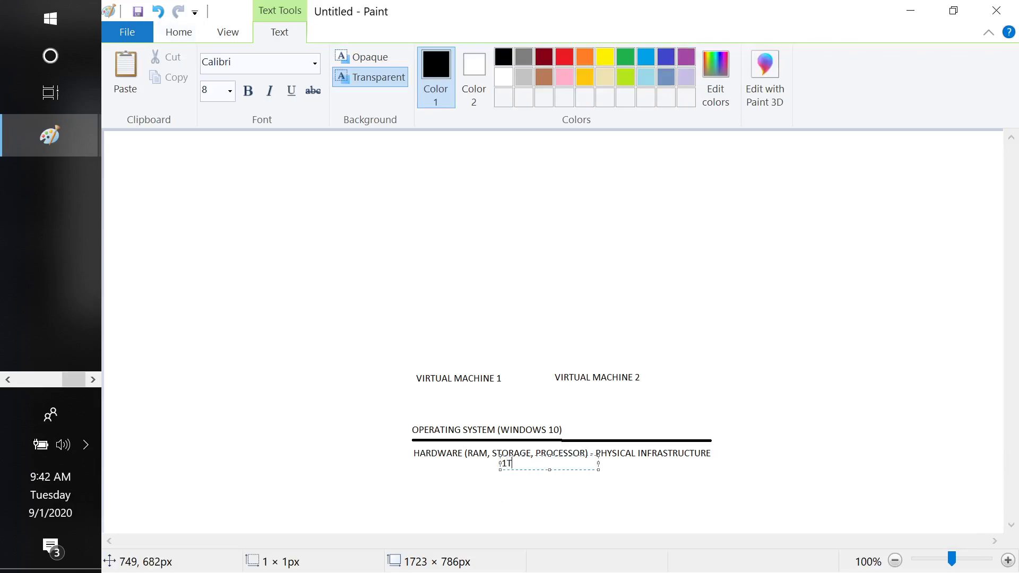
{"action": "left_click", "coordinate": [584, 481]}
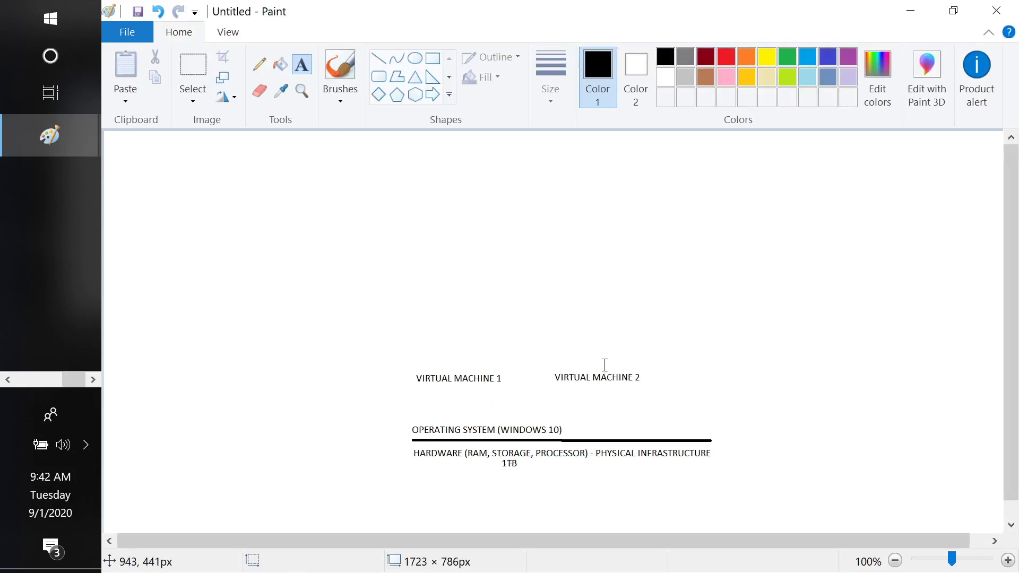
{"action": "left_click", "coordinate": [466, 457]}
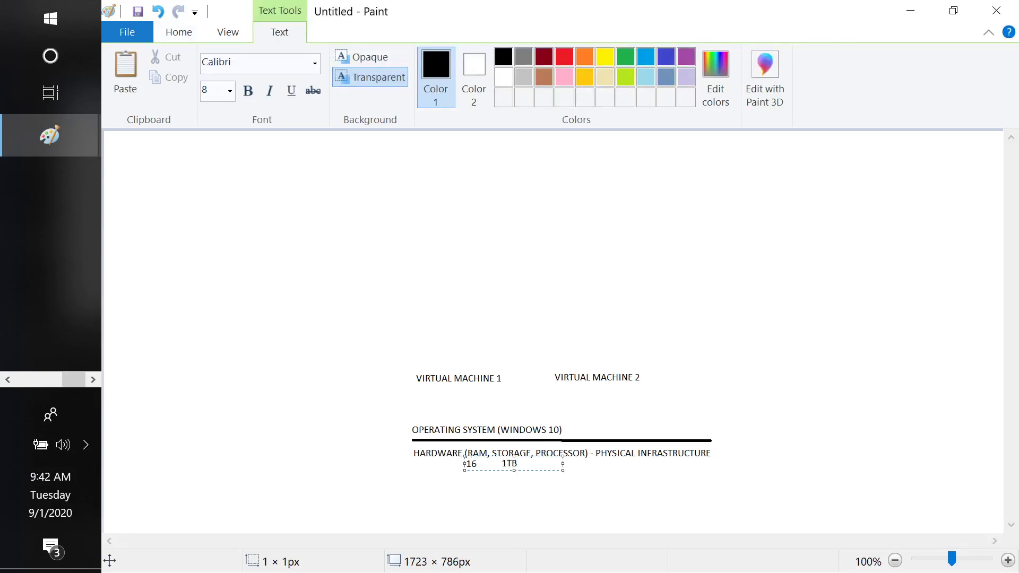
{"action": "left_click", "coordinate": [566, 488]}
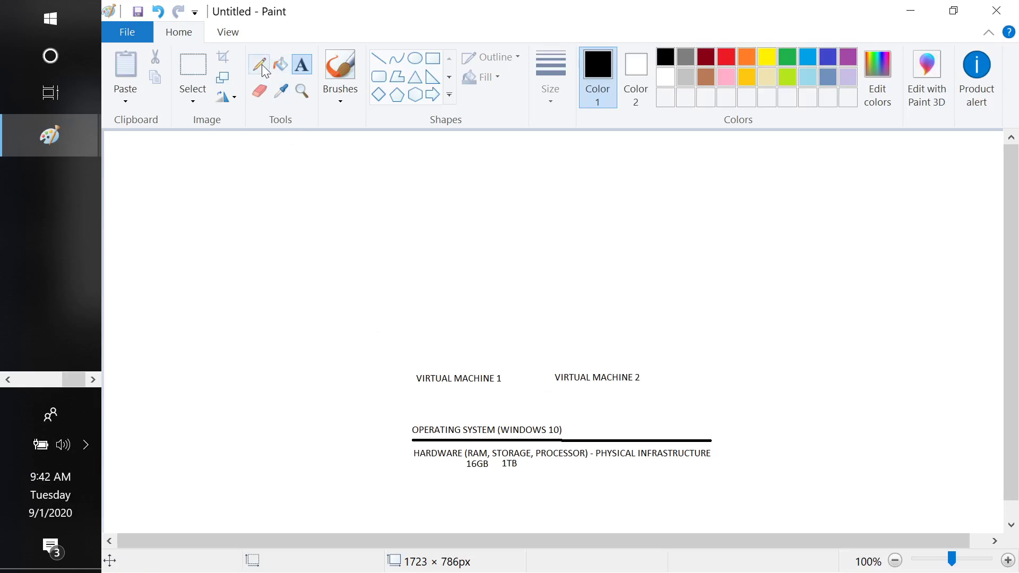
Add the text HYPERVISOR between the VIRTUAL MACHINE 1 and OPERATING SYSTEM (WINDOWS 10) texts.
{"action": "left_click", "coordinate": [411, 403]}
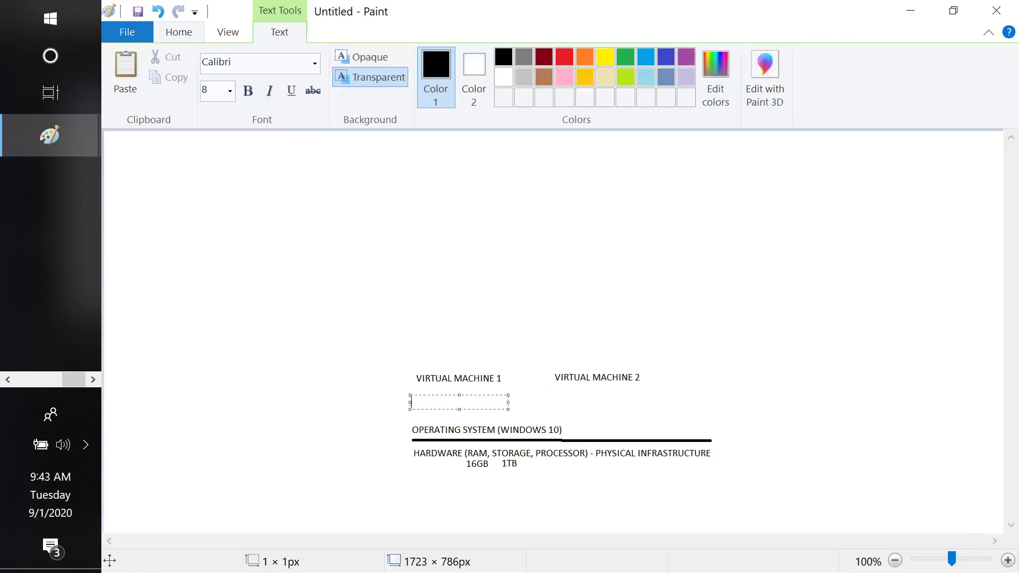
{"action": "type", "text": "HYPERVISOR"}
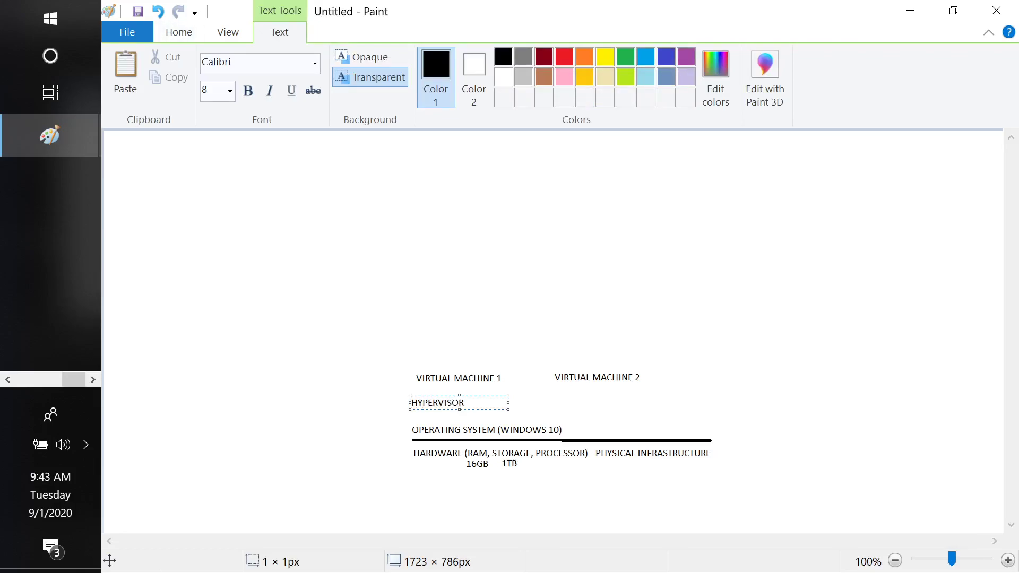
{"action": "left_click", "coordinate": [552, 403]}
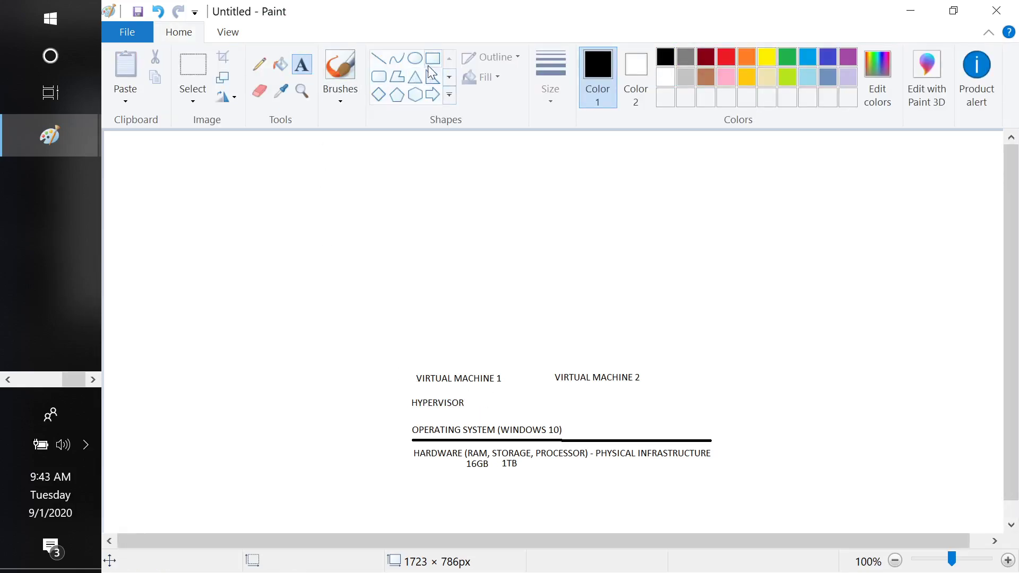
Draw two horizontal black lines, one about 552 px long above the HYPERVISOR text and a similar one below it.
{"action": "left_click", "coordinate": [433, 59]}
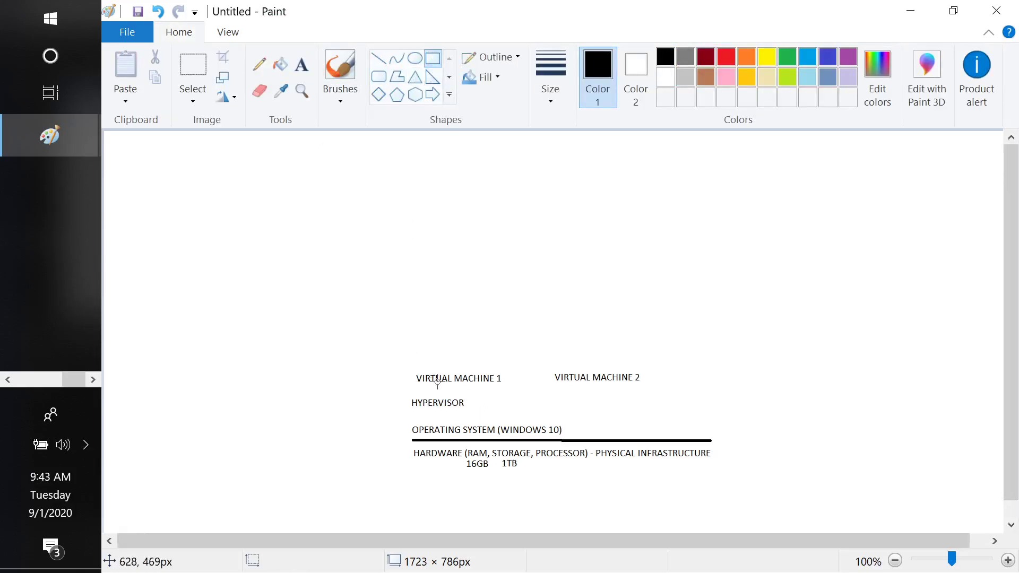
{"action": "left_click", "coordinate": [377, 60]}
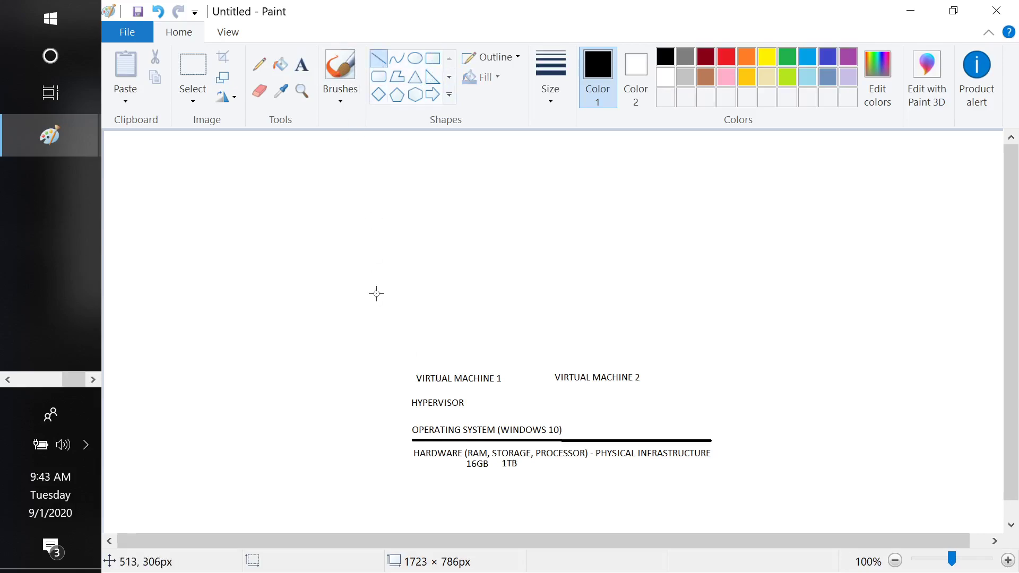
{"action": "left_click_drag", "start_coordinate": [417, 393], "coordinate": [701, 391]}
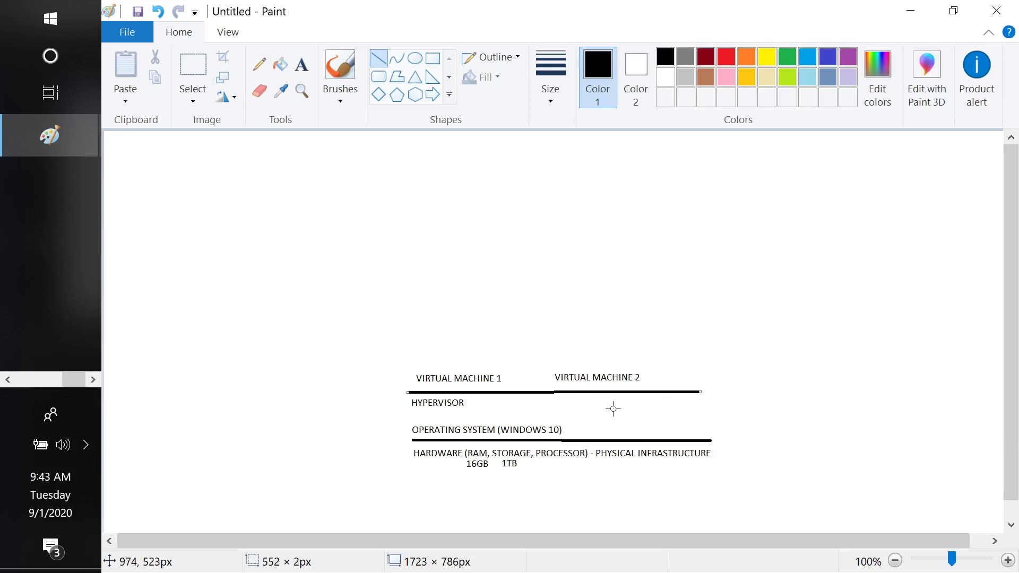
{"action": "left_click_drag", "start_coordinate": [410, 417], "coordinate": [710, 416]}
{"action": "left_click", "coordinate": [769, 342]}
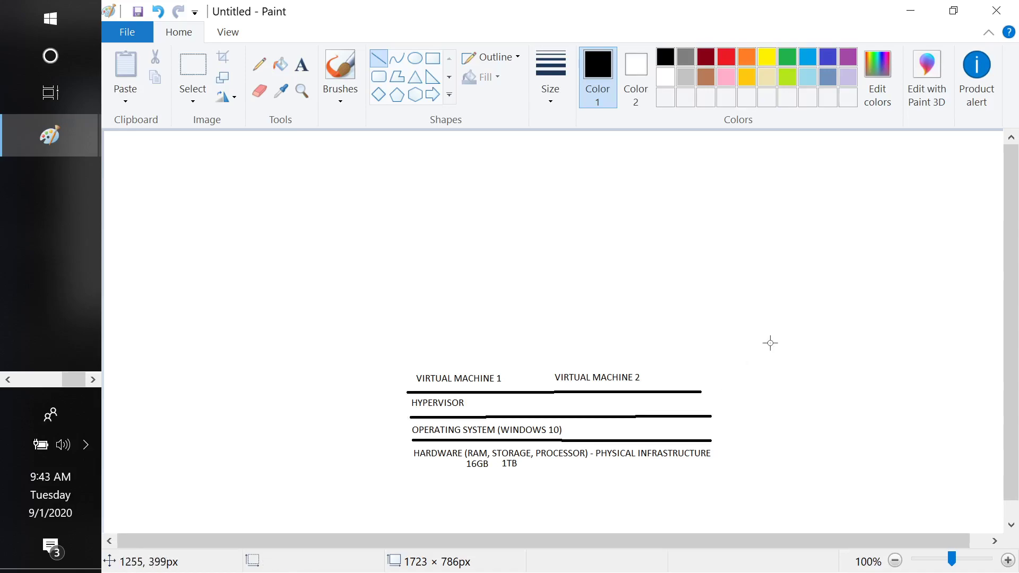
Add the text (ORACLE VIRTUALBOX) beside HYPERVISOR, on the same line.
{"action": "left_click", "coordinate": [306, 67]}
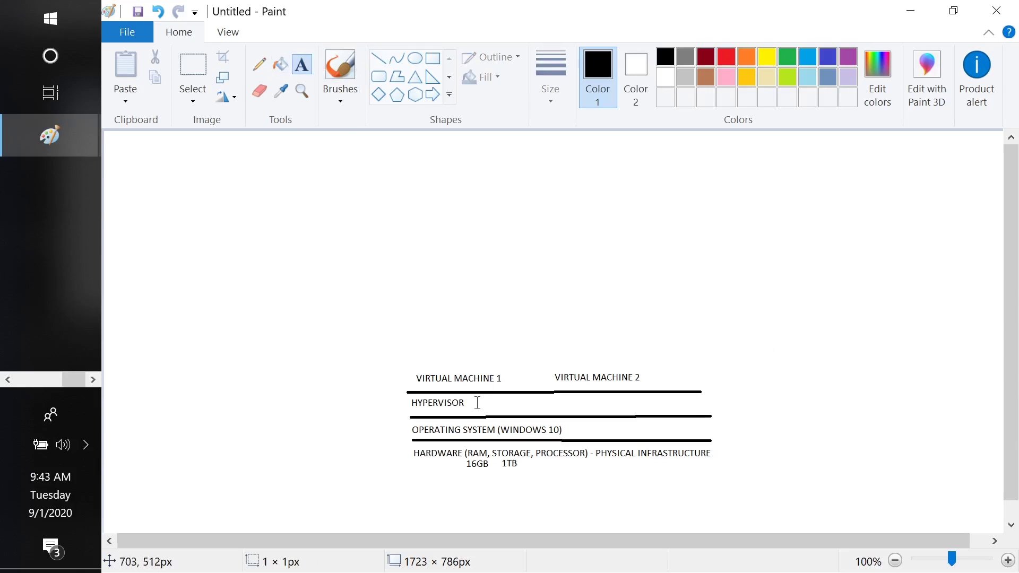
{"action": "left_click", "coordinate": [477, 403]}
{"action": "type", "text": "(ORACLE VIRTUALBOX"}
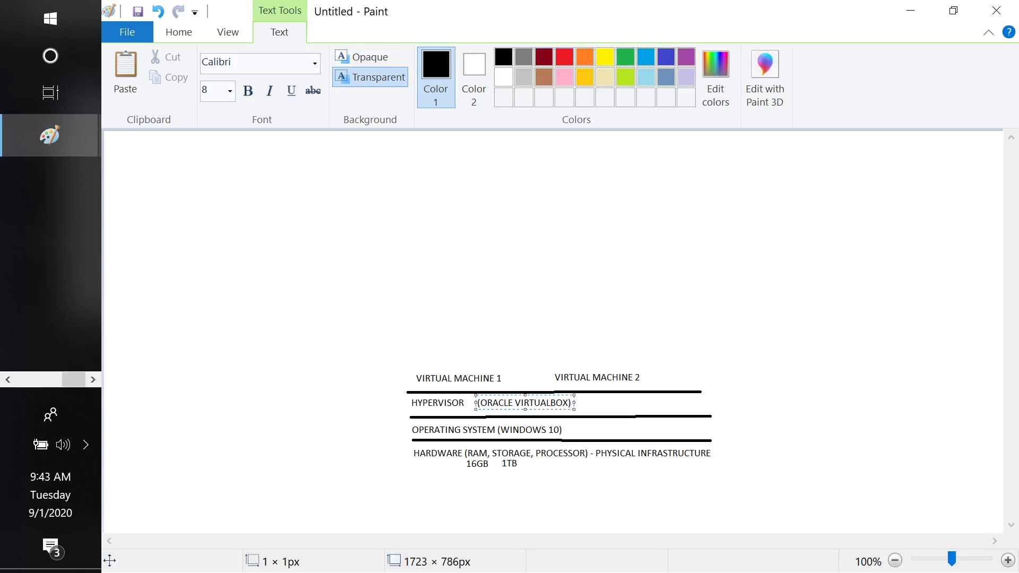
{"action": "left_click", "coordinate": [761, 393]}
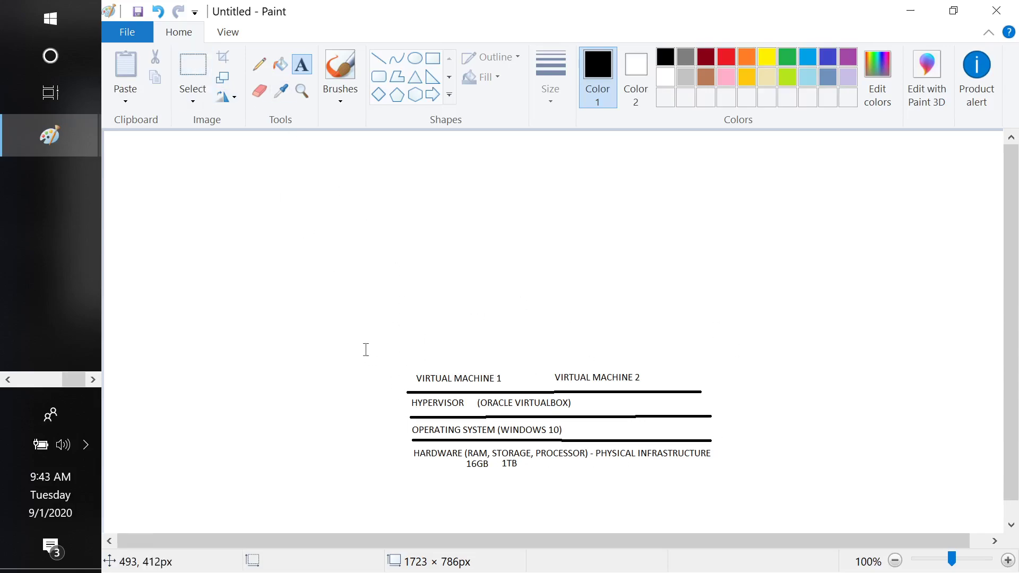
{"action": "left_click_drag", "start_coordinate": [388, 351], "coordinate": [754, 482]}
{"action": "key", "text": "ctrl+a"}
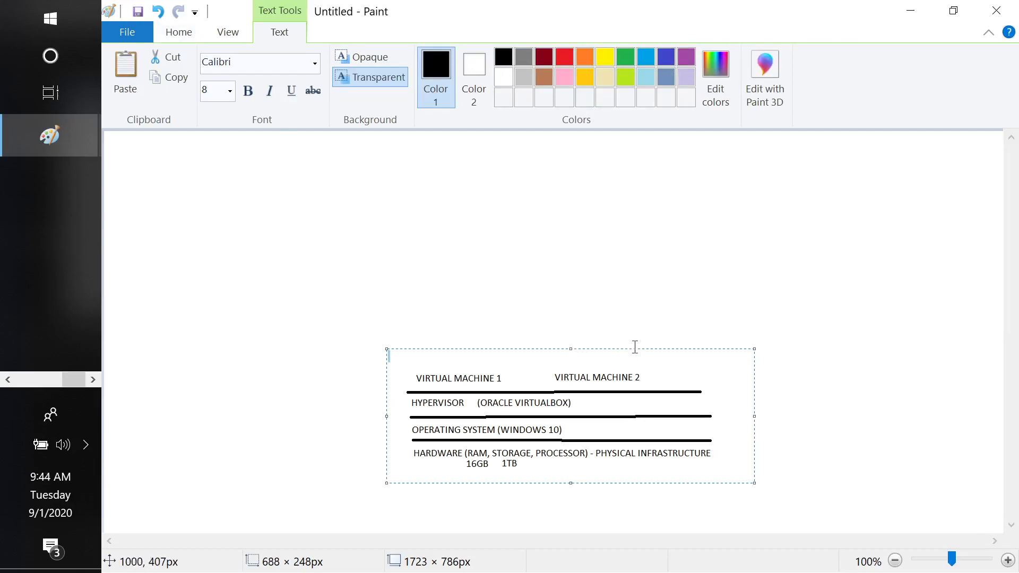
{"action": "left_click_drag", "start_coordinate": [635, 345], "coordinate": [597, 254]}
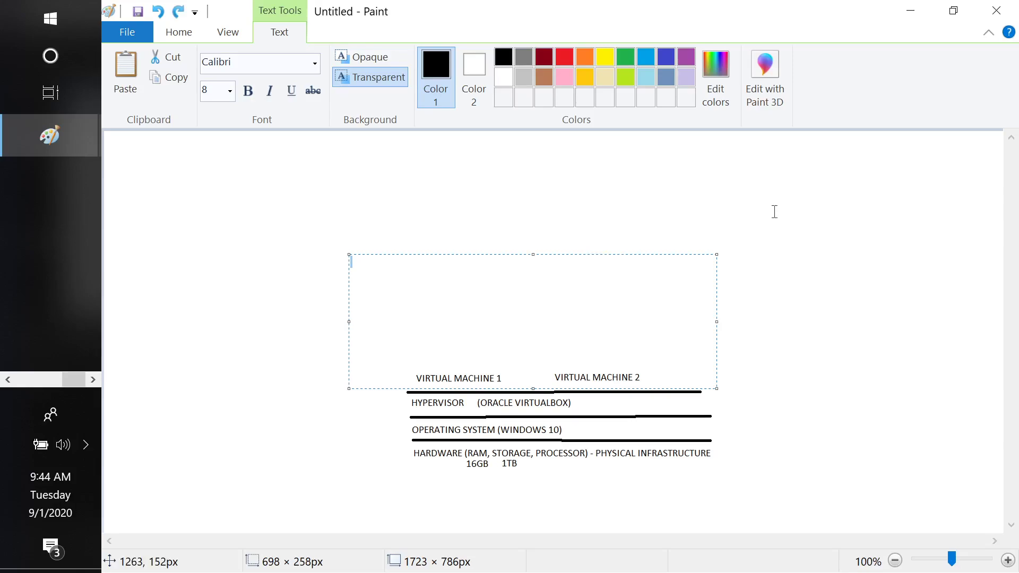
{"action": "left_click", "coordinate": [801, 235]}
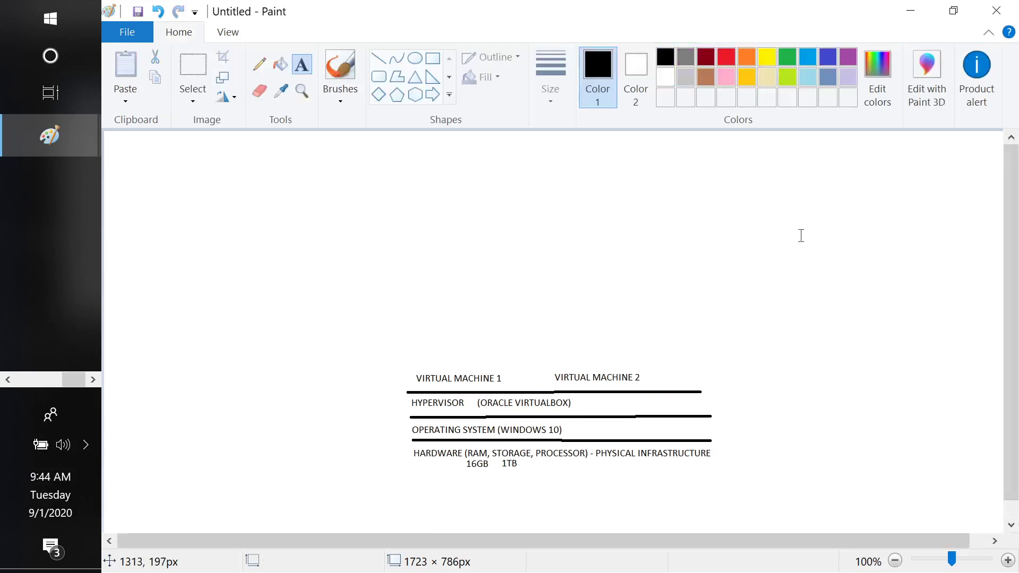
{"action": "left_click", "coordinate": [787, 269]}
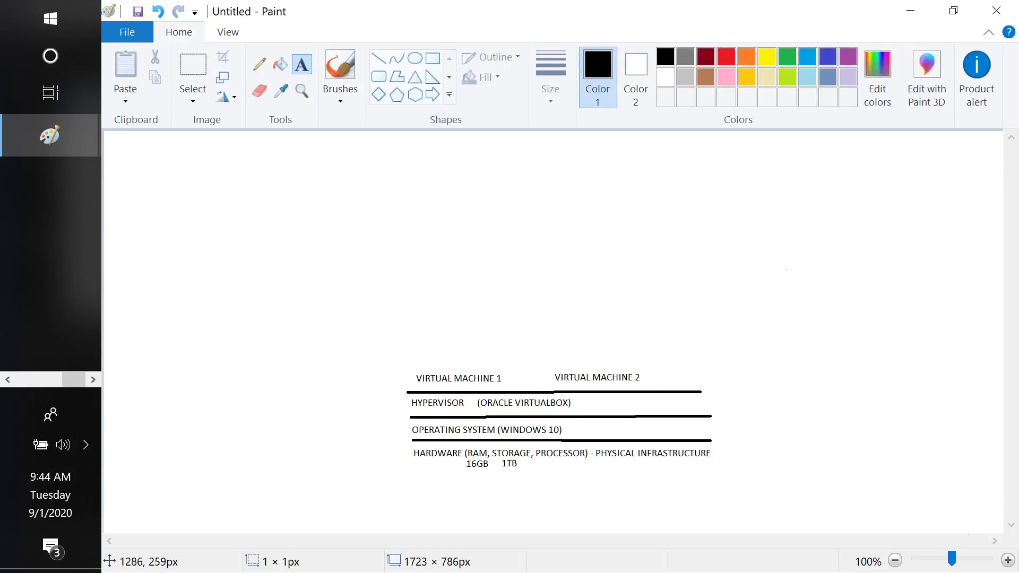
Save the layered diagram as a PNG named infrastructurediagram in the cloud folder.
{"action": "left_click", "coordinate": [135, 33]}
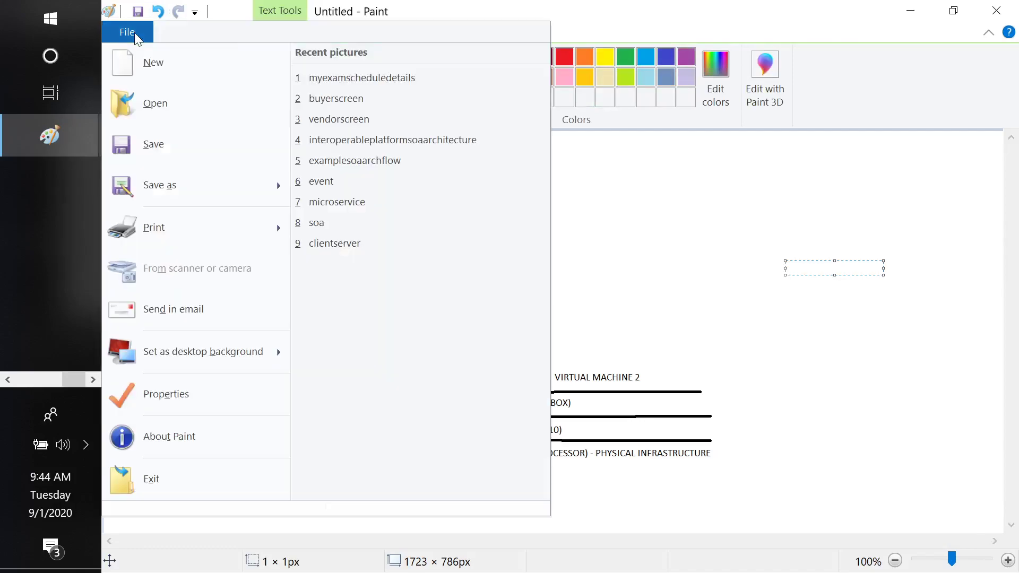
{"action": "left_click", "coordinate": [161, 149]}
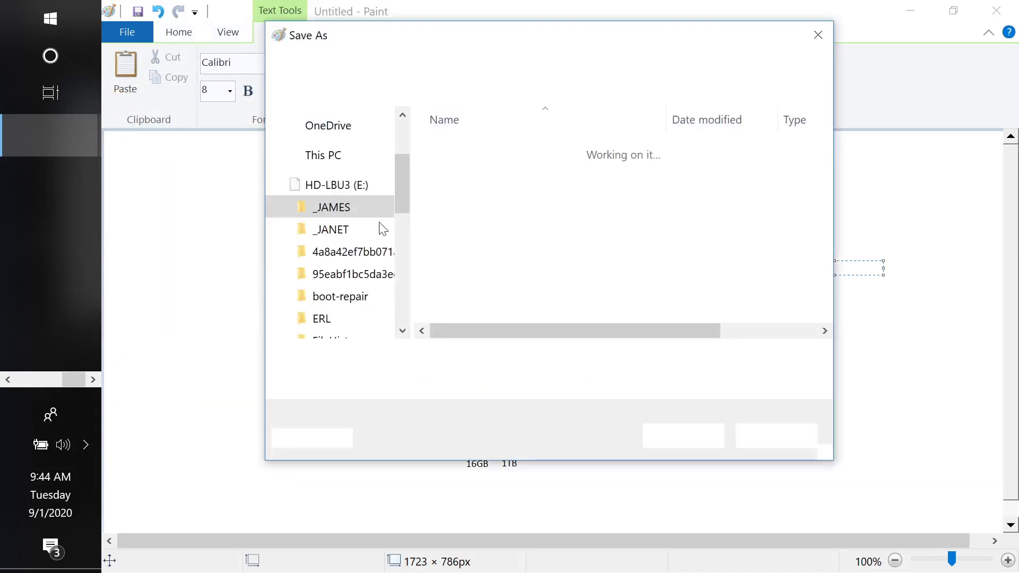
{"action": "type", "text": "inf"}
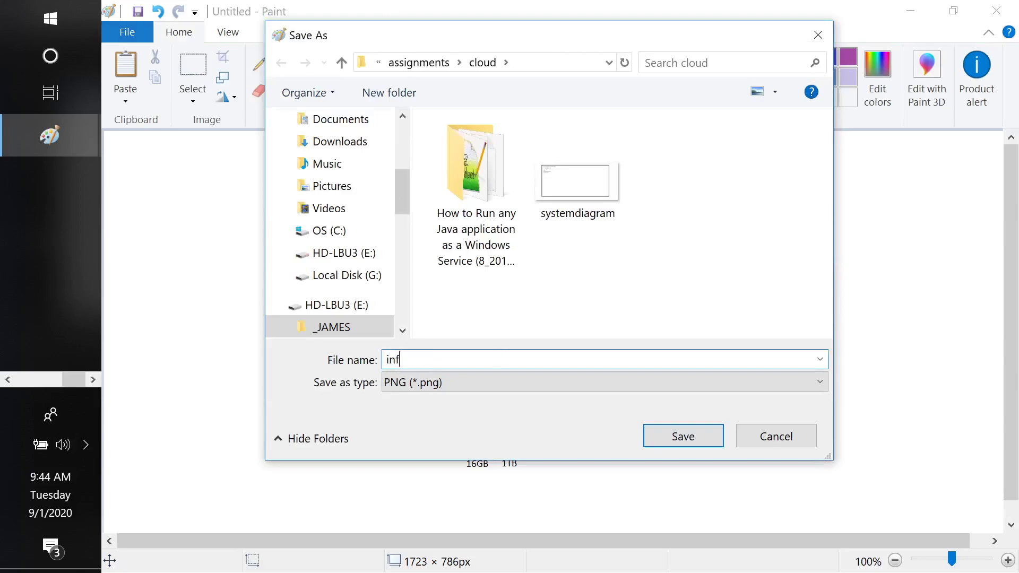
{"action": "type", "text": "rastructure"}
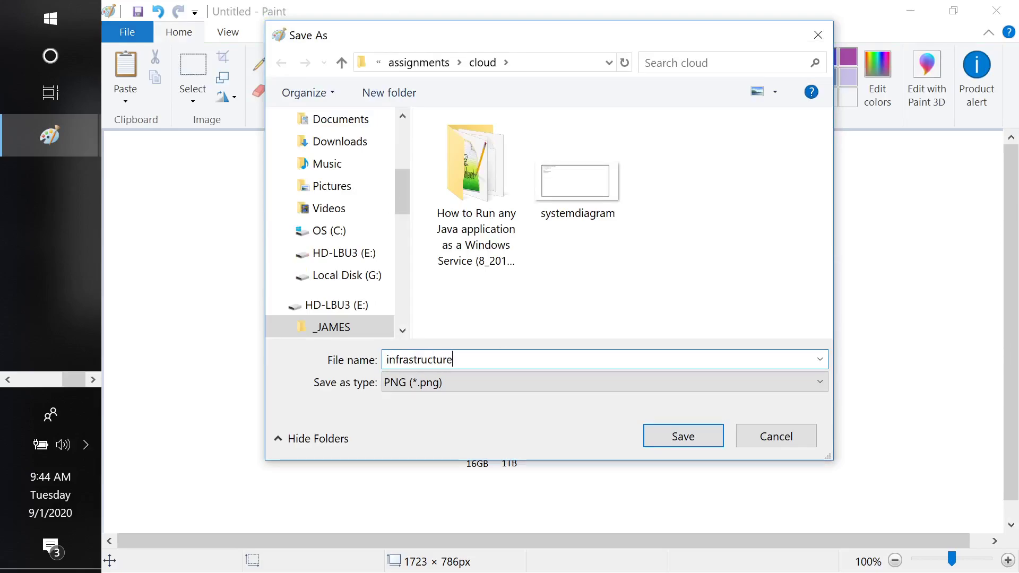
{"action": "type", "text": "diafr"}
{"action": "key", "text": "BackSpace"}
{"action": "key", "text": "BackSpace"}
{"action": "type", "text": "gram"}
{"action": "key", "text": "Return"}
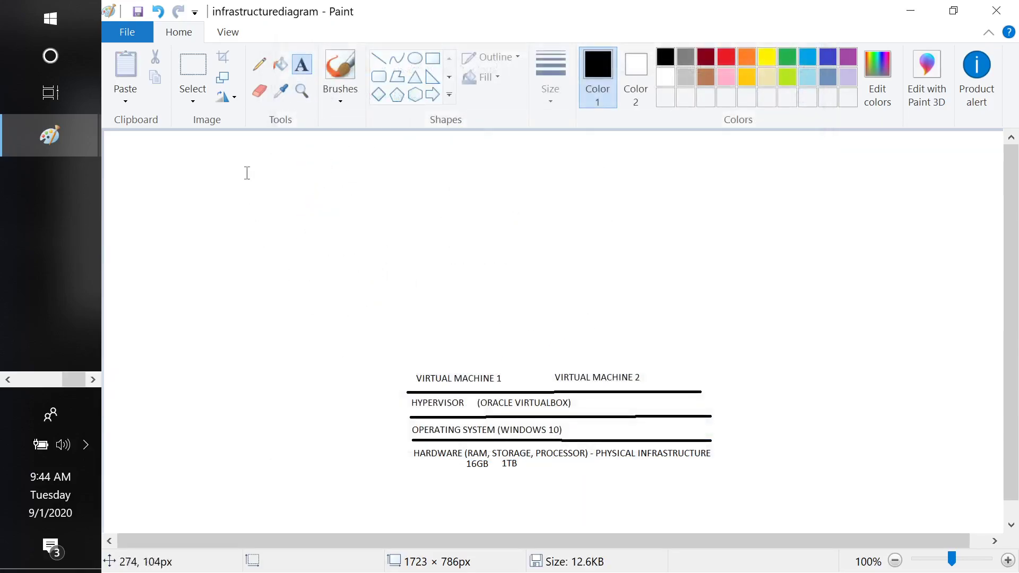
Select the whole layered diagram and move it up and slightly left, to about the middle of the canvas.
{"action": "left_click", "coordinate": [198, 77]}
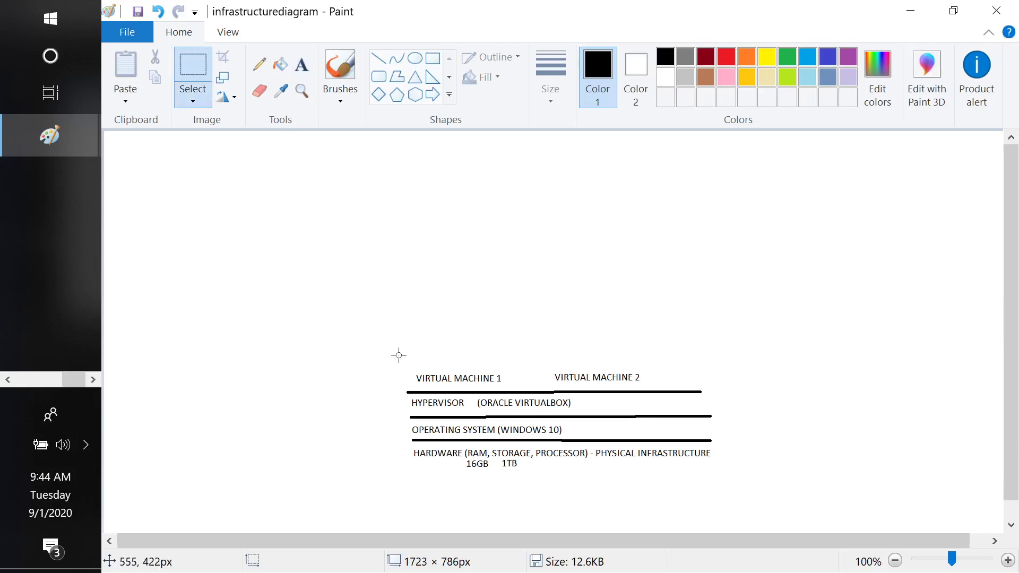
{"action": "left_click_drag", "start_coordinate": [394, 355], "coordinate": [739, 486]}
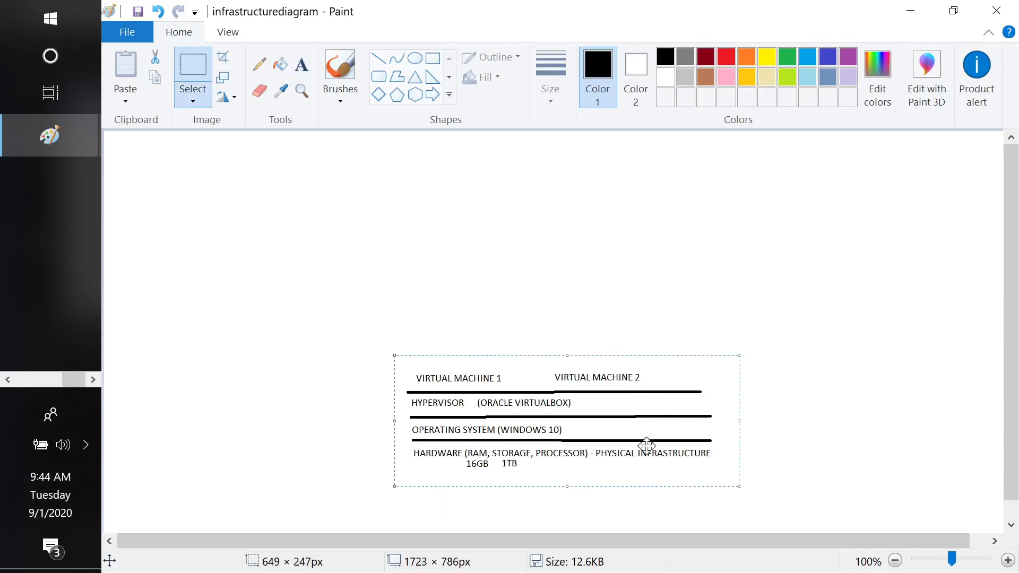
{"action": "left_click_drag", "start_coordinate": [614, 416], "coordinate": [590, 323]}
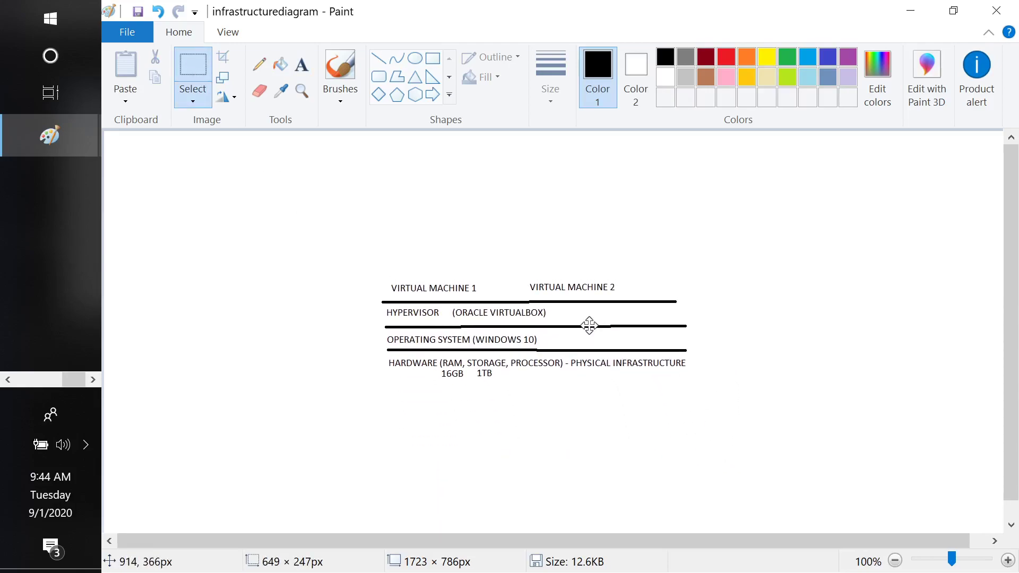
{"action": "left_click", "coordinate": [753, 322]}
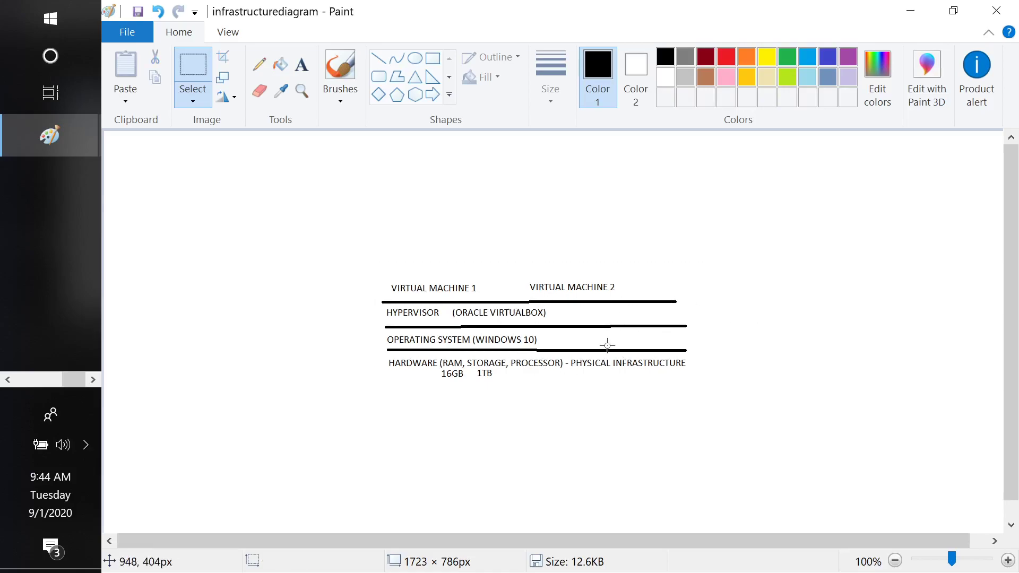
{"action": "left_click", "coordinate": [304, 64]}
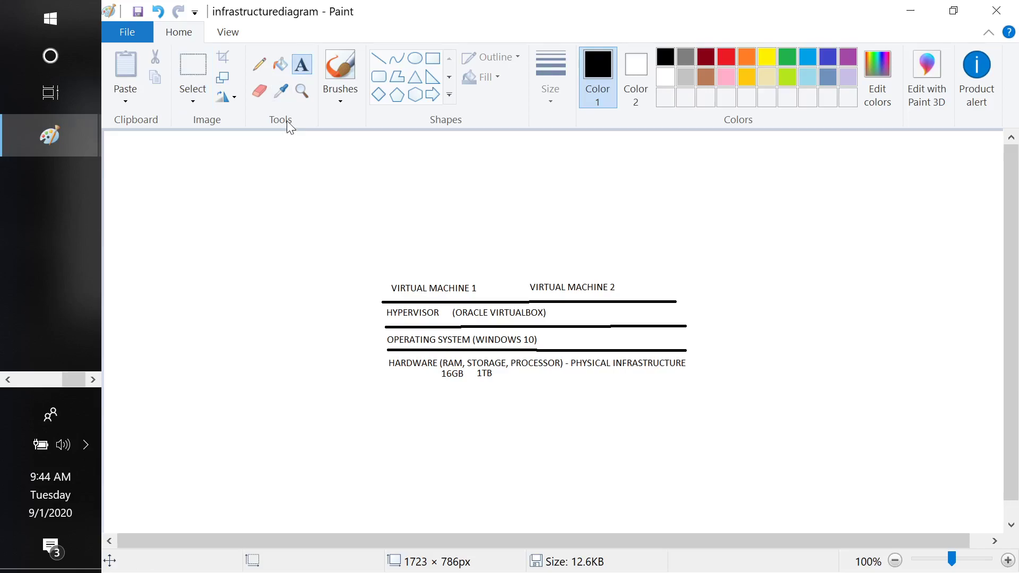
{"action": "left_click", "coordinate": [383, 214]}
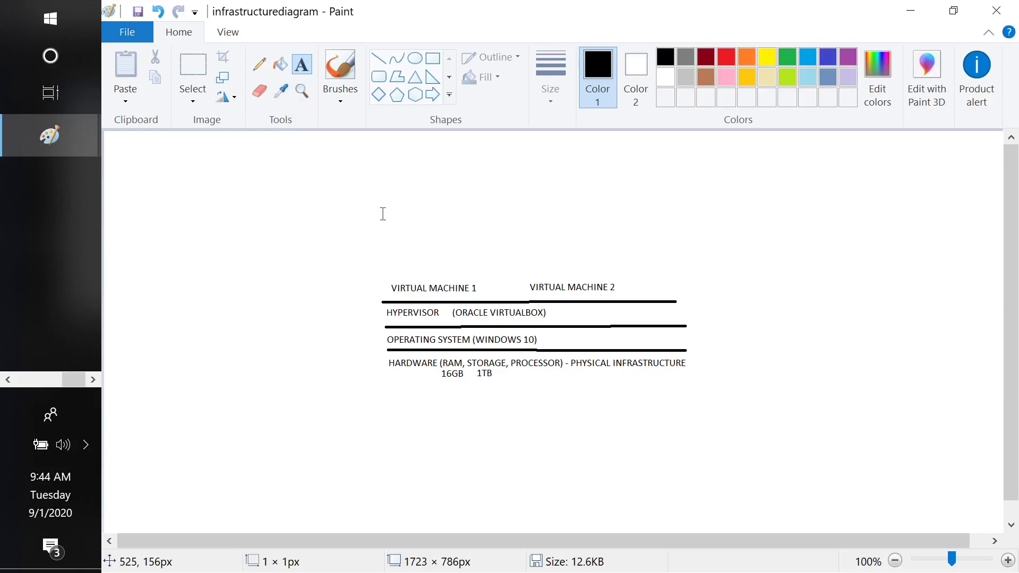
{"action": "left_click", "coordinate": [231, 95]}
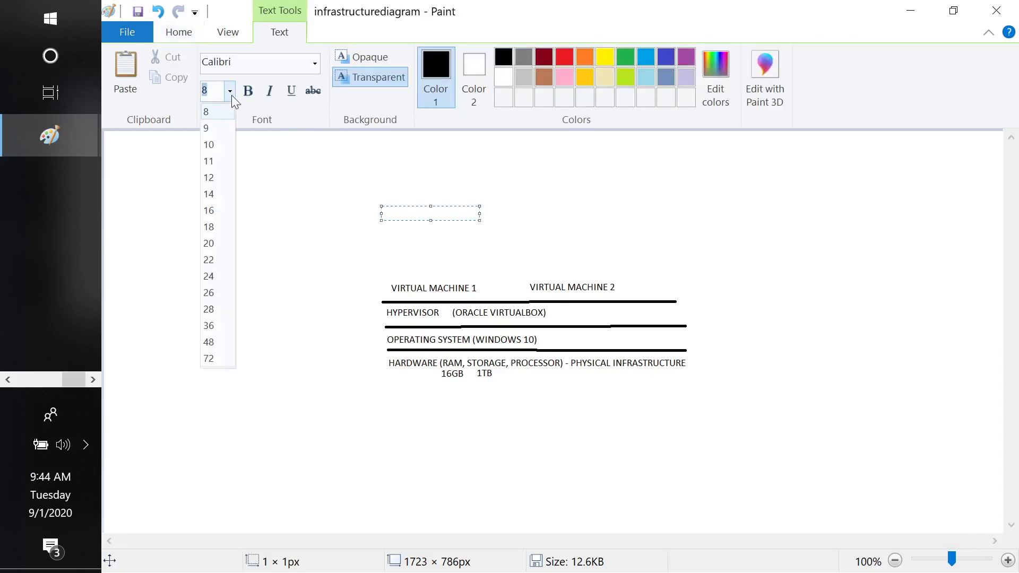
{"action": "left_click", "coordinate": [208, 276]}
{"action": "type", "text": "S"}
{"action": "key", "text": "BackSpace"}
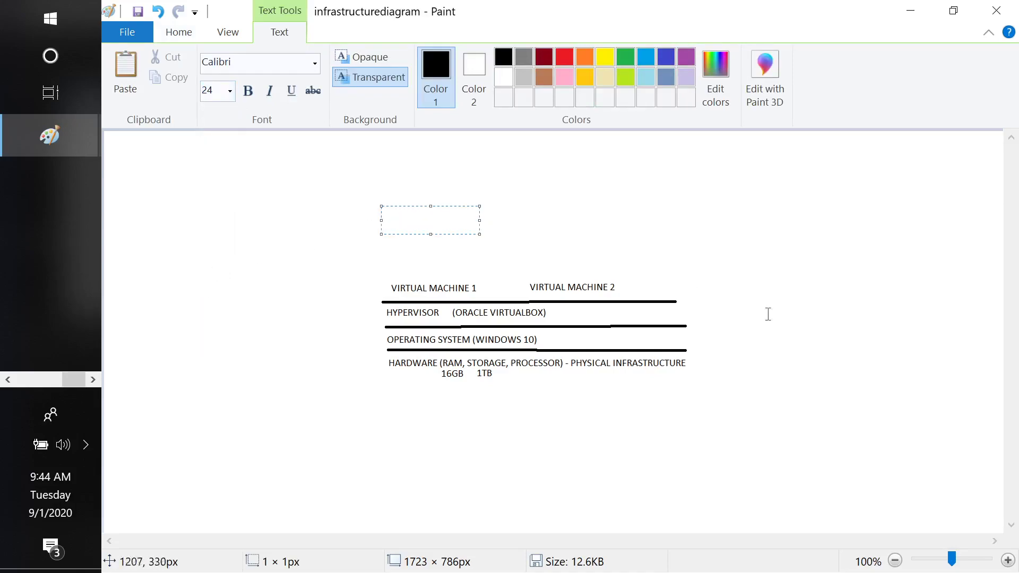
{"action": "left_click", "coordinate": [796, 323]}
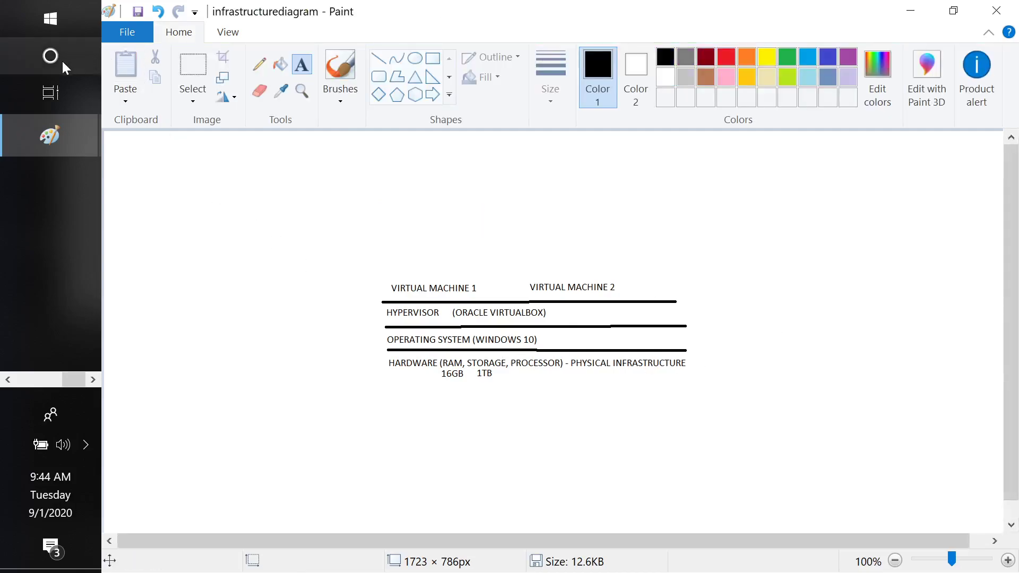
Switch to the Paint window containing the systemdiagram drawing.
{"action": "key", "text": "alt+Tab"}
{"action": "key", "text": "alt+Tab"}
{"action": "key", "text": "alt+Tab"}
{"action": "key", "text": "alt+Tab"}
{"action": "key", "text": "alt+Tab"}
{"action": "key", "text": "alt+Tab"}
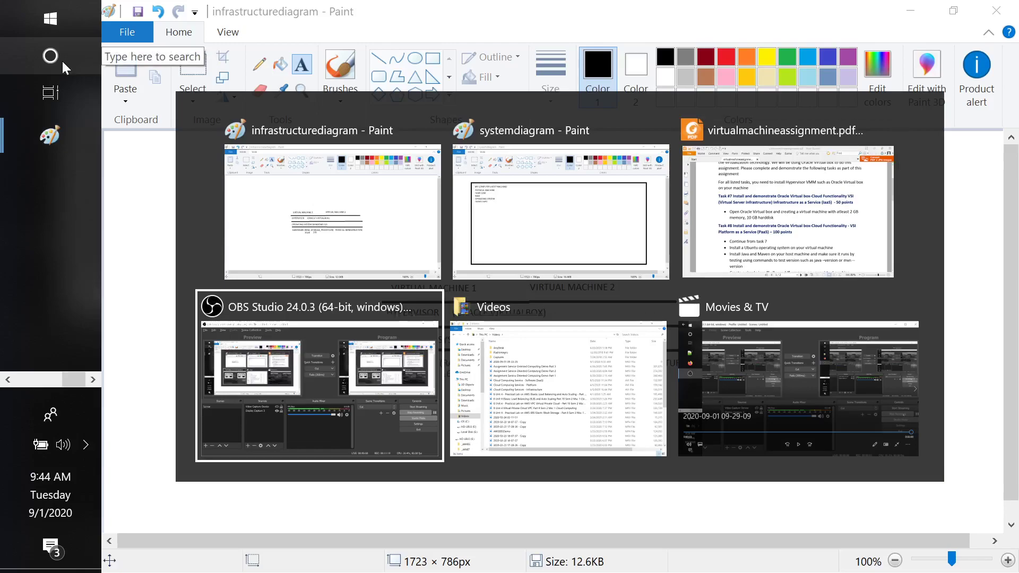
{"action": "key", "text": "alt+Tab"}
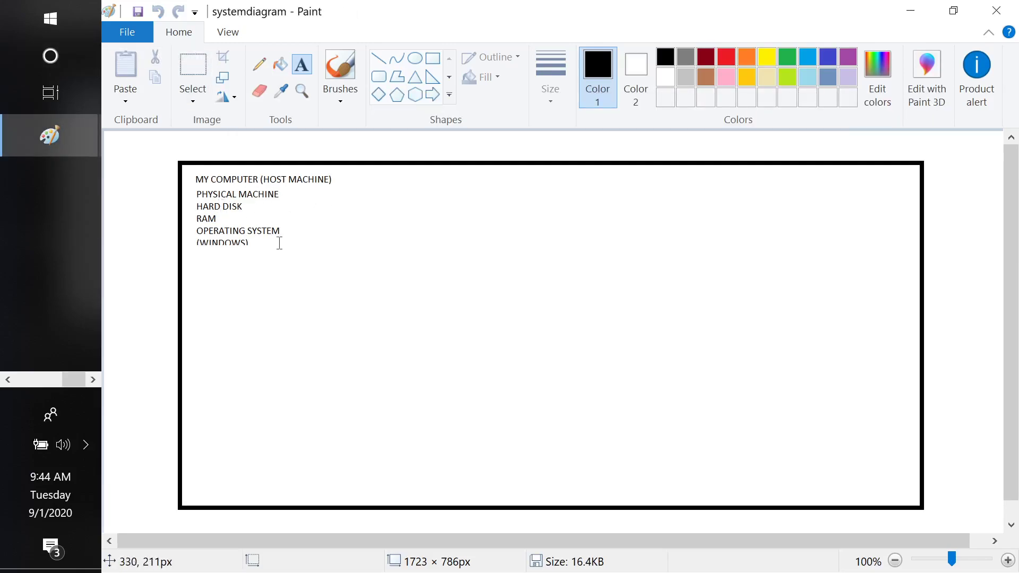
Draw an indigo rectangle of about 1295 × 420 px inside the host machine frame, below the hardware and operating system text.
{"action": "left_click", "coordinate": [433, 58]}
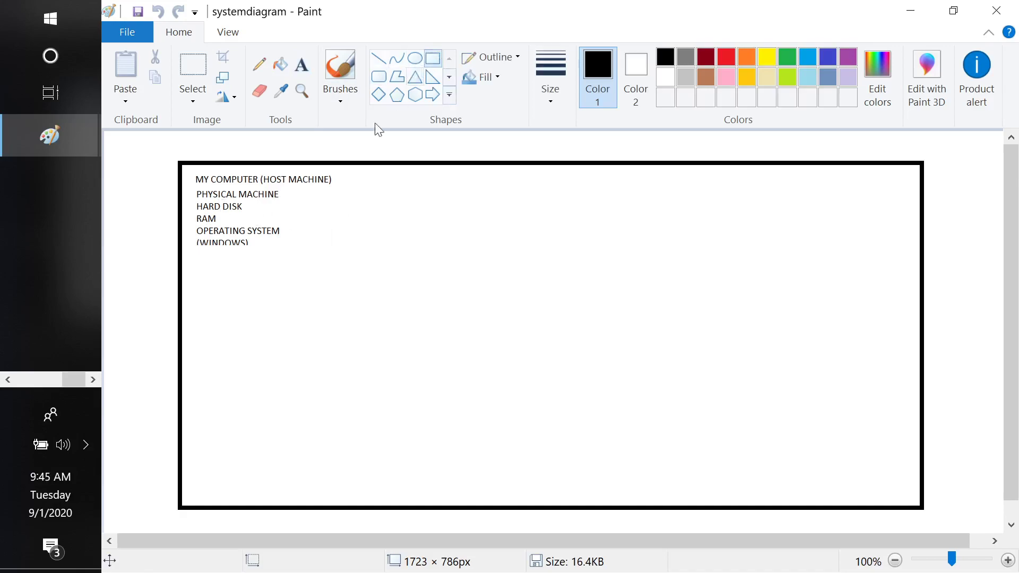
{"action": "left_click_drag", "start_coordinate": [199, 263], "coordinate": [800, 463]}
{"action": "key", "text": "ctrl+z"}
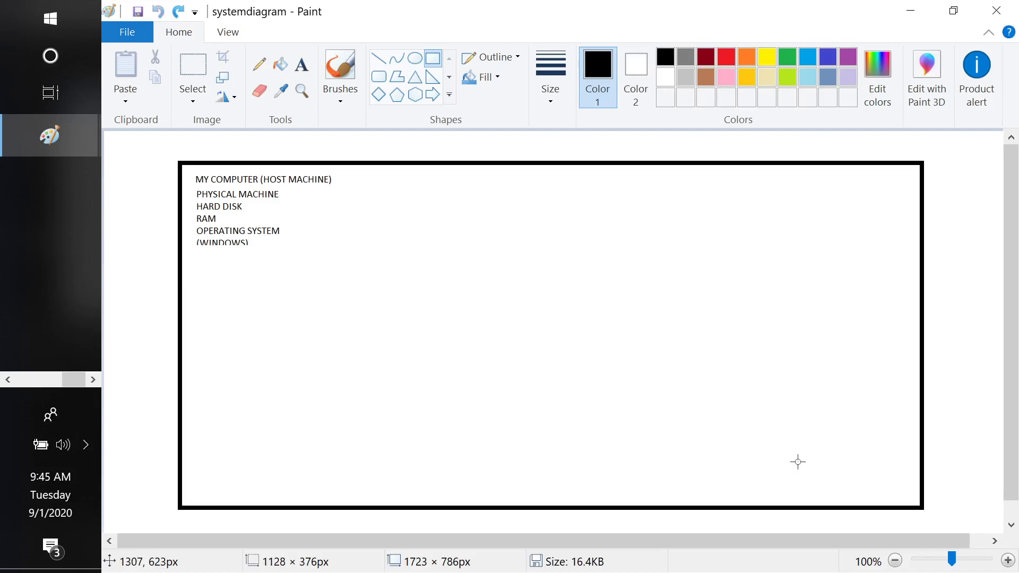
{"action": "left_click", "coordinate": [829, 56]}
{"action": "left_click_drag", "start_coordinate": [201, 267], "coordinate": [888, 489]}
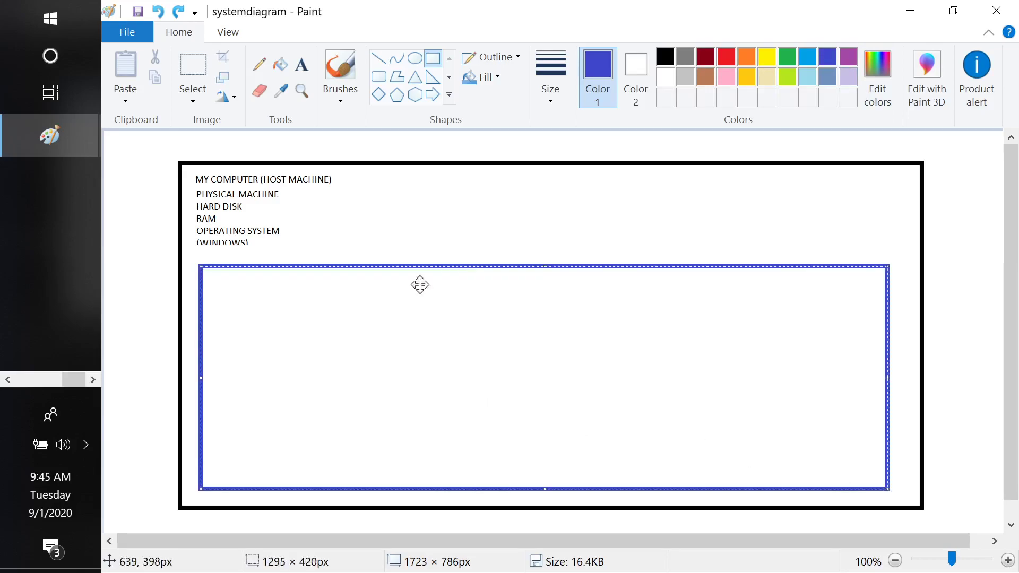
Add the indigo text label HYPERVISOR inside the upper-left corner of the indigo rectangle.
{"action": "left_click", "coordinate": [307, 69]}
{"action": "left_click", "coordinate": [223, 282]}
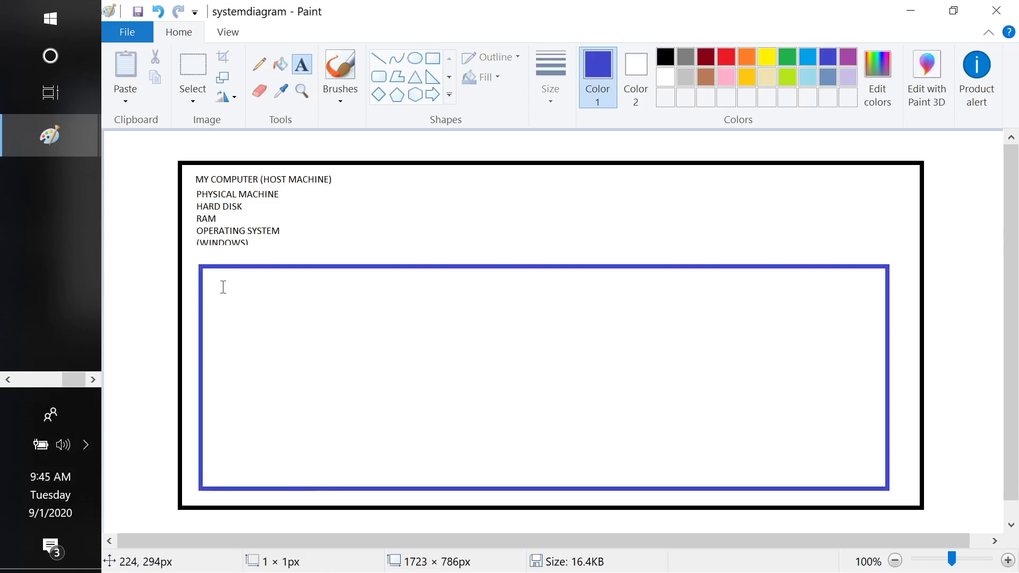
{"action": "type", "text": "HYPERVISOR"}
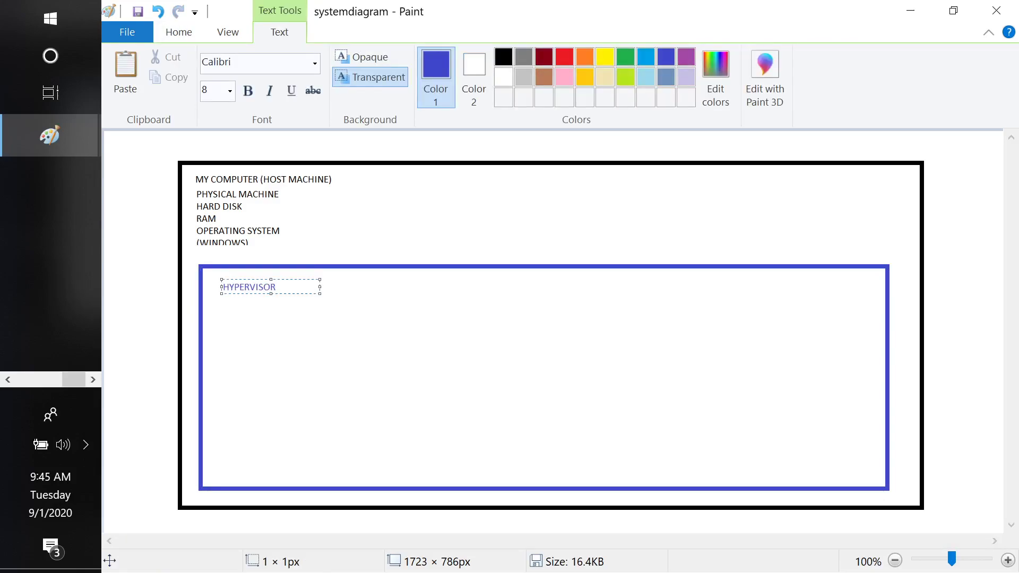
{"action": "left_click", "coordinate": [380, 230]}
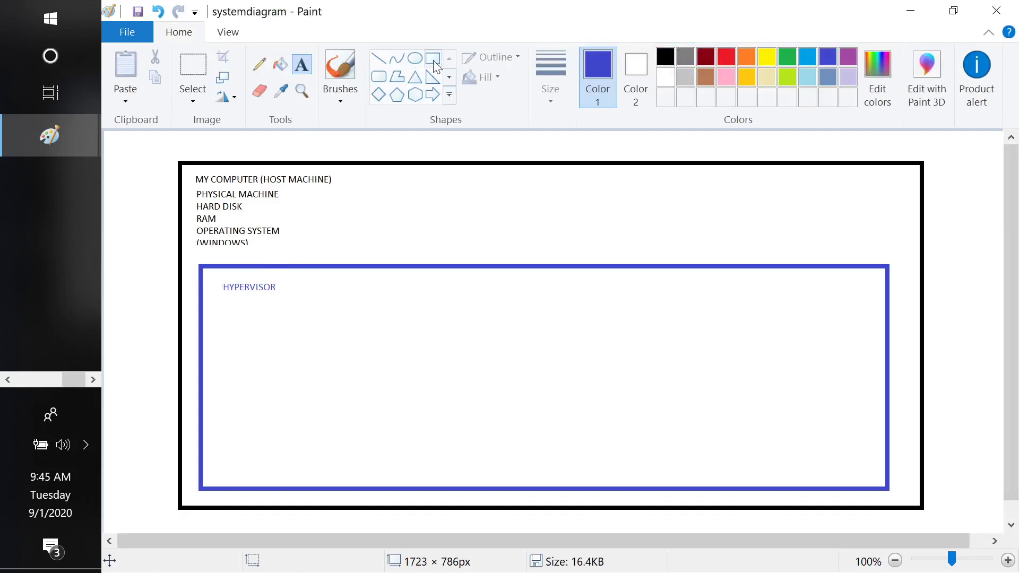
Draw a dark red rectangle of about 339 × 230 px inside the hypervisor box, below its label.
{"action": "left_click", "coordinate": [433, 59]}
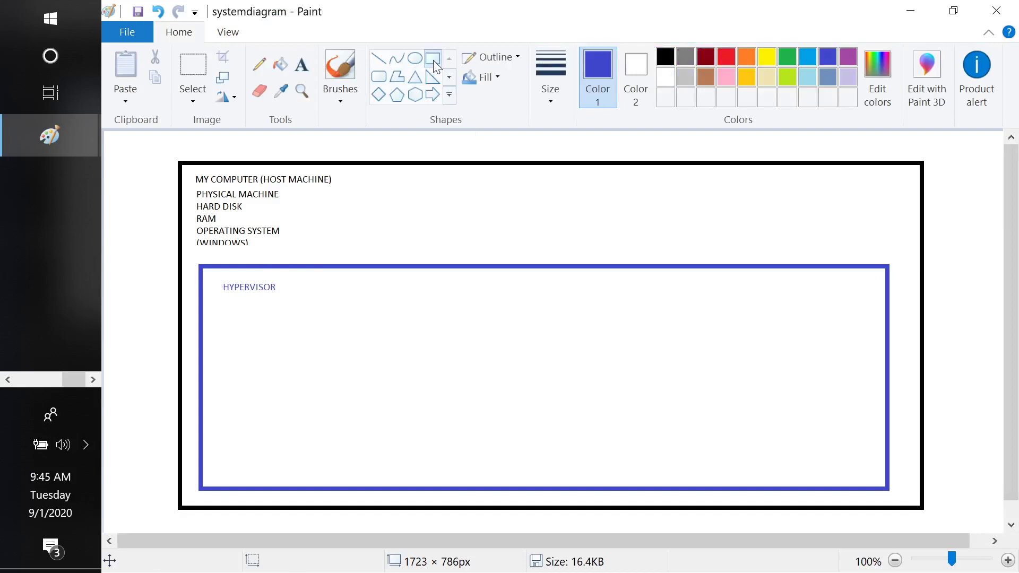
{"action": "left_click", "coordinate": [704, 57]}
{"action": "mouse_move", "coordinate": [243, 334]}
{"action": "left_mouse_down"}
{"action": "mouse_move", "coordinate": [262, 393]}
{"action": "mouse_move", "coordinate": [424, 456]}
{"action": "left_mouse_up"}
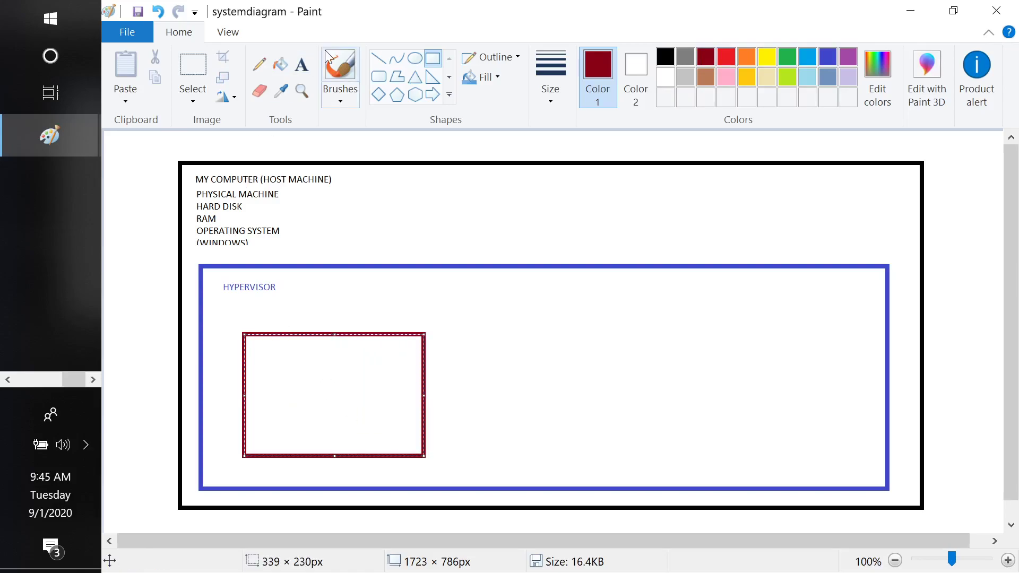
Label the dark red rectangle with the text VIRTUAL MACHINE 1 (ram, hard disk, processor).
{"action": "left_click", "coordinate": [301, 64]}
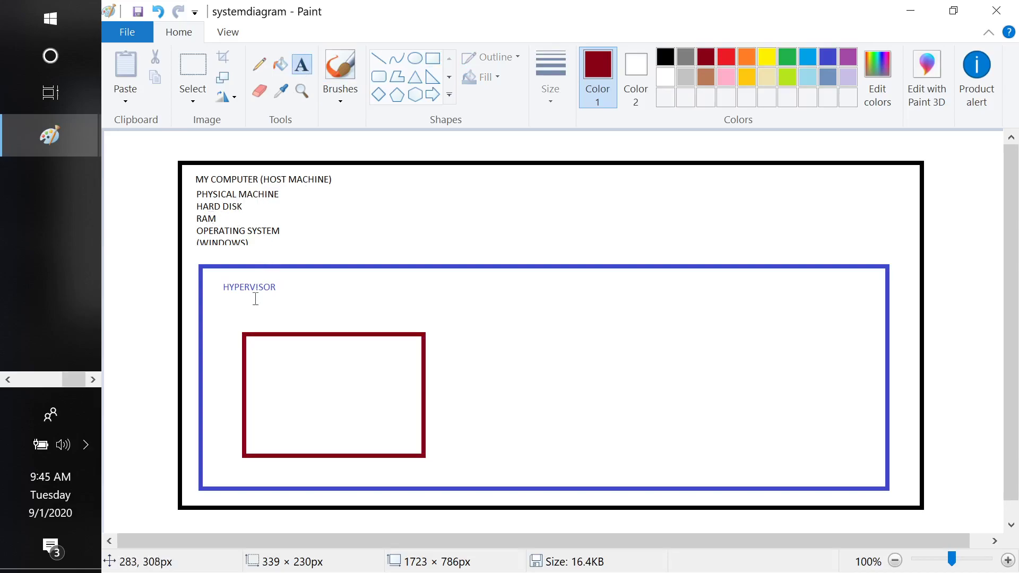
{"action": "left_click", "coordinate": [255, 352]}
{"action": "type", "text": "VIRTUAL "}
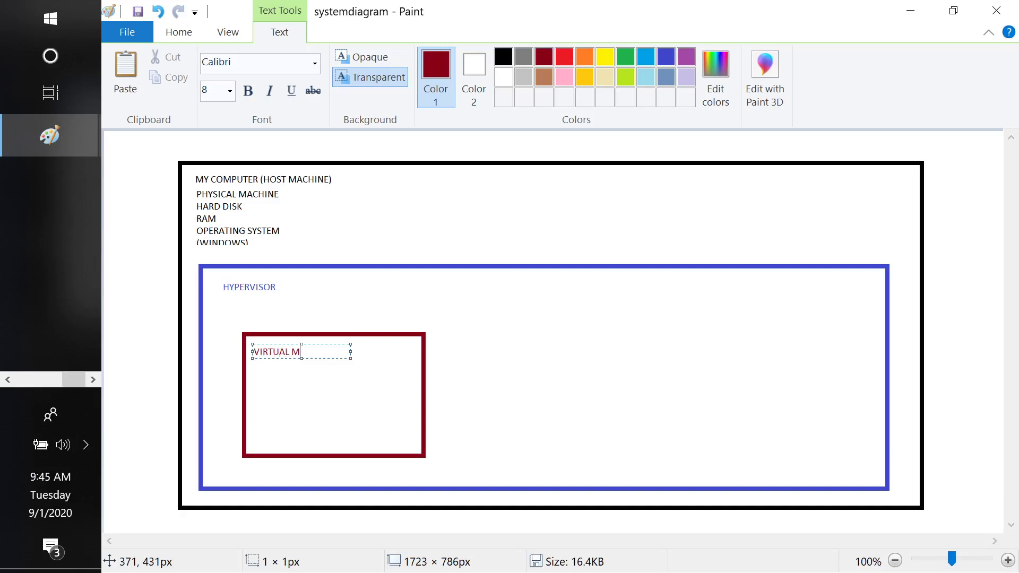
{"action": "type", "text": "MSACHINE"}
{"action": "key", "text": "BackSpace"}
{"action": "key", "text": "BackSpace"}
{"action": "key", "text": "BackSpace"}
{"action": "key", "text": "Left"}
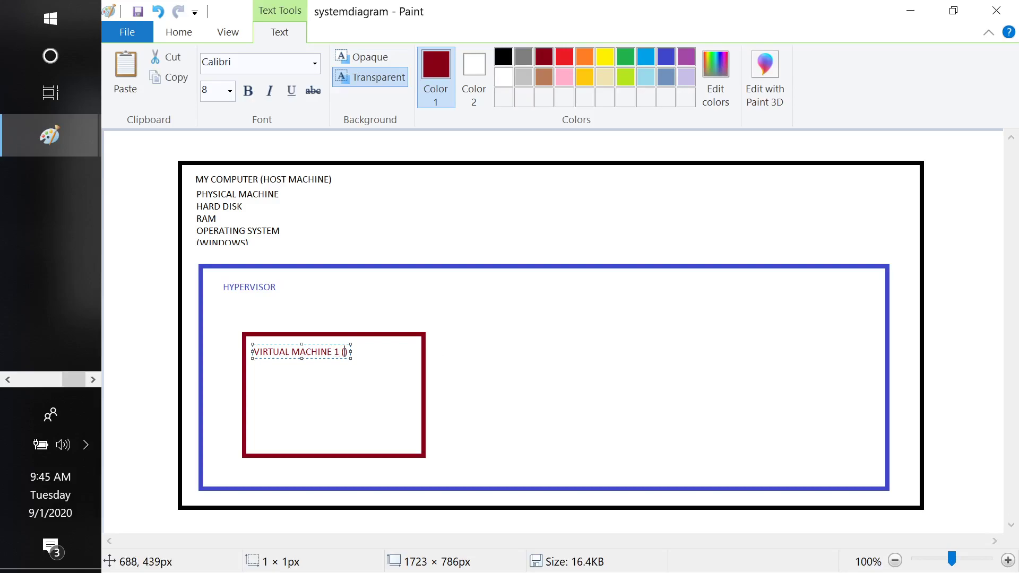
{"action": "type", "text": "ram"}
{"action": "type", "text": ", hard disk, processor"}
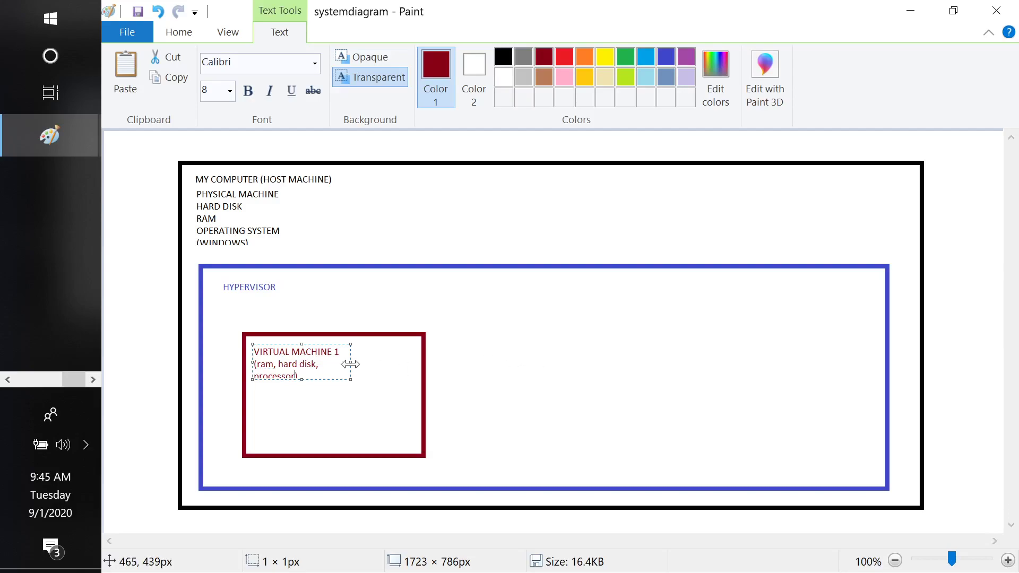
Widen the VIRTUAL MACHINE 1 text box to about 432 px so the label fits on one line, and place the text.
{"action": "left_click_drag", "start_coordinate": [351, 364], "coordinate": [399, 363]}
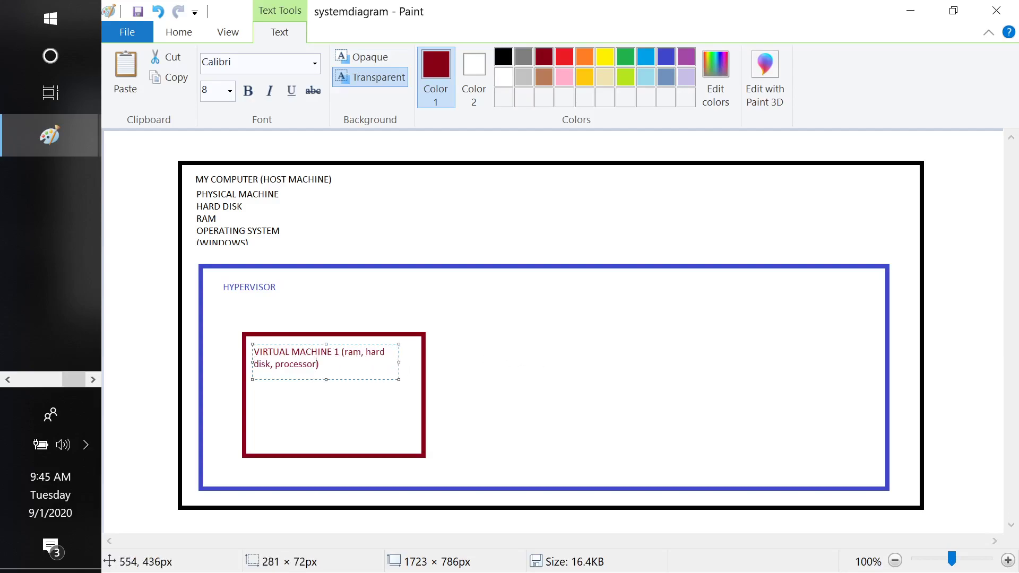
{"action": "left_click_drag", "start_coordinate": [401, 363], "coordinate": [479, 354]}
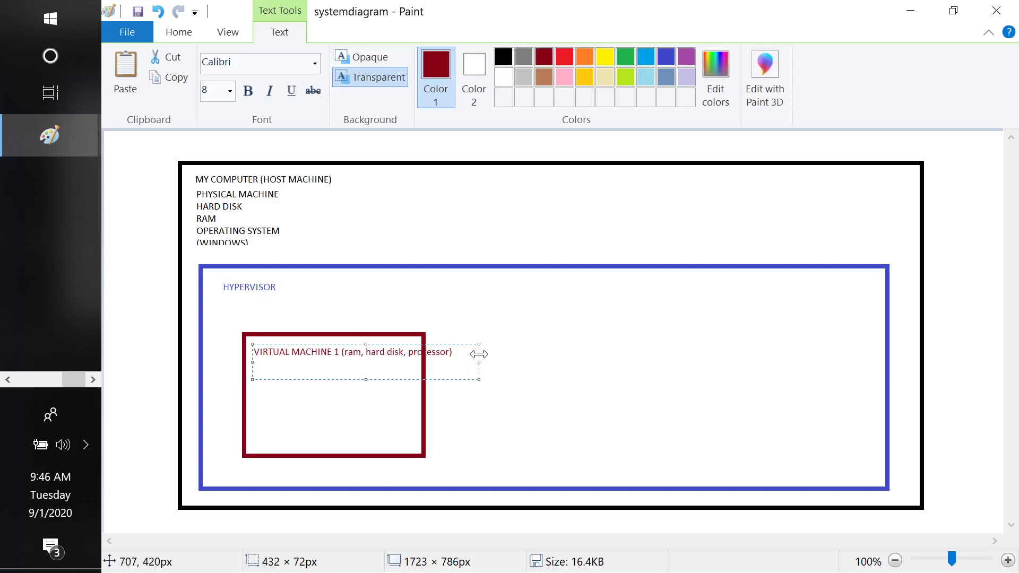
{"action": "left_click", "coordinate": [937, 170]}
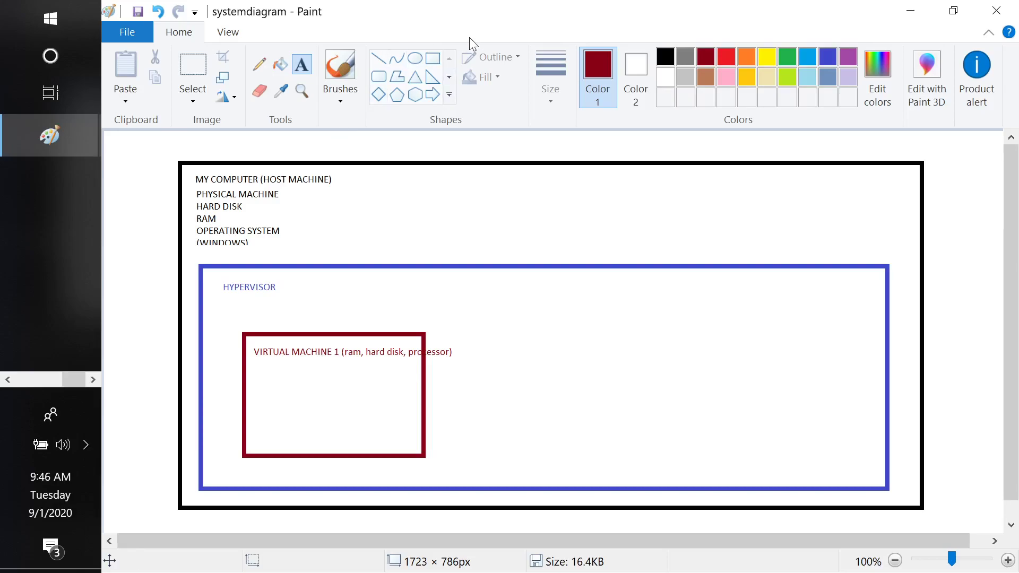
Draw a second dark red rectangle of about 339 × 234 px to the right of the virtual machine 1 box.
{"action": "left_click", "coordinate": [431, 66]}
{"action": "mouse_move", "coordinate": [501, 329]}
{"action": "left_mouse_down"}
{"action": "mouse_move", "coordinate": [606, 417]}
{"action": "mouse_move", "coordinate": [682, 453]}
{"action": "left_mouse_up"}
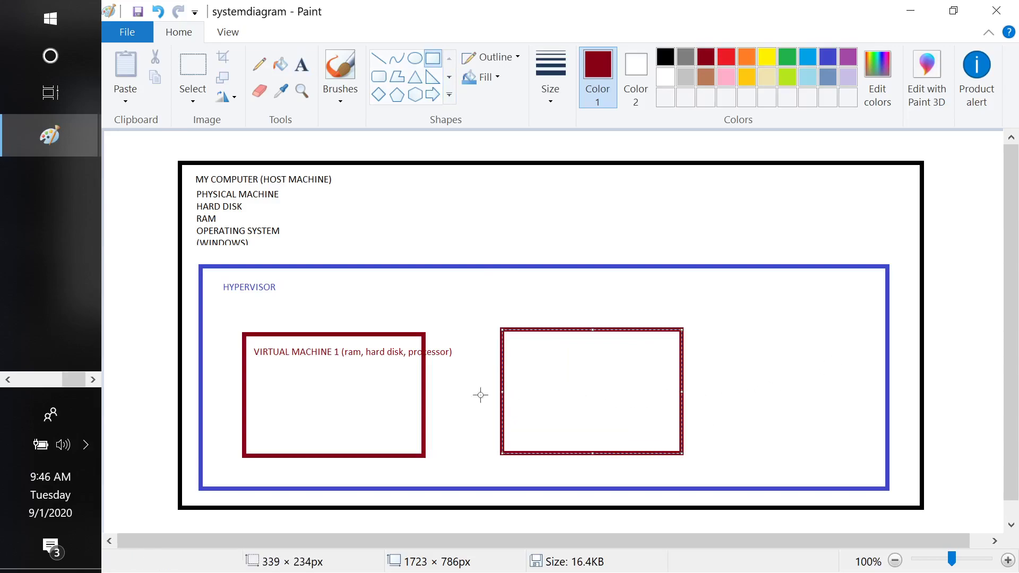
{"action": "left_click", "coordinate": [950, 376]}
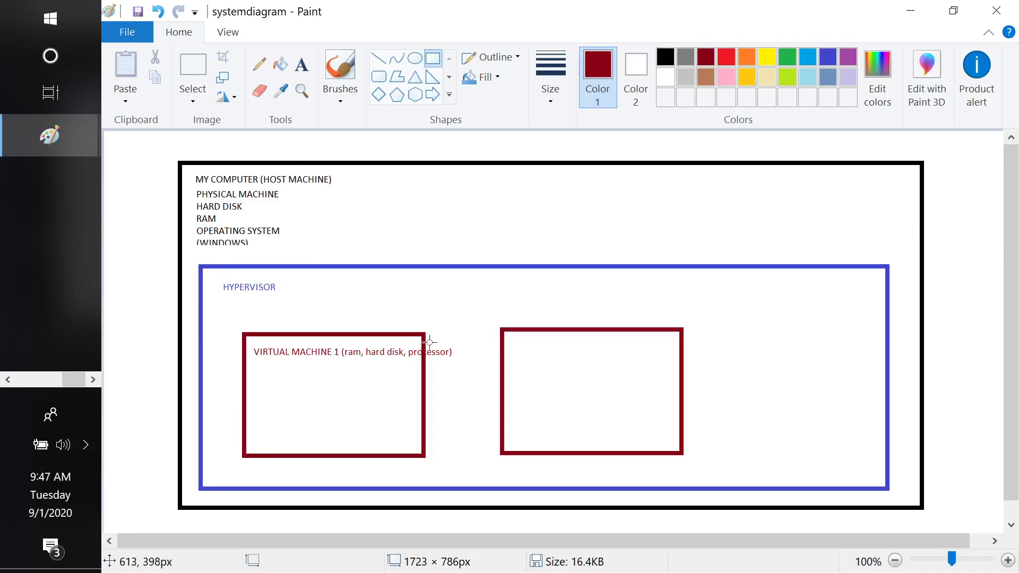
{"action": "left_click", "coordinate": [569, 371]}
Save the drawing and set the drawing colour to purple.
{"action": "left_click", "coordinate": [139, 13]}
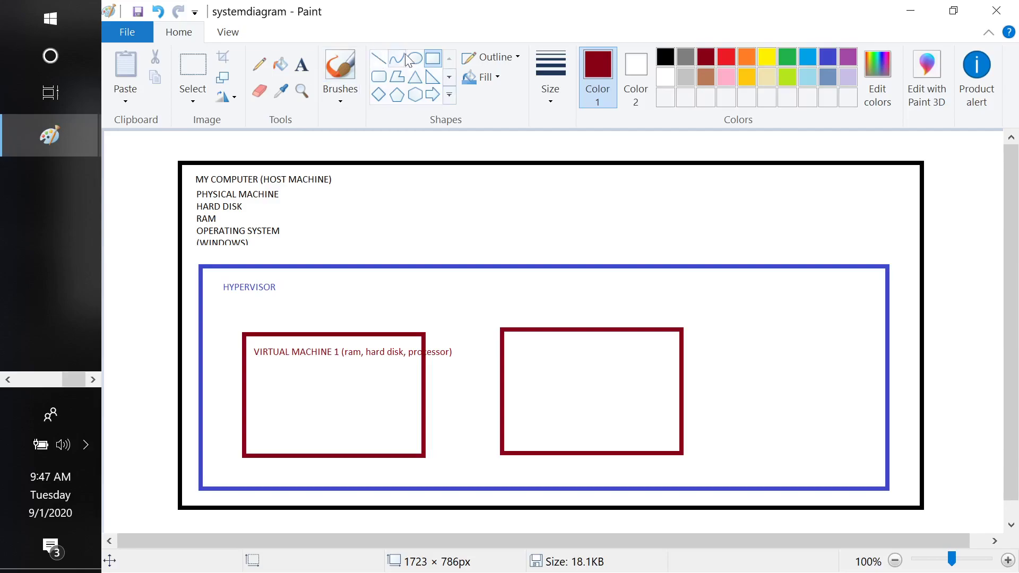
{"action": "left_click", "coordinate": [855, 56]}
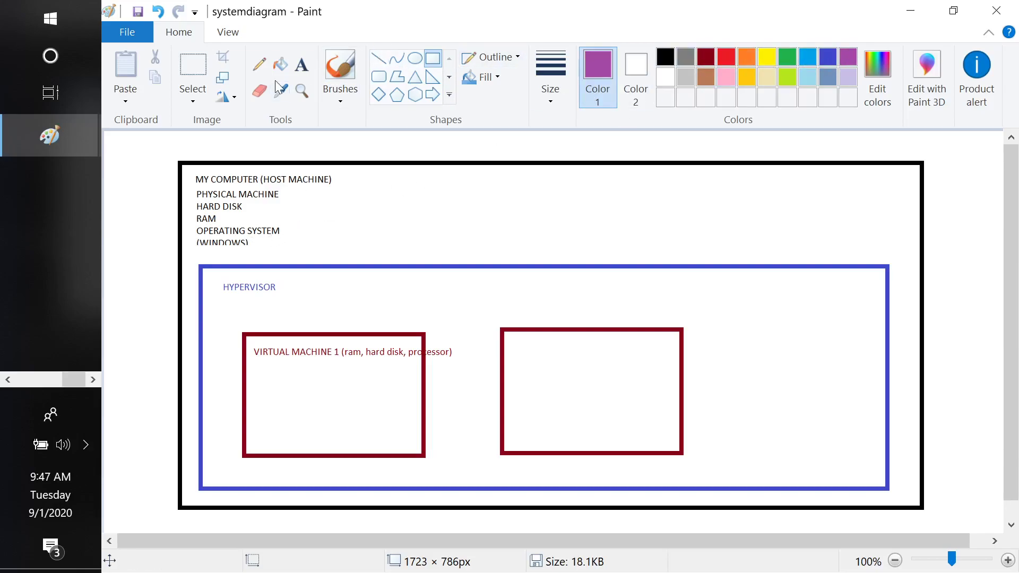
Search the computer's installed apps for oracle and return to the drawing.
{"action": "left_click", "coordinate": [52, 14]}
{"action": "left_click", "coordinate": [53, 13]}
{"action": "left_click", "coordinate": [53, 14]}
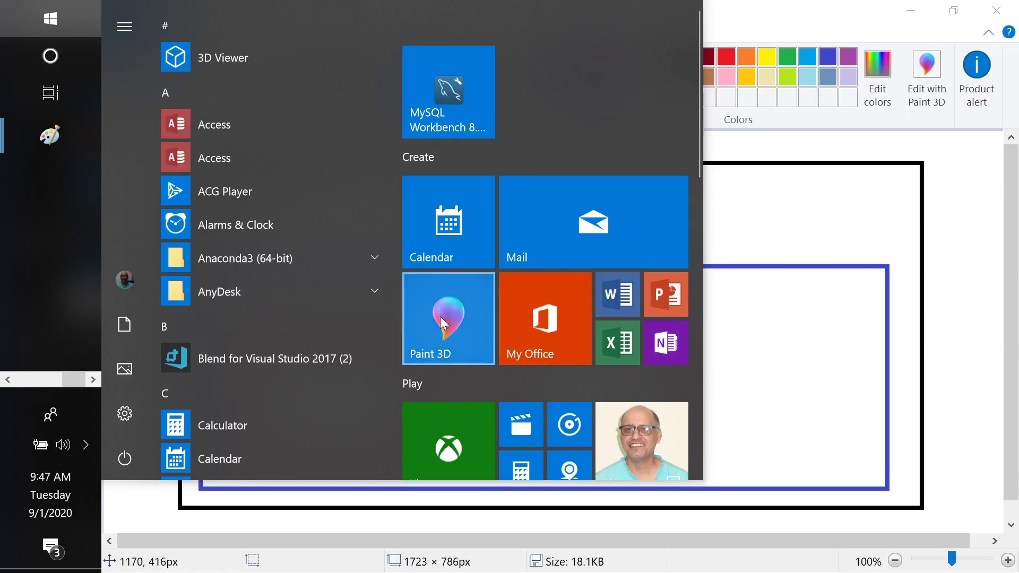
{"action": "left_click", "coordinate": [49, 57]}
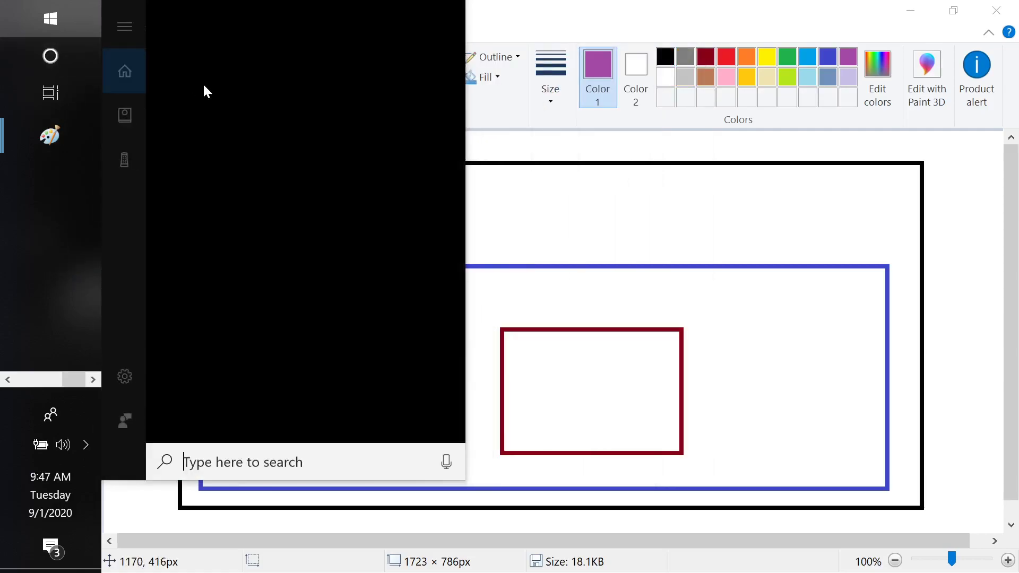
{"action": "type", "text": "oracle"}
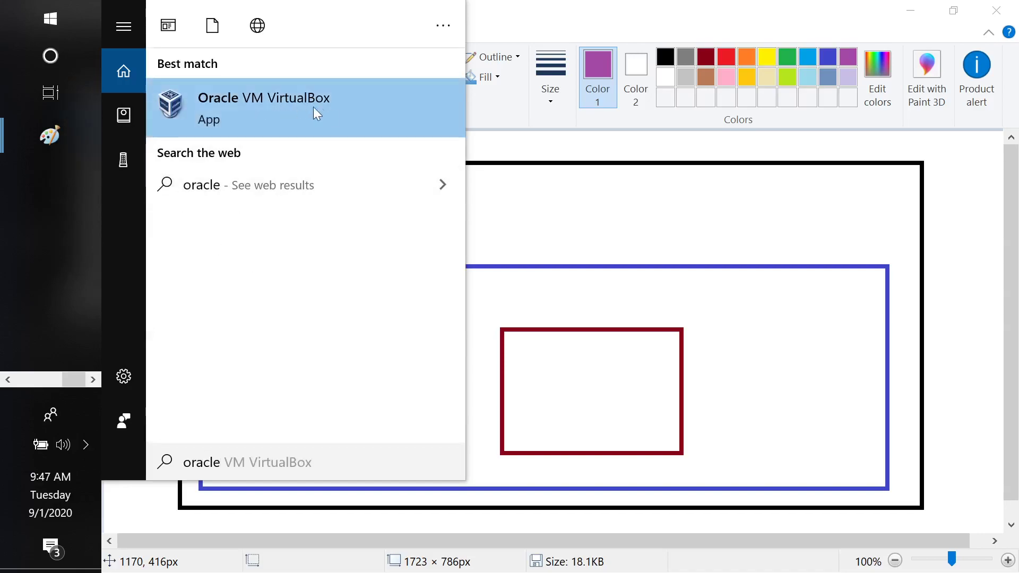
{"action": "left_click", "coordinate": [694, 23]}
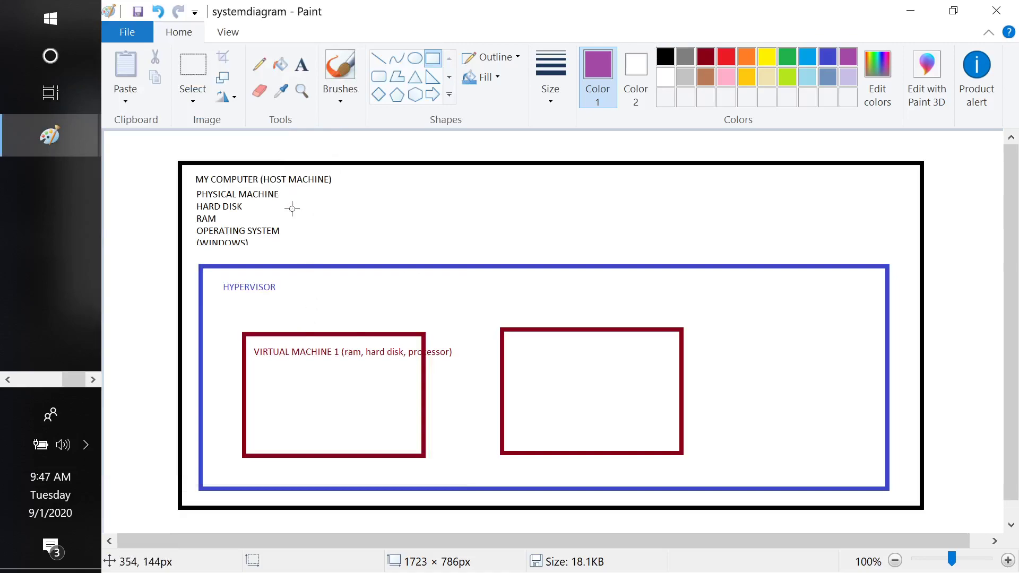
Add the purple label ALL OTHER SOFTWARES on one line, to the right of the operating system text.
{"action": "left_click", "coordinate": [301, 64]}
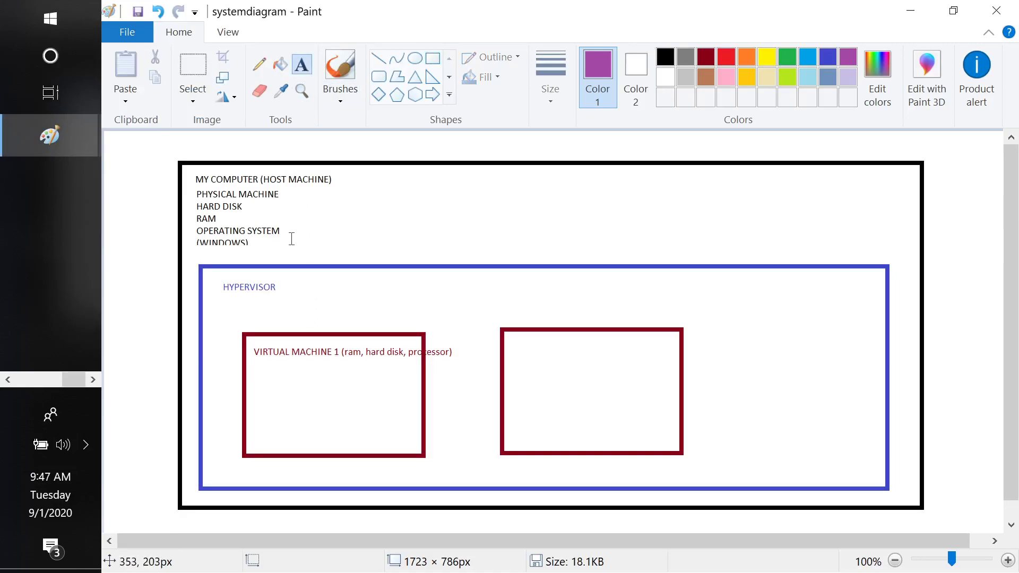
{"action": "left_click", "coordinate": [291, 238]}
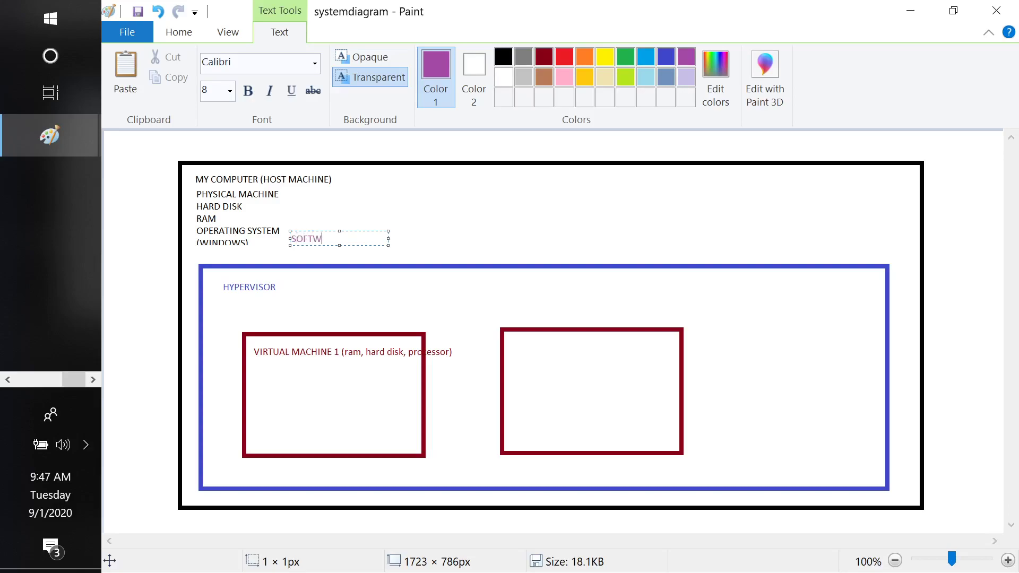
{"action": "type", "text": "ALL OTHER"}
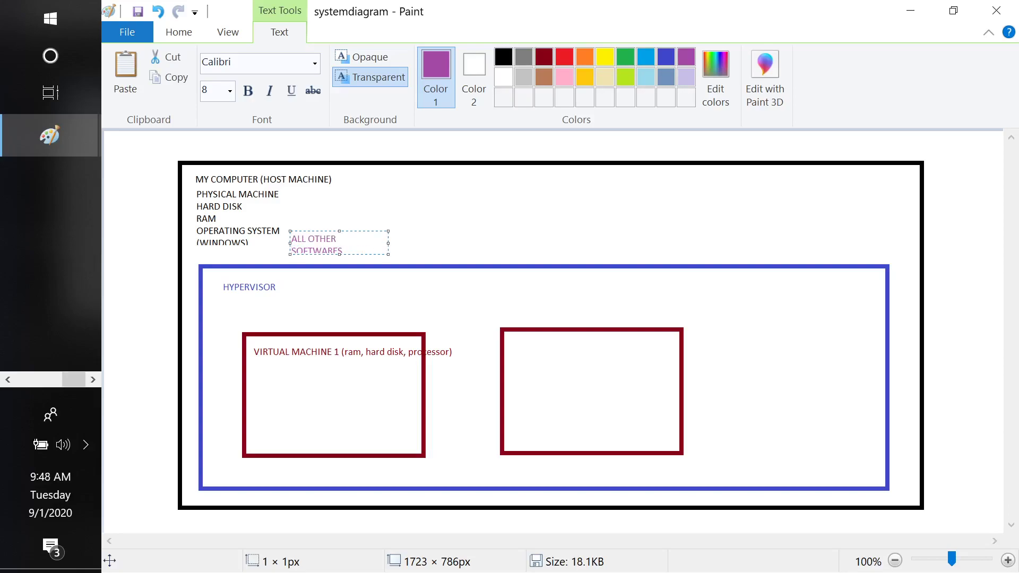
{"action": "left_click_drag", "start_coordinate": [388, 244], "coordinate": [542, 239]}
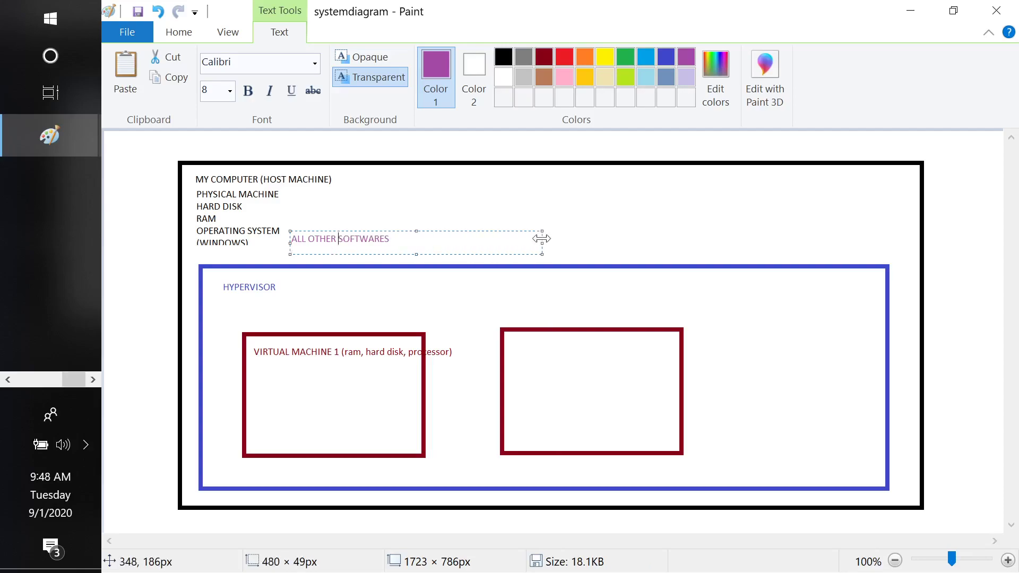
{"action": "left_click", "coordinate": [587, 230]}
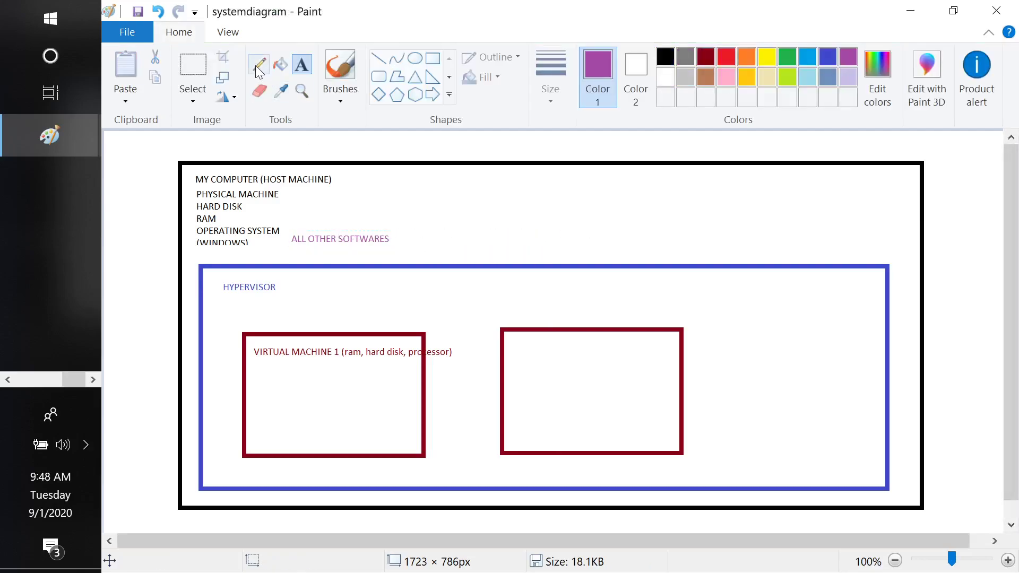
Pencil a short purple line from ALL OTHER SOFTWARES toward (WINDOWS) and a vertical one beside the hardware list, and save the drawing.
{"action": "left_click", "coordinate": [258, 66]}
{"action": "left_click_drag", "start_coordinate": [287, 240], "coordinate": [261, 239]}
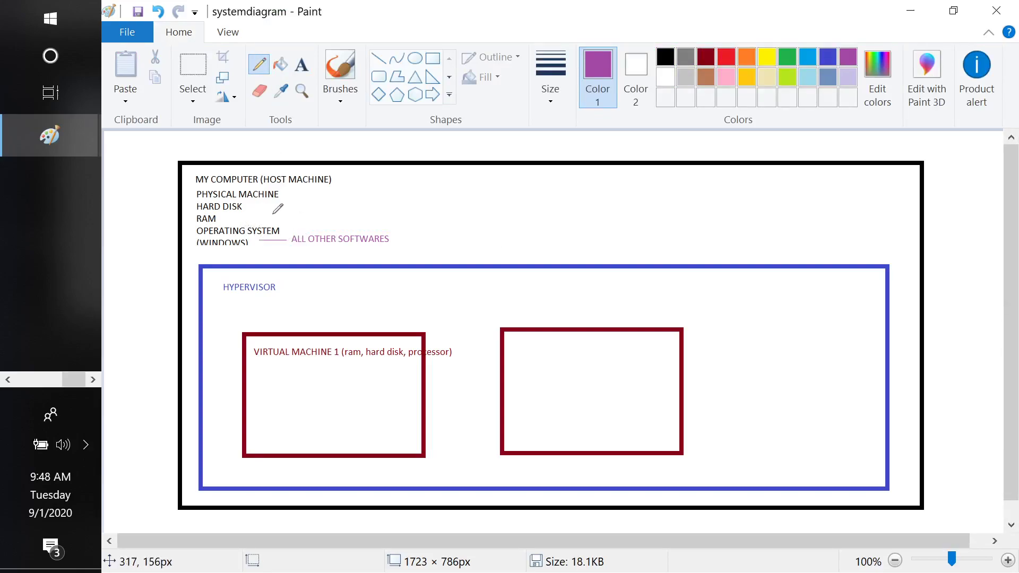
{"action": "left_click_drag", "start_coordinate": [262, 224], "coordinate": [262, 203]}
{"action": "left_click", "coordinate": [138, 12]}
Search the computer for oracle virtual and launch Oracle VM VirtualBox.
{"action": "left_click", "coordinate": [63, 28]}
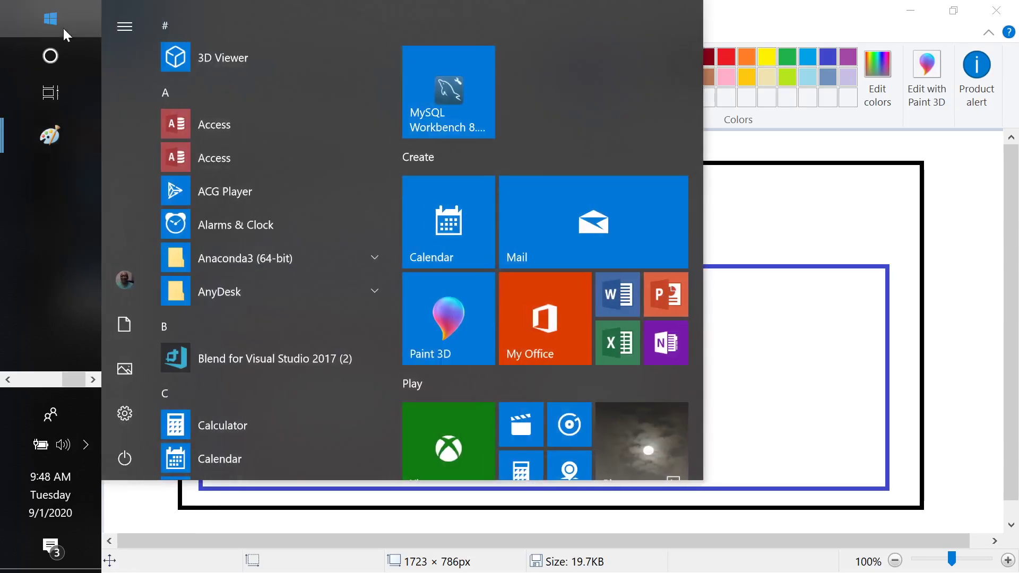
{"action": "left_click", "coordinate": [53, 54]}
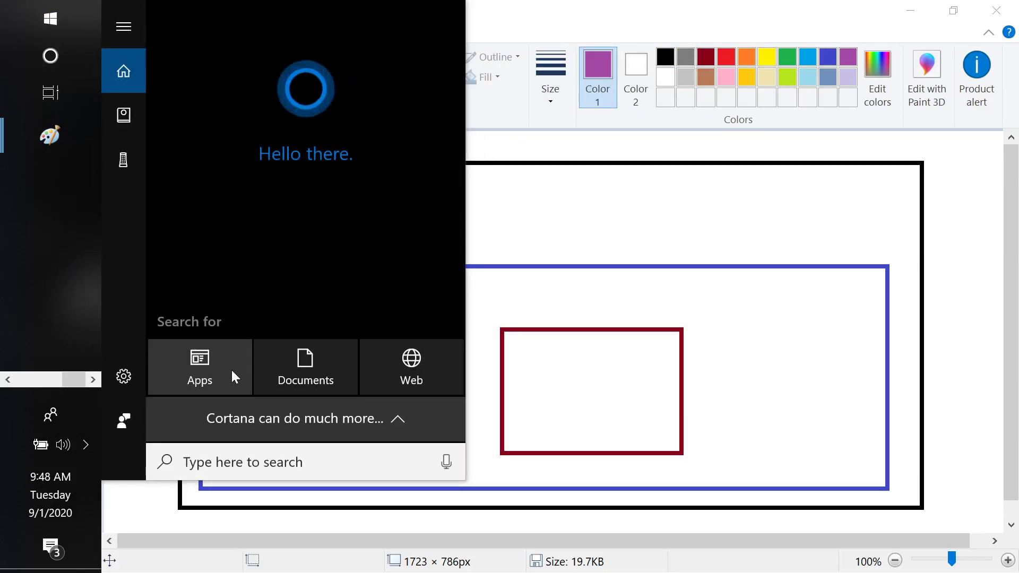
{"action": "type", "text": "oracle virtual"}
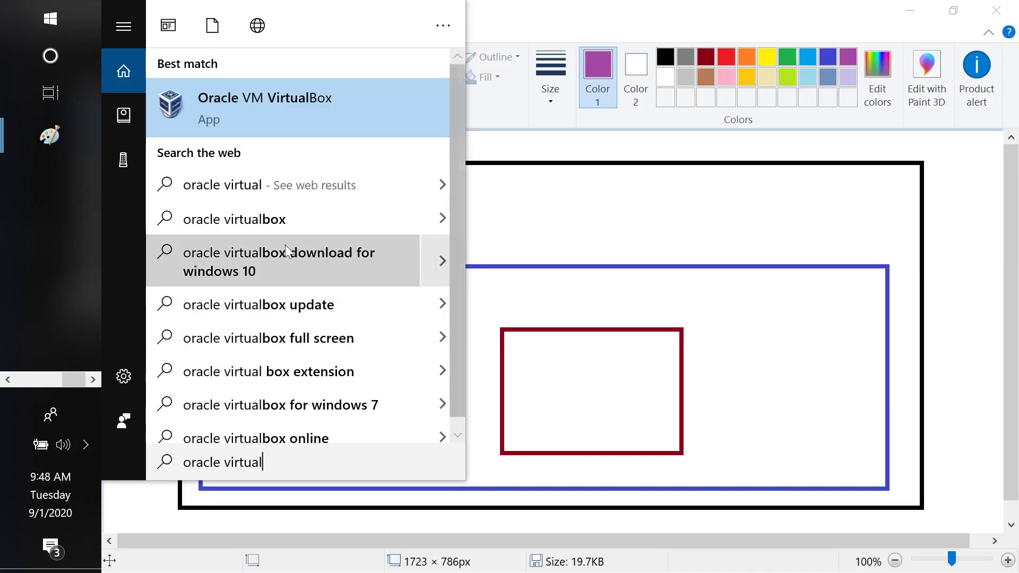
{"action": "left_click", "coordinate": [346, 113]}
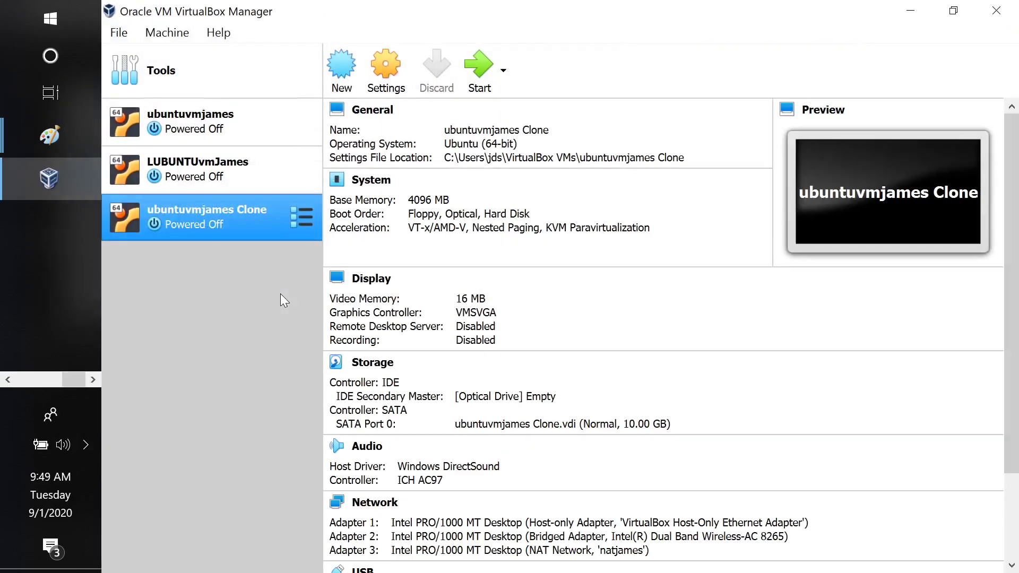
Switch back to the Paint drawing and add an indigo 2 right after the HYPERVISOR label.
{"action": "key", "text": "alt+Tab"}
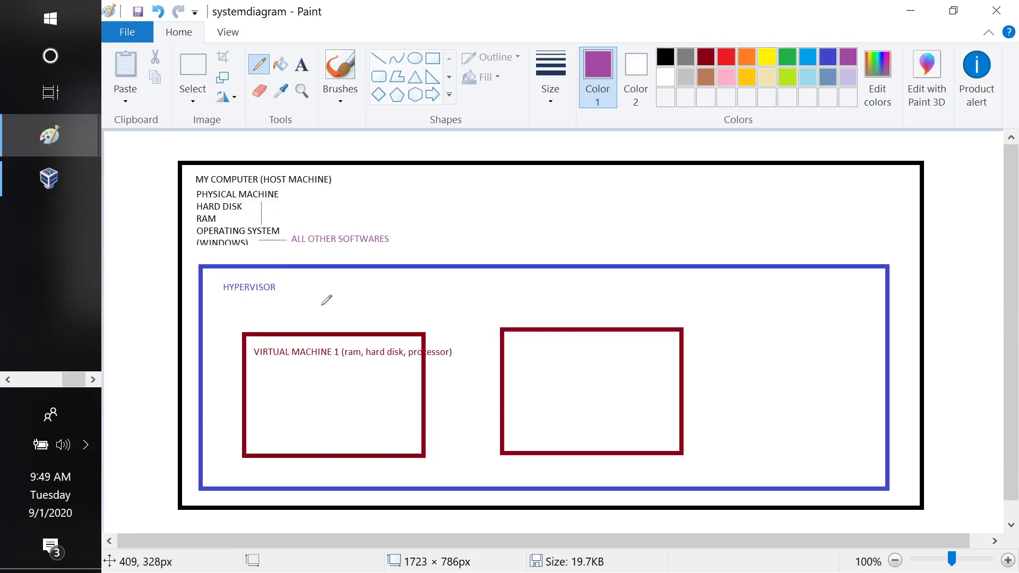
{"action": "left_click", "coordinate": [302, 65]}
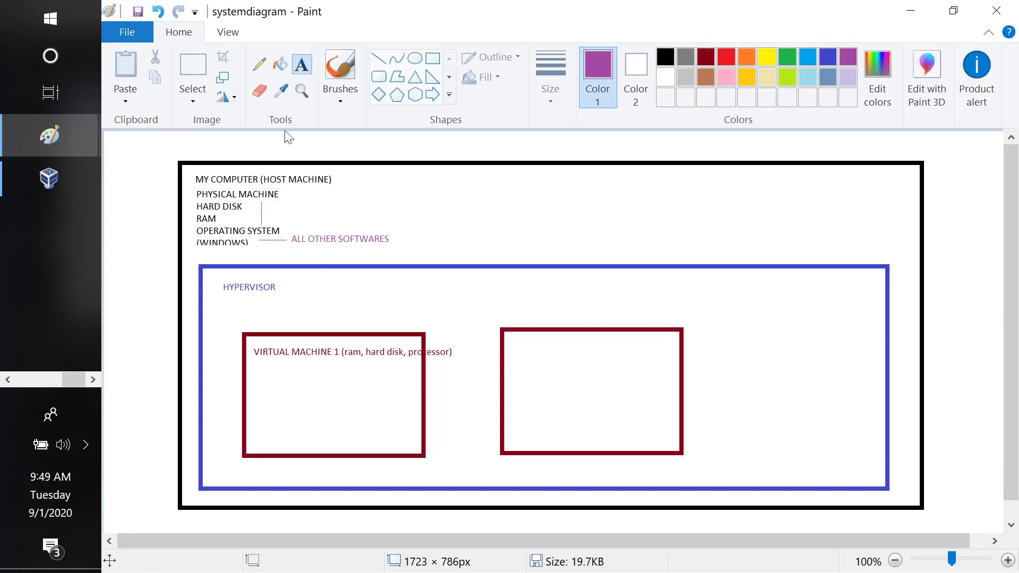
{"action": "left_click", "coordinate": [829, 57]}
{"action": "left_click", "coordinate": [280, 287]}
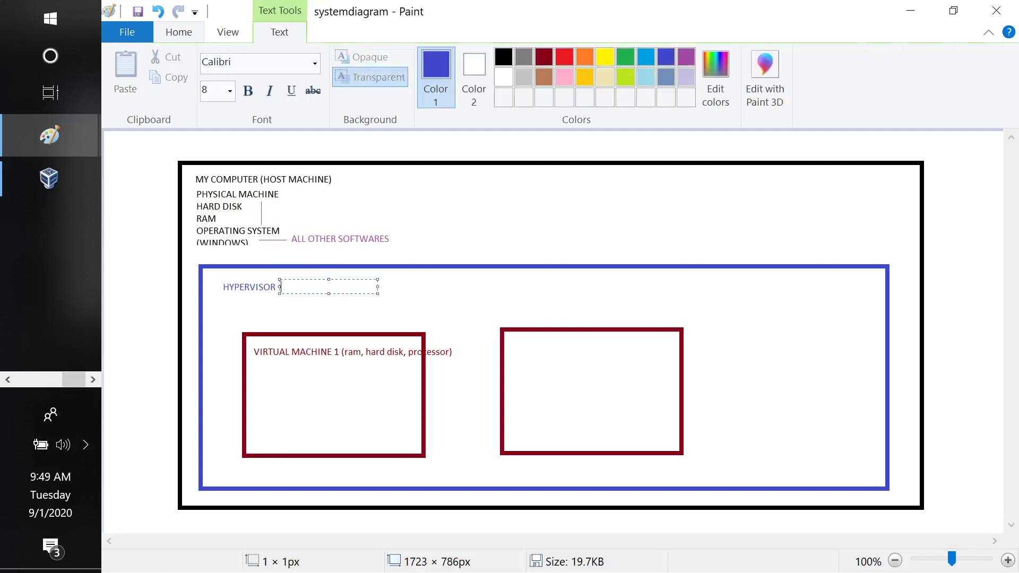
{"action": "left_click", "coordinate": [440, 227]}
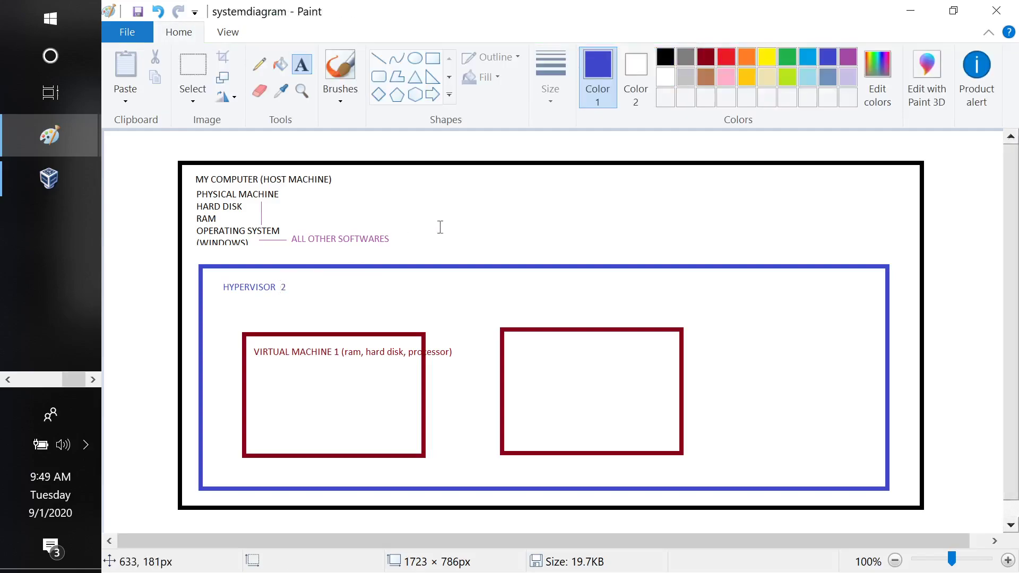
Add the indigo text TYPE 2 beside the HYPERVISOR label, starting over the existing 2.
{"action": "left_click", "coordinate": [303, 290]}
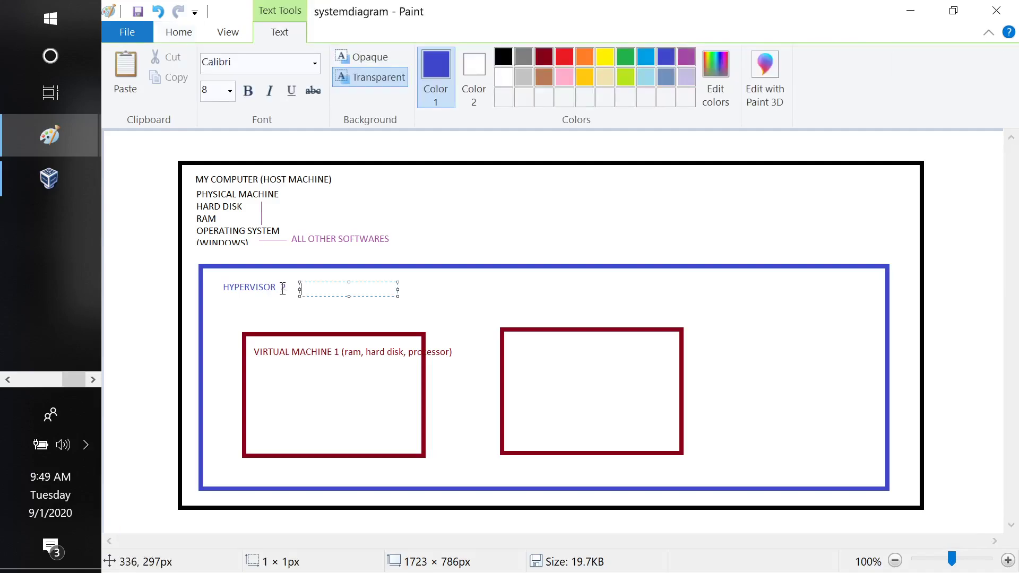
{"action": "left_click", "coordinate": [283, 288]}
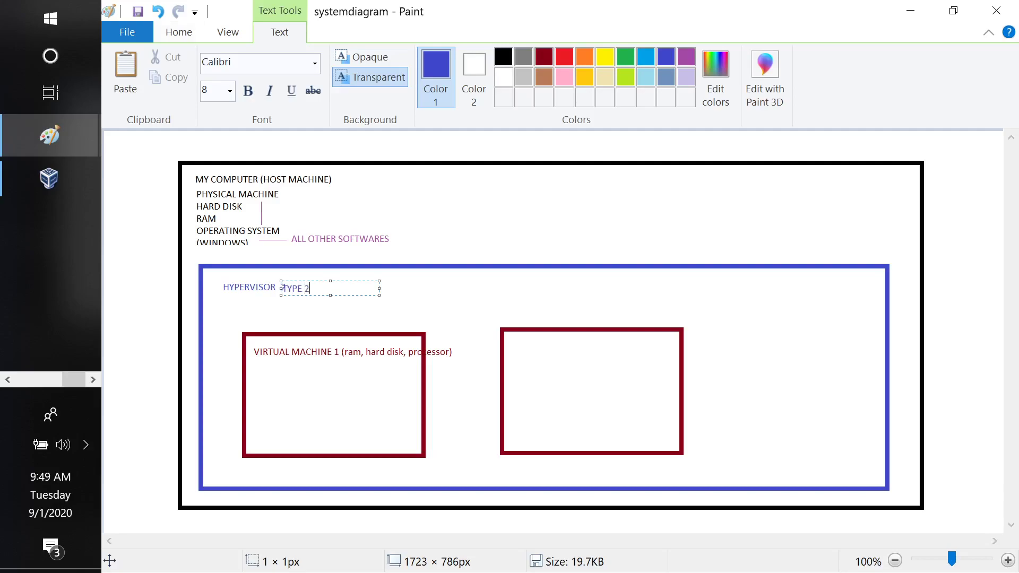
{"action": "left_click", "coordinate": [651, 236]}
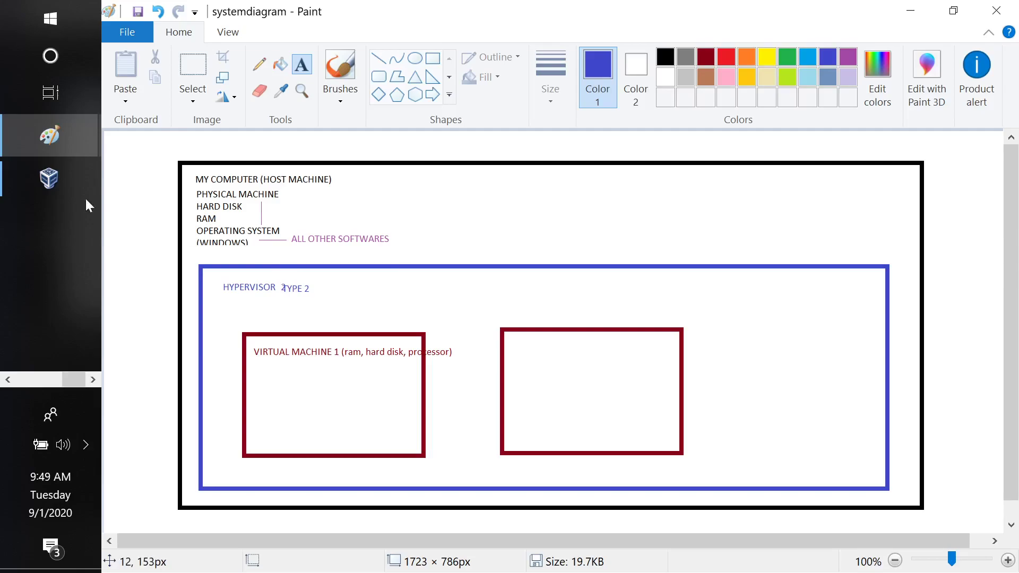
{"action": "left_click", "coordinate": [55, 56]}
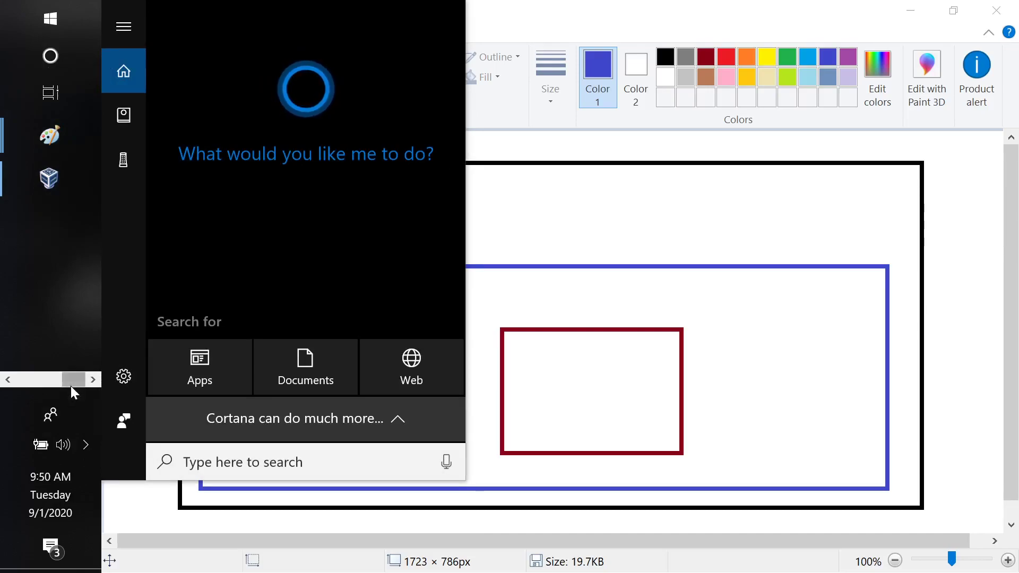
{"action": "left_click_drag", "start_coordinate": [71, 386], "coordinate": [40, 373]}
{"action": "key", "text": "alt+Tab"}
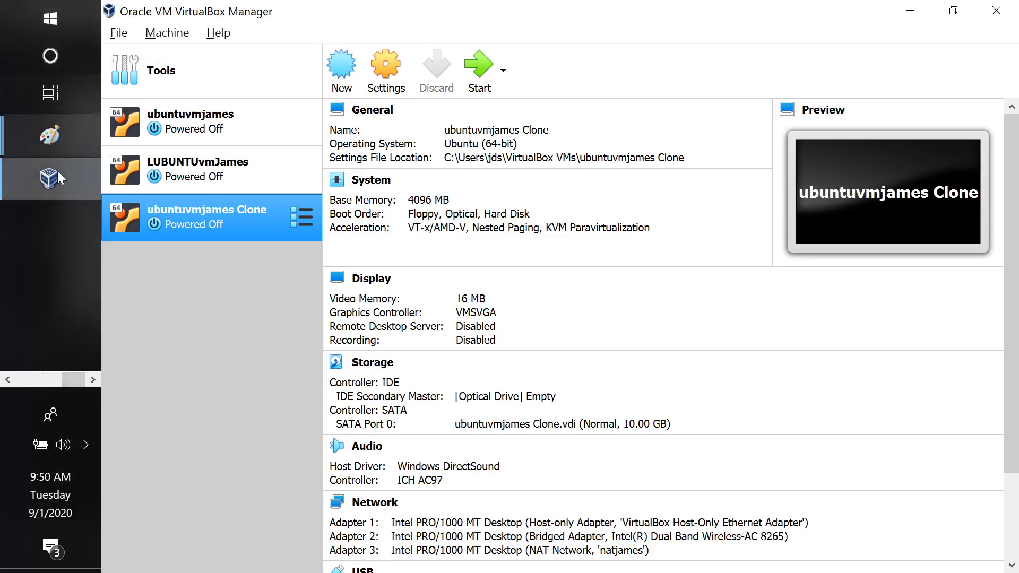
{"action": "left_click", "coordinate": [31, 379]}
{"action": "left_click", "coordinate": [50, 56]}
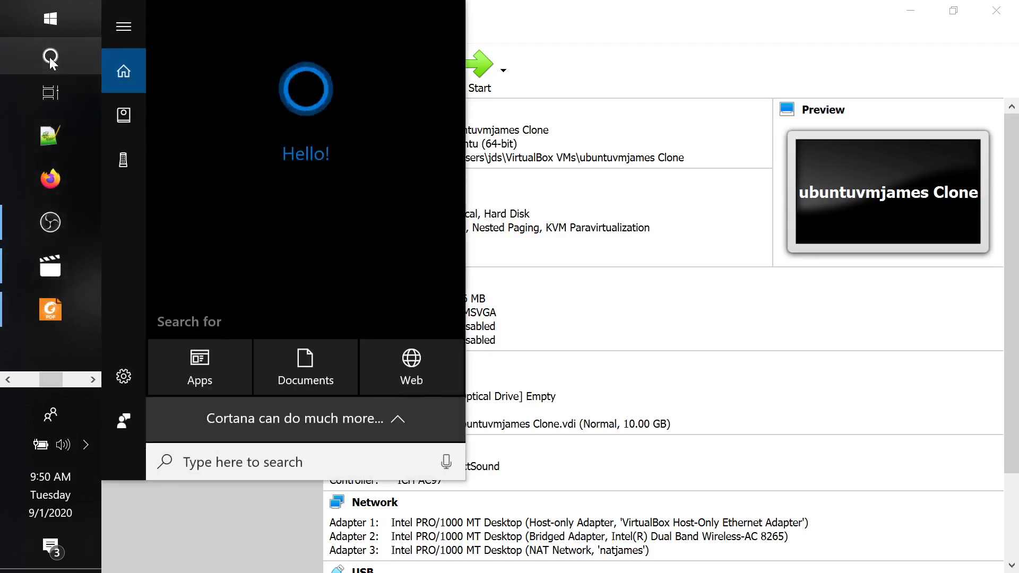
{"action": "left_click", "coordinate": [50, 56]}
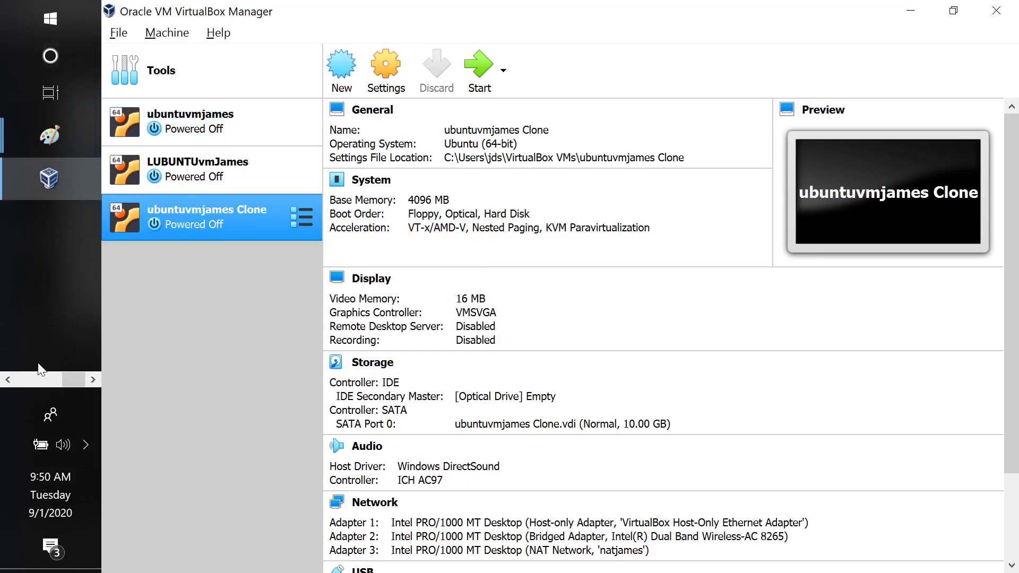
Switch to File Explorer and open the cloudcomputing-sem3 folder inside the underscore-prefixed personal folder's Documents on drive HD-LBU3 (E:).
{"action": "left_click", "coordinate": [30, 381]}
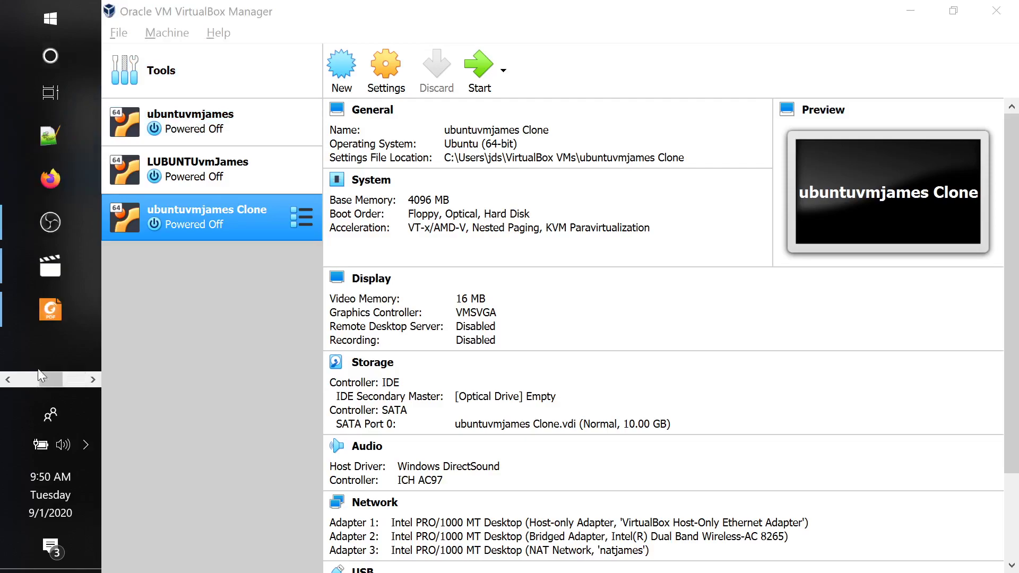
{"action": "left_click", "coordinate": [28, 381]}
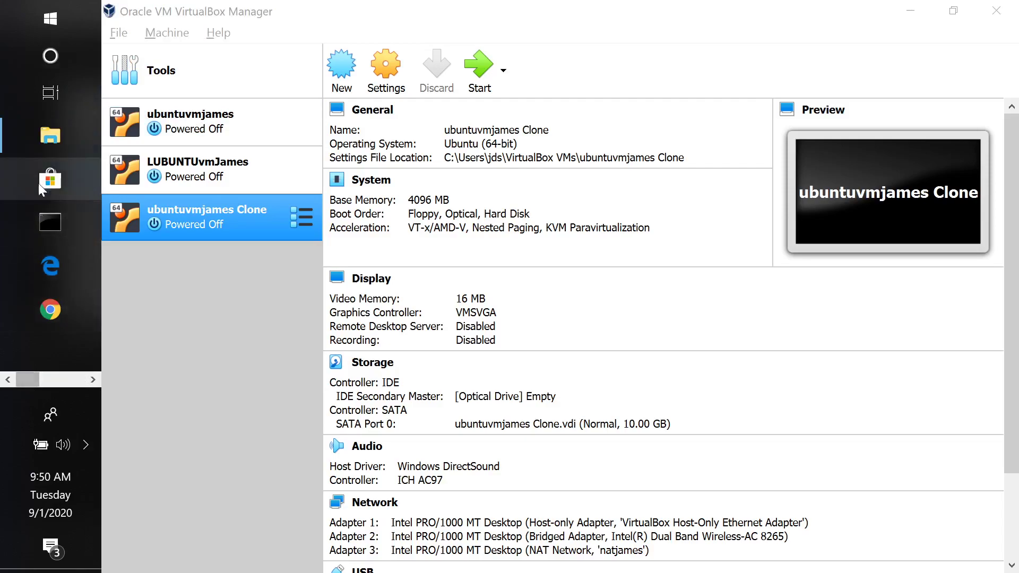
{"action": "left_click", "coordinate": [52, 146]}
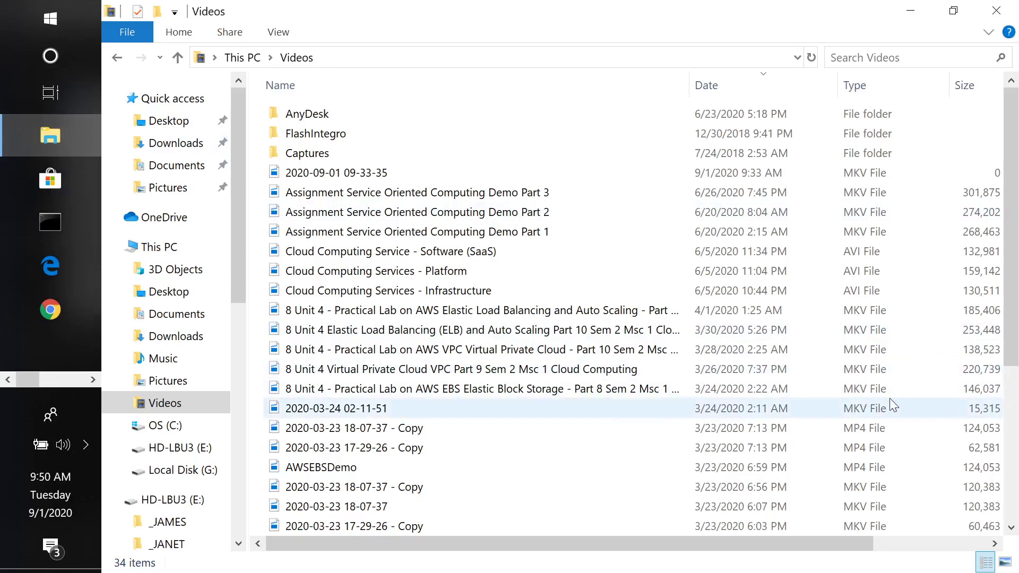
{"action": "left_click", "coordinate": [1015, 476]}
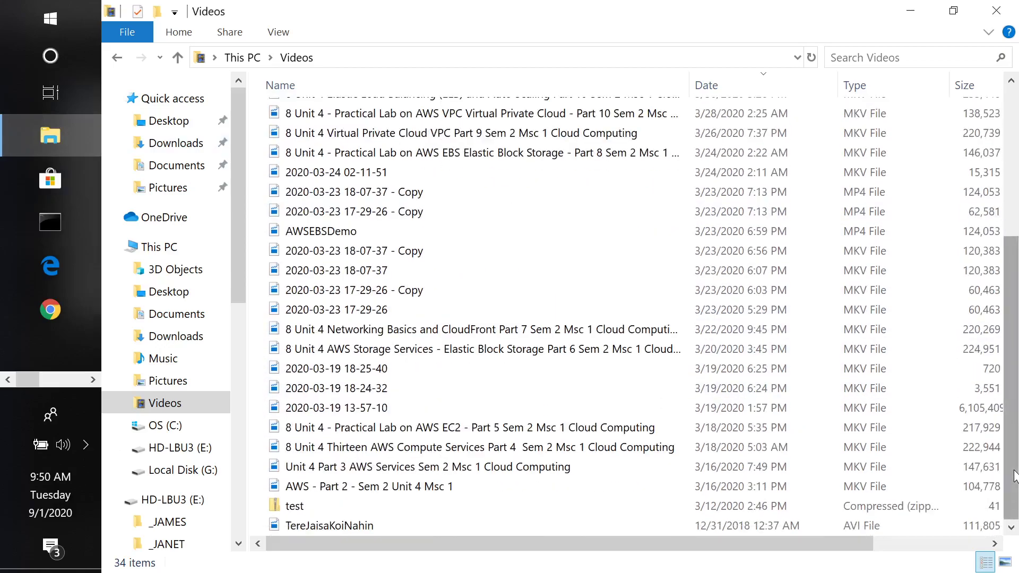
{"action": "left_click", "coordinate": [1015, 130]}
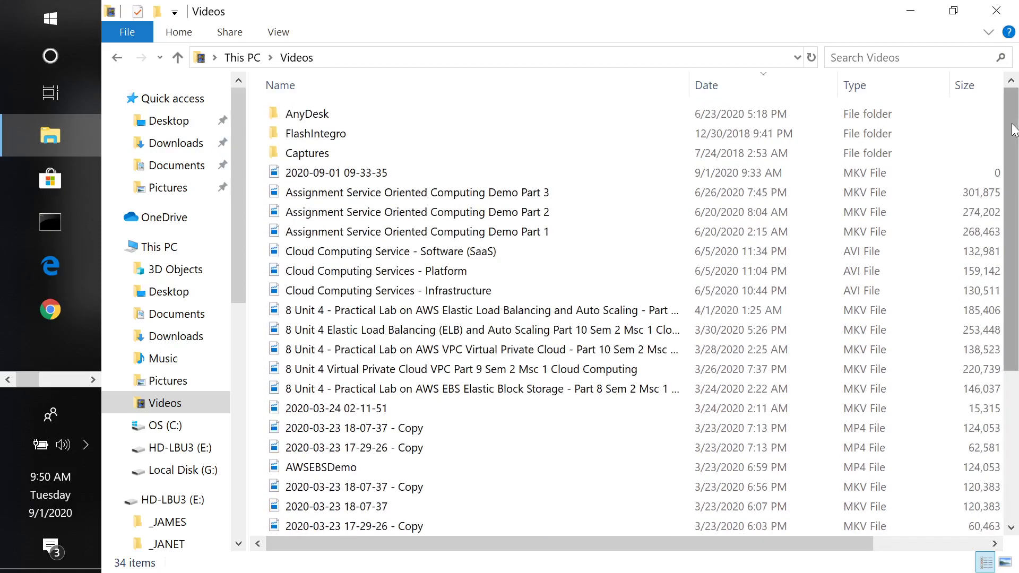
{"action": "left_click", "coordinate": [204, 449]}
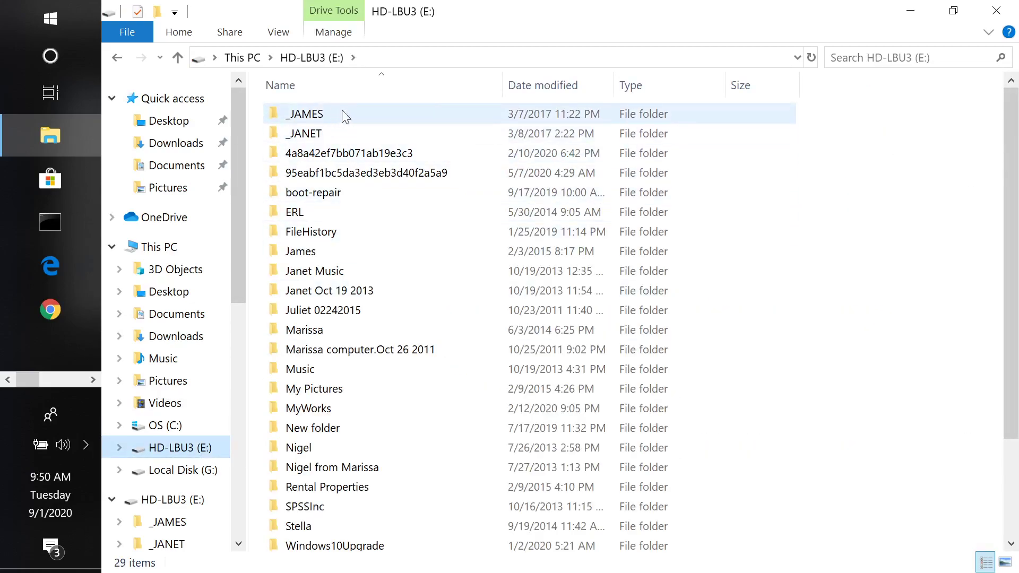
{"action": "double_click", "coordinate": [358, 113]}
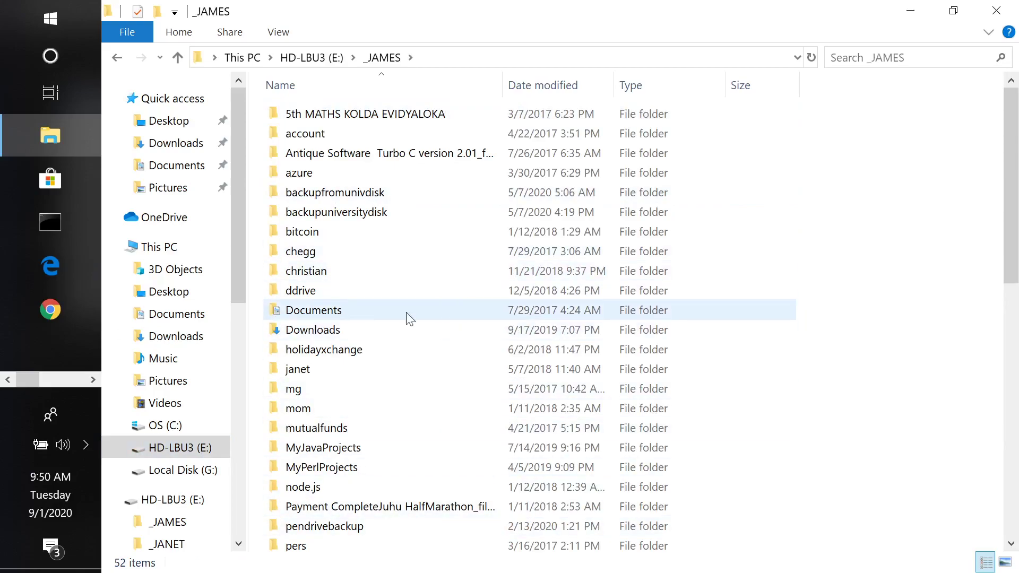
{"action": "double_click", "coordinate": [381, 312]}
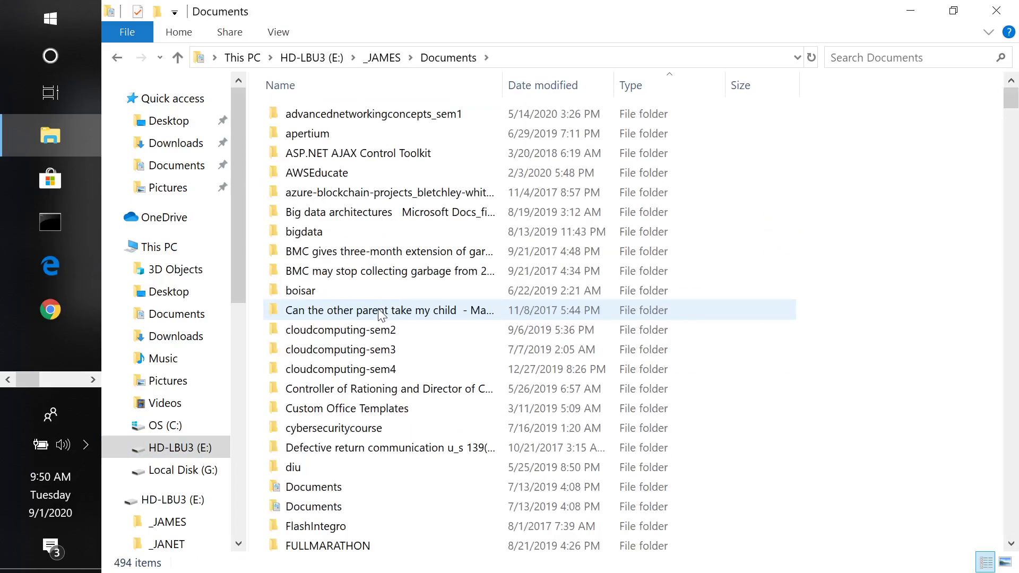
{"action": "double_click", "coordinate": [383, 351]}
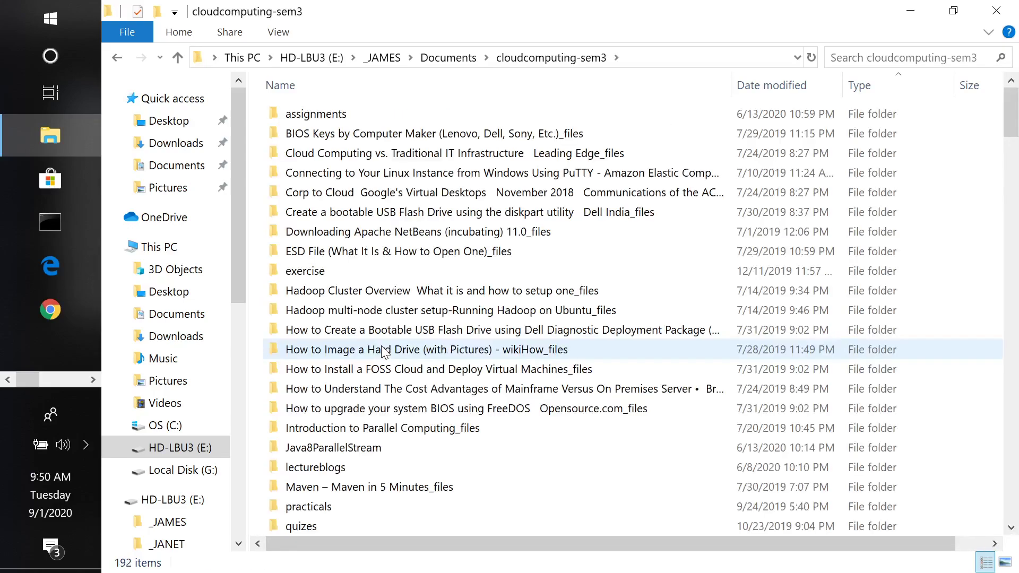
{"action": "double_click", "coordinate": [354, 120]}
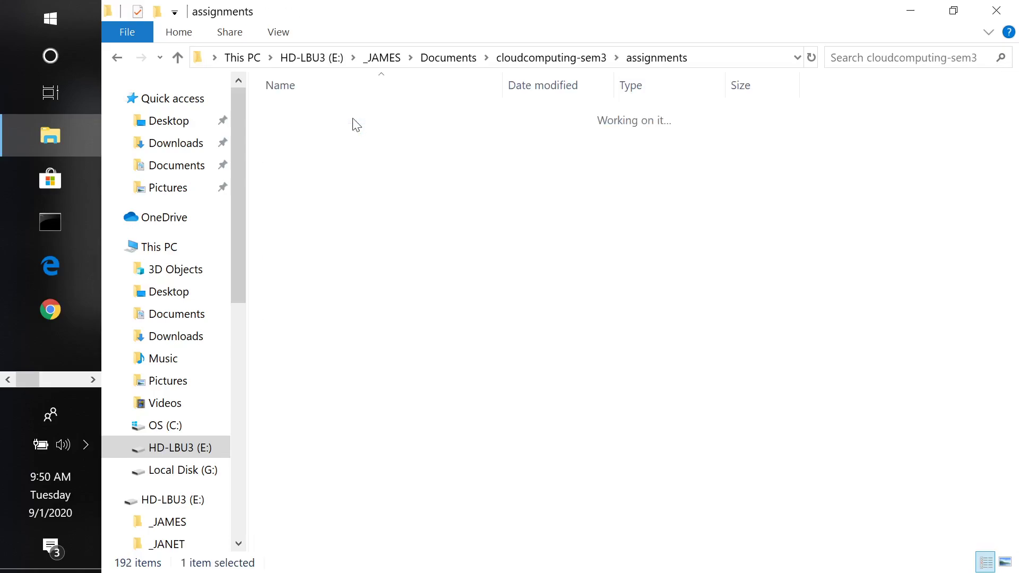
{"action": "double_click", "coordinate": [342, 118]}
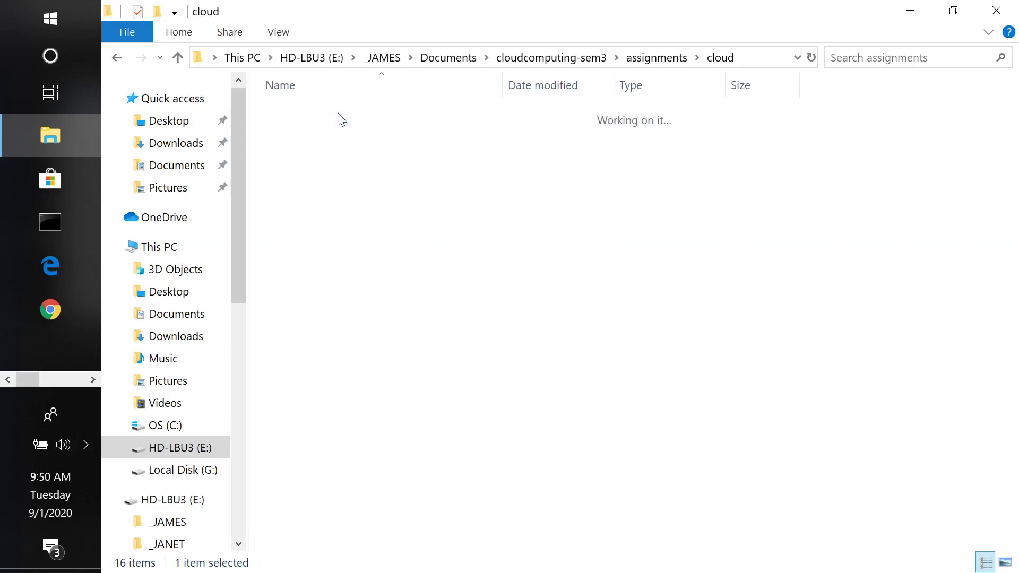
{"action": "left_click", "coordinate": [549, 59]}
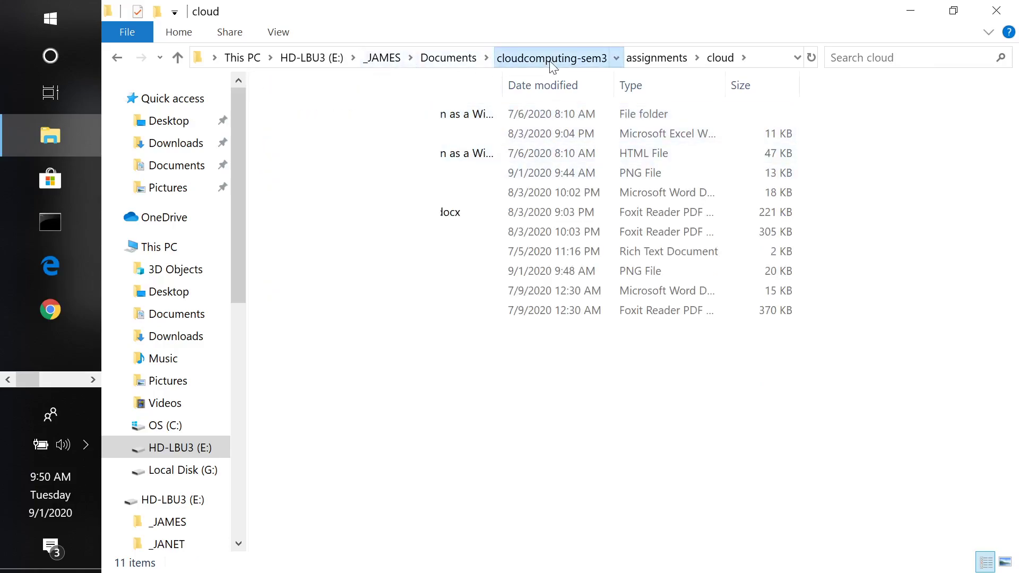
Find and open the presentation 1 SYSTEM LEVEL EMULATION VIRTUALIZATION TECHNIQUES - PART 7 - SEM 3 - MSC 2 in PowerPoint, and dismiss the account confirmation.
{"action": "scroll", "coordinate": [1008, 436], "scroll_direction": "down", "scroll_amount": 7}
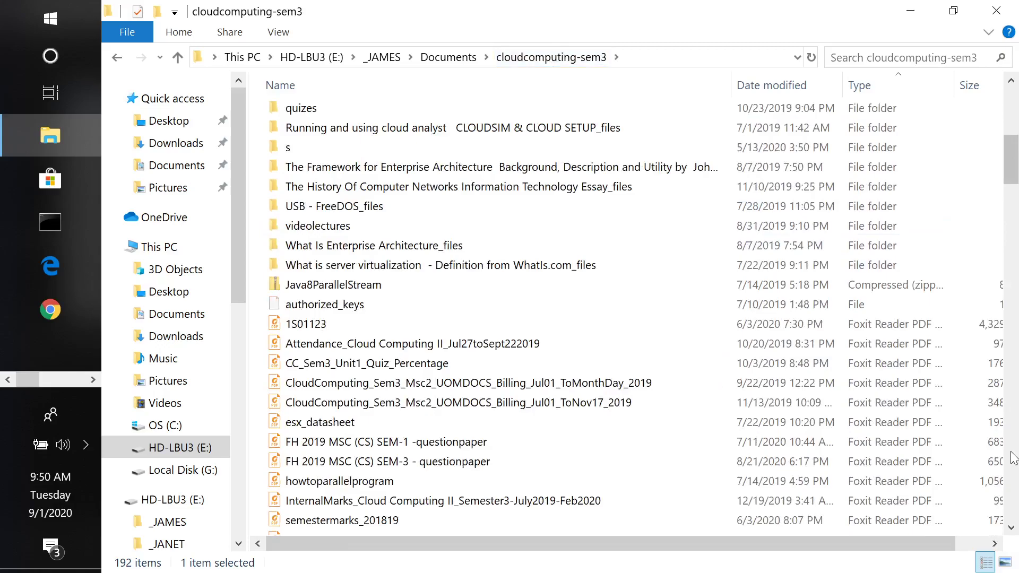
{"action": "scroll", "coordinate": [1014, 457], "scroll_direction": "down", "scroll_amount": 7}
{"action": "scroll", "coordinate": [1014, 458], "scroll_direction": "down", "scroll_amount": 7}
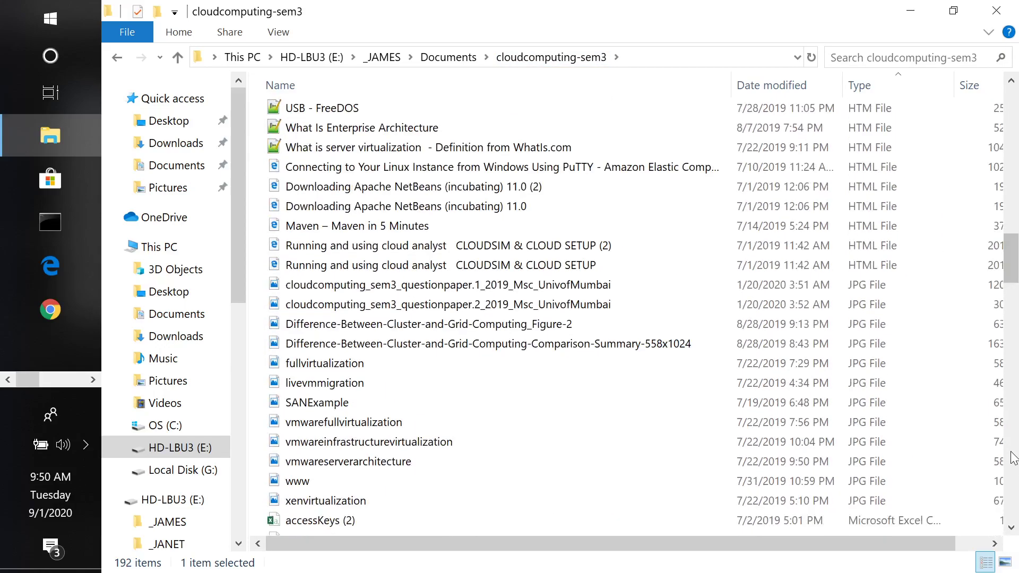
{"action": "scroll", "coordinate": [1014, 457], "scroll_direction": "down", "scroll_amount": 7}
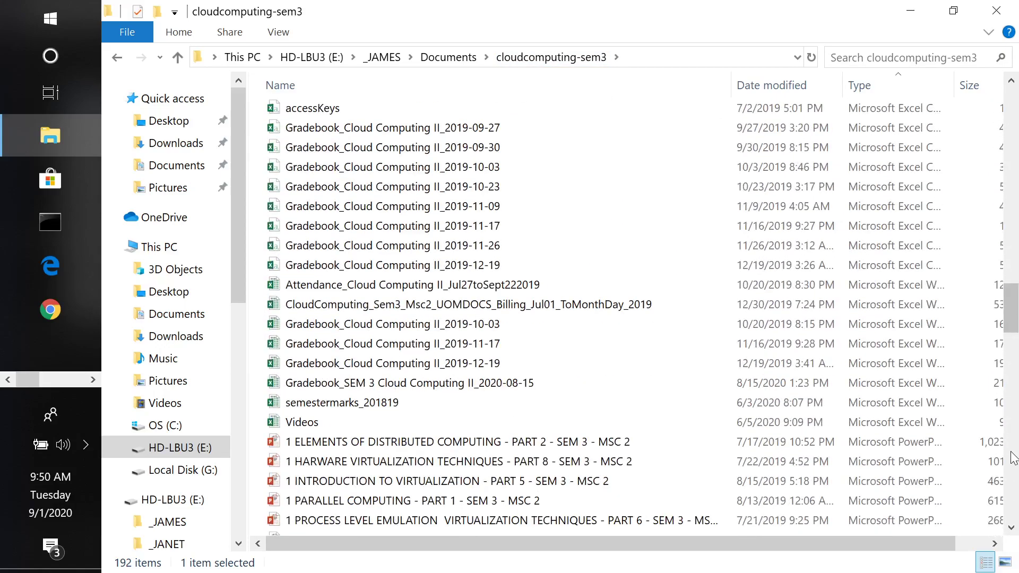
{"action": "scroll", "coordinate": [1014, 458], "scroll_direction": "down", "scroll_amount": 7}
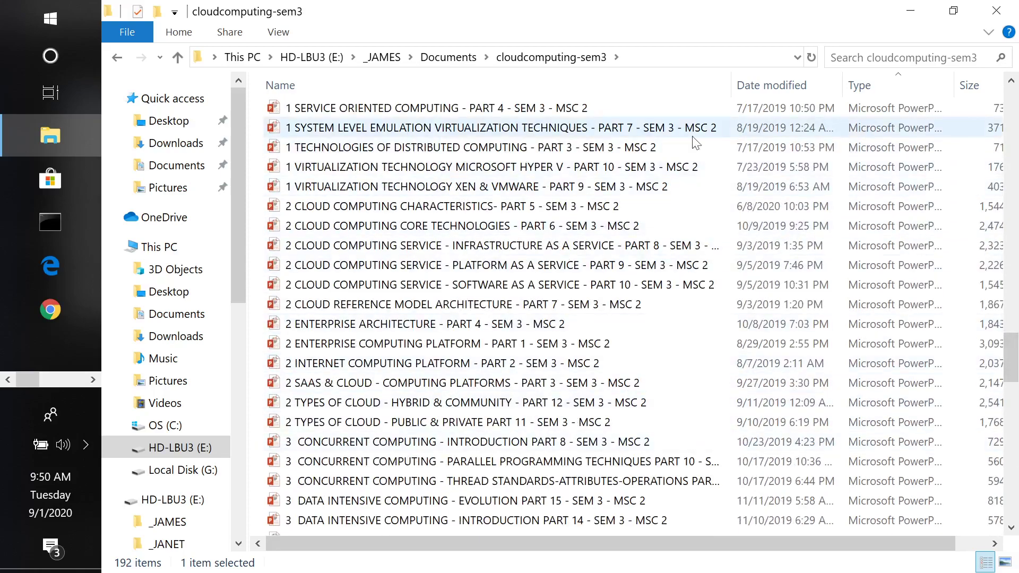
{"action": "left_click", "coordinate": [1012, 80]}
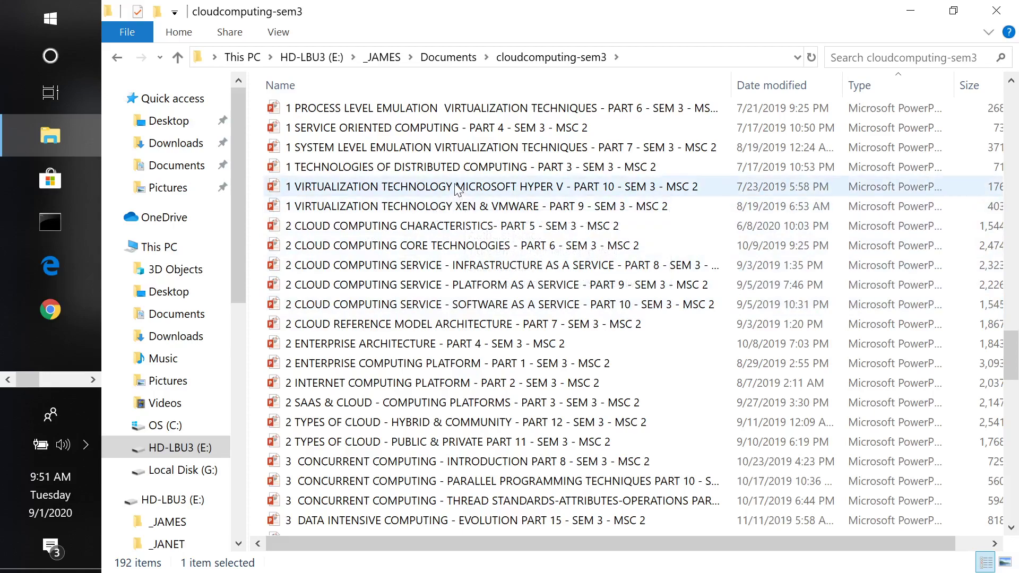
{"action": "left_click", "coordinate": [456, 153]}
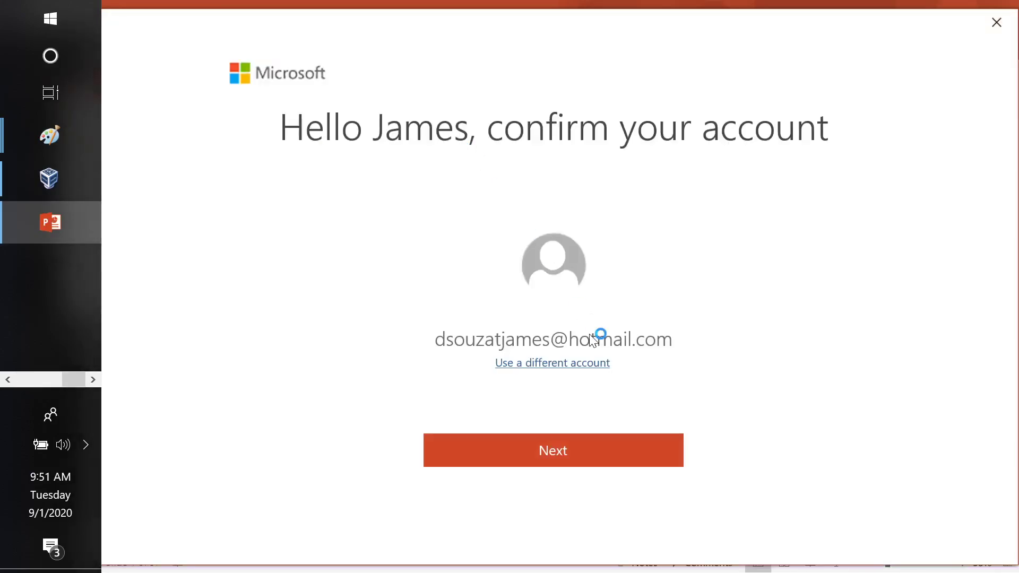
{"action": "left_click", "coordinate": [997, 22]}
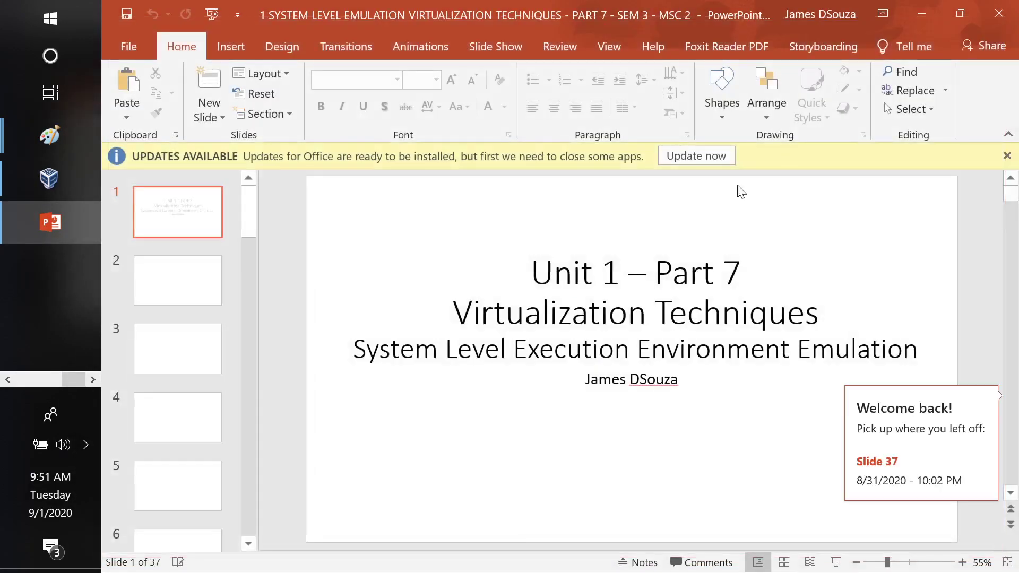
Look through slides 2 to 4 on system level execution environment emulation and the machine reference model.
{"action": "left_click", "coordinate": [189, 288]}
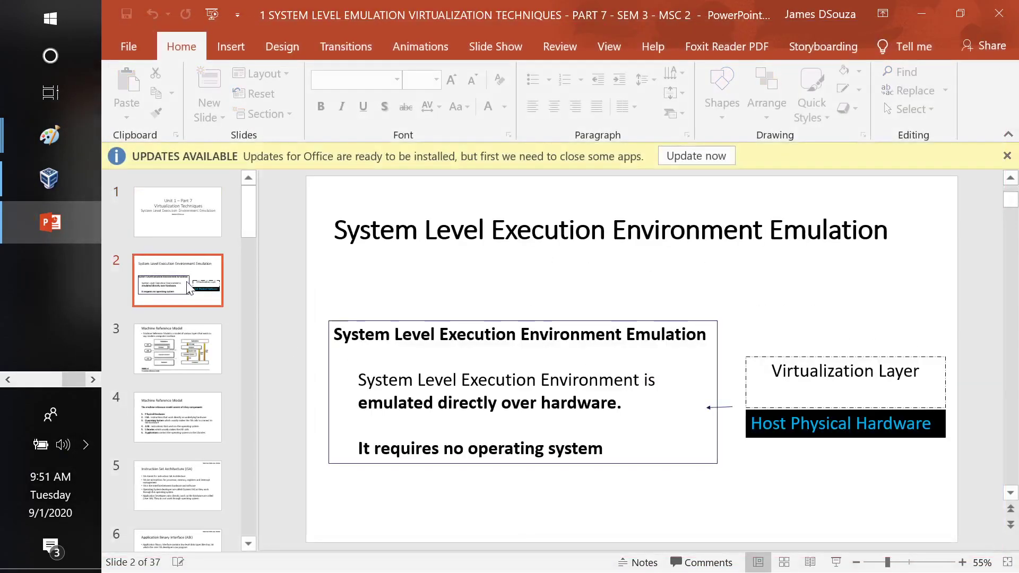
{"action": "left_click", "coordinate": [183, 335]}
{"action": "key", "text": "Down"}
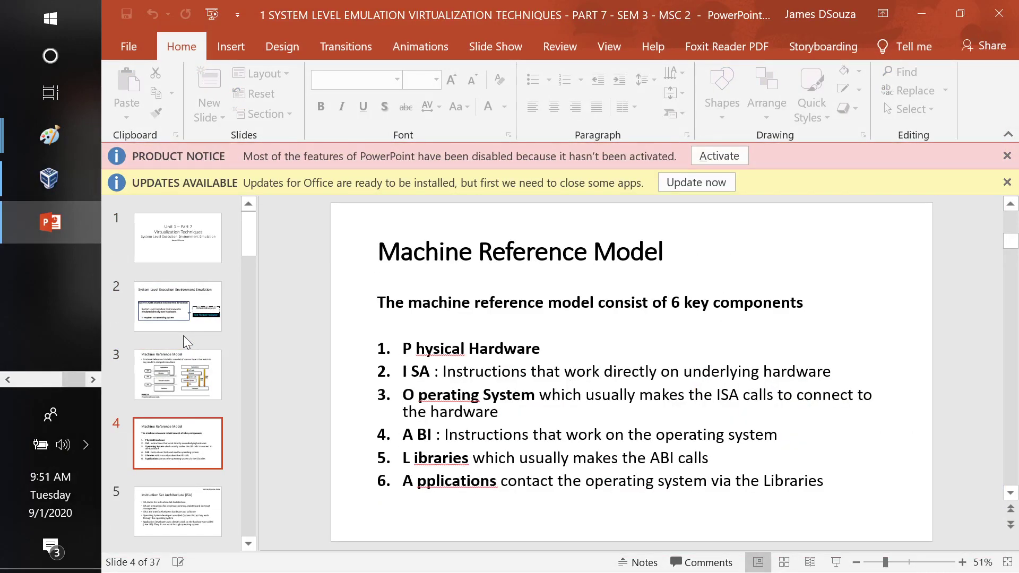
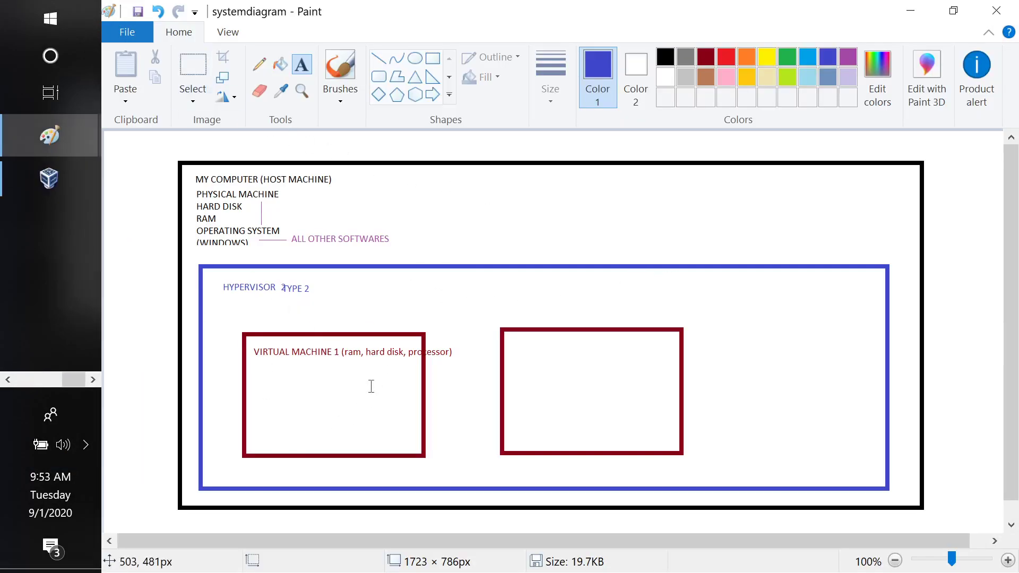
In the Paint drawing, add the dark red text IaaS below the VIRTUAL MACHINE 1 label.
{"action": "left_click", "coordinate": [255, 368]}
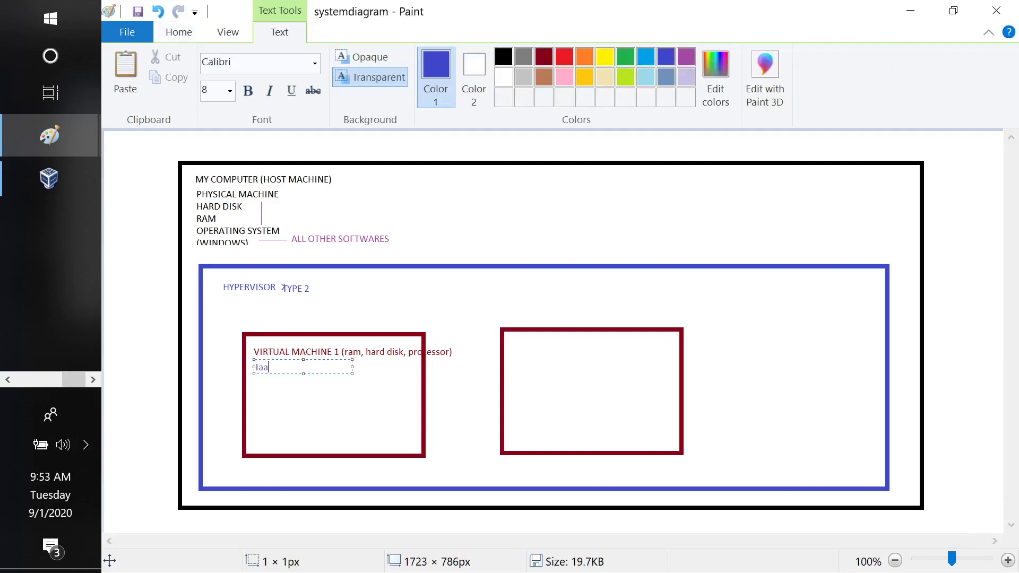
{"action": "double_click", "coordinate": [254, 367]}
{"action": "left_click", "coordinate": [547, 58]}
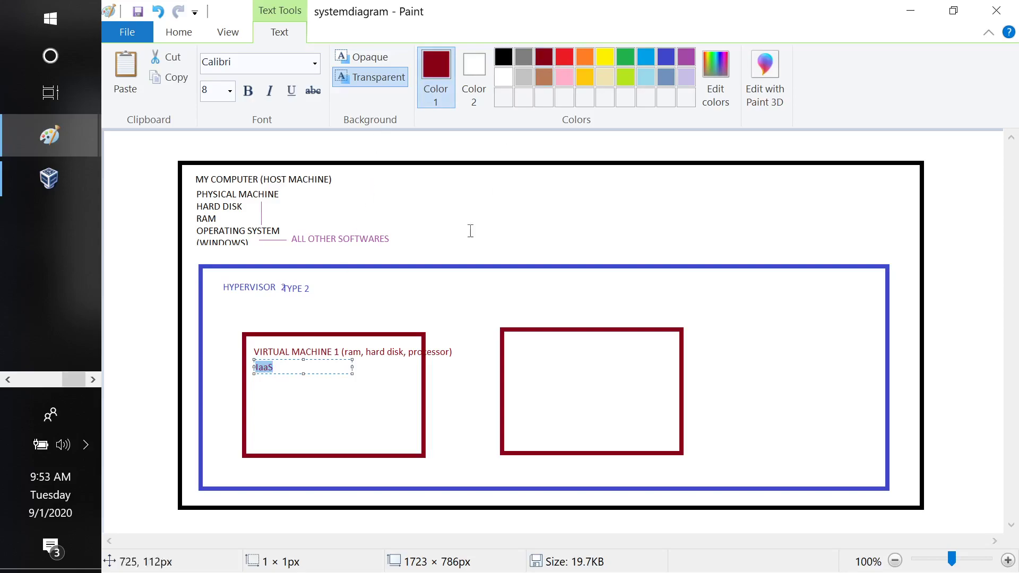
{"action": "left_click", "coordinate": [473, 307]}
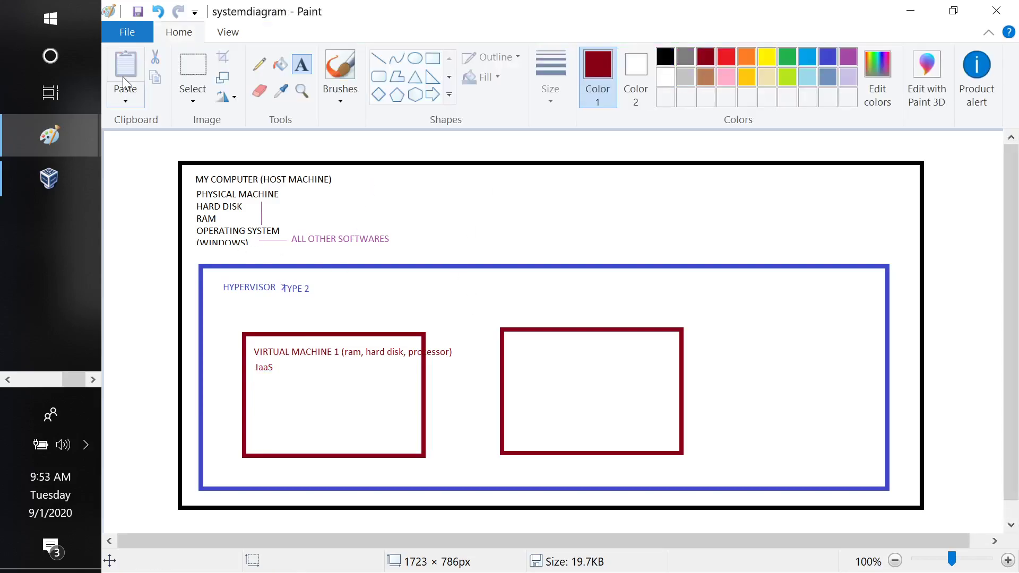
Search the computer for oracle and open Oracle VM VirtualBox.
{"action": "left_click", "coordinate": [61, 54]}
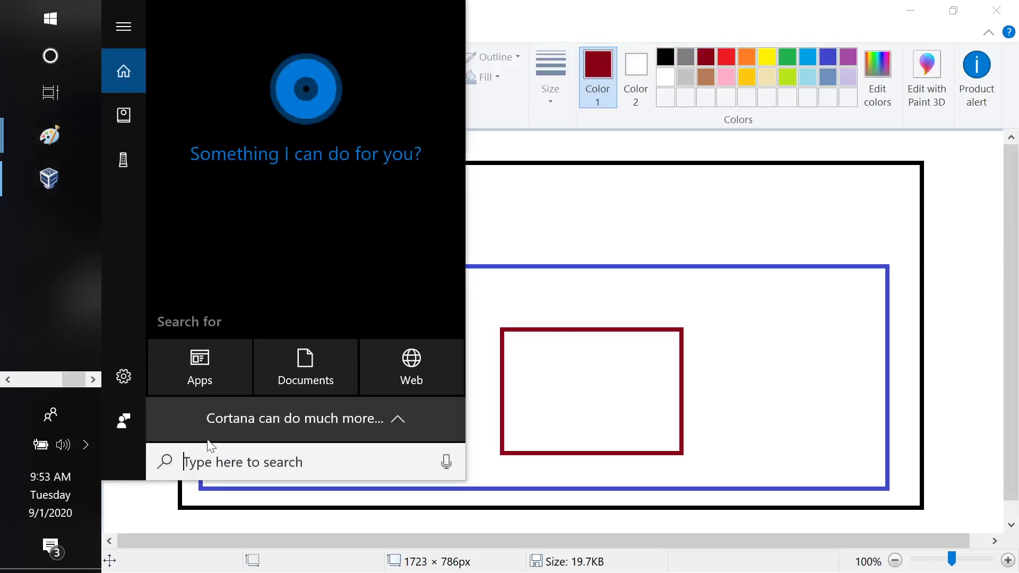
{"action": "type", "text": "oracle"}
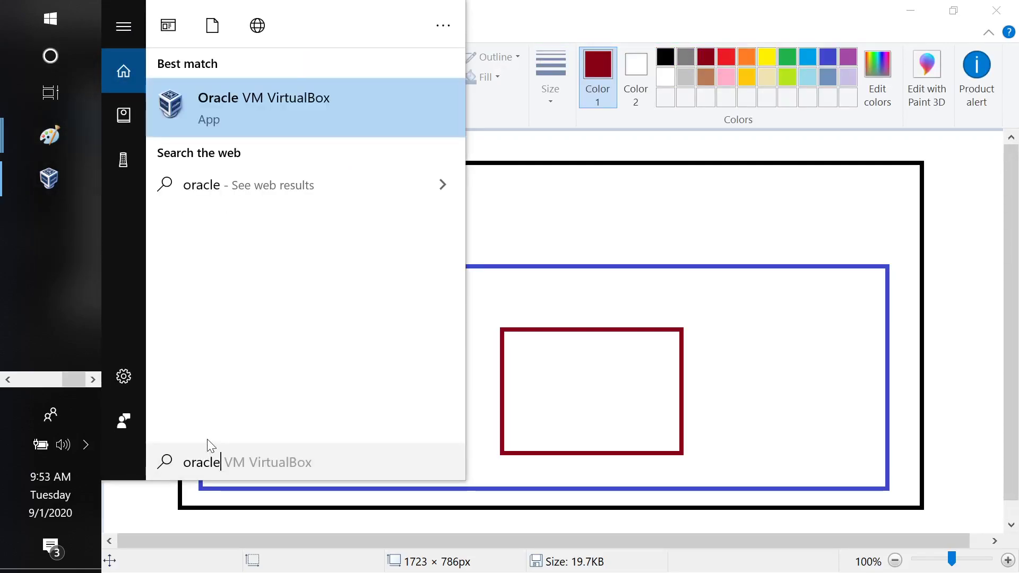
{"action": "left_click", "coordinate": [330, 98]}
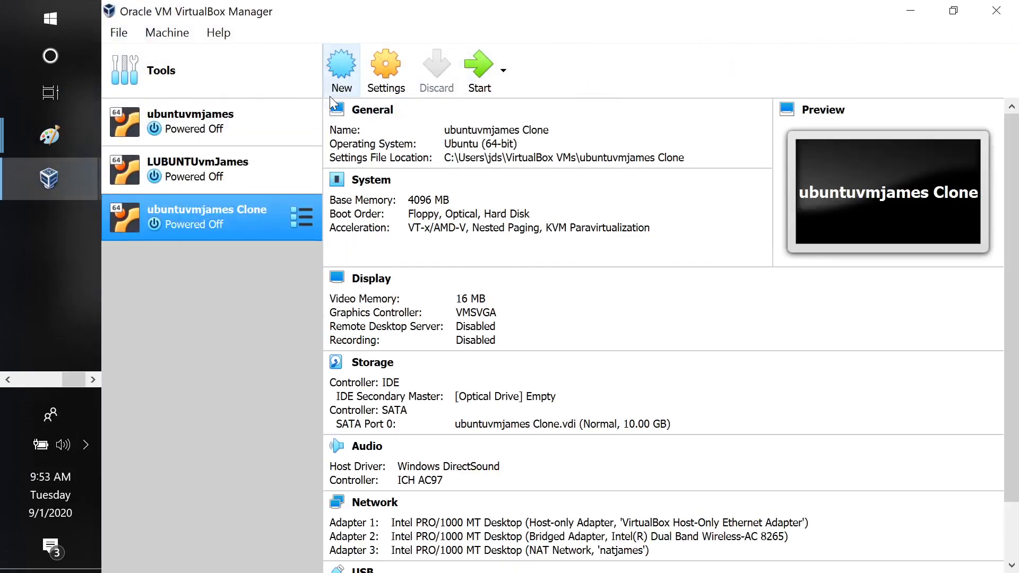
Start a new virtual machine named ubuntu with type Linux and version Ubuntu (64-bit), accepting the 1024 MB memory size.
{"action": "left_click", "coordinate": [119, 32]}
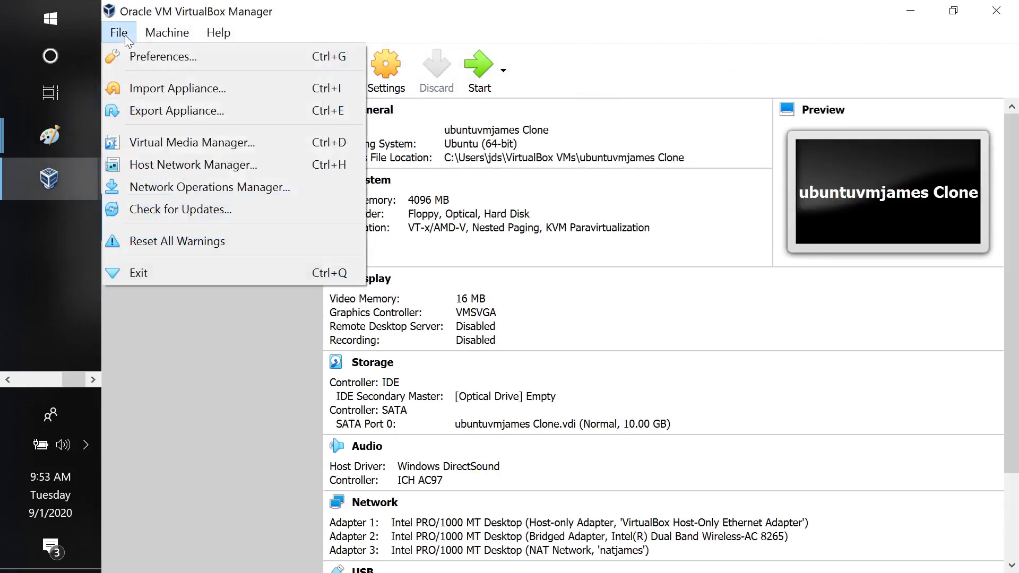
{"action": "mouse_move", "coordinate": [172, 34]}
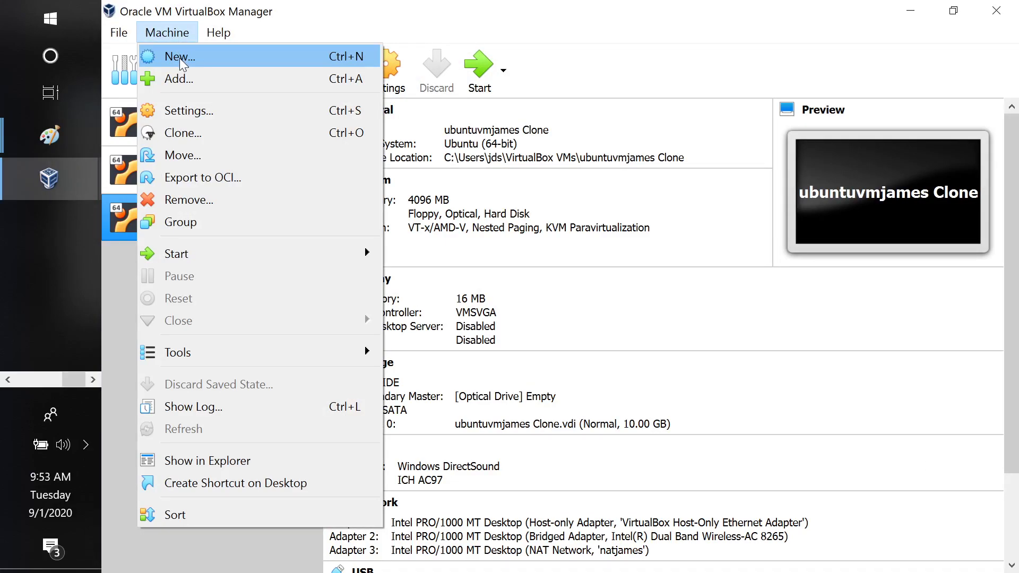
{"action": "left_click", "coordinate": [180, 58]}
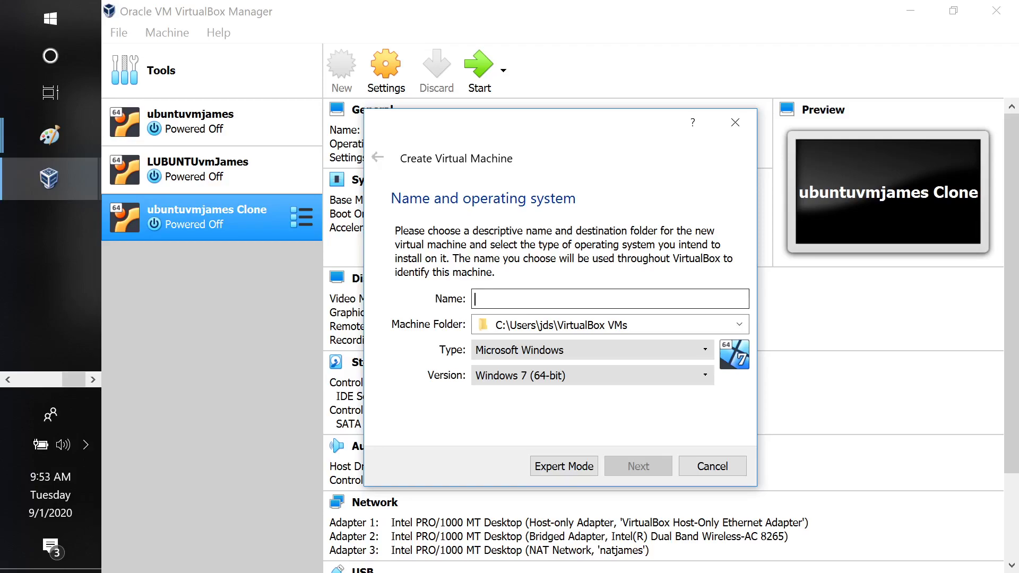
{"action": "type", "text": "ubun"}
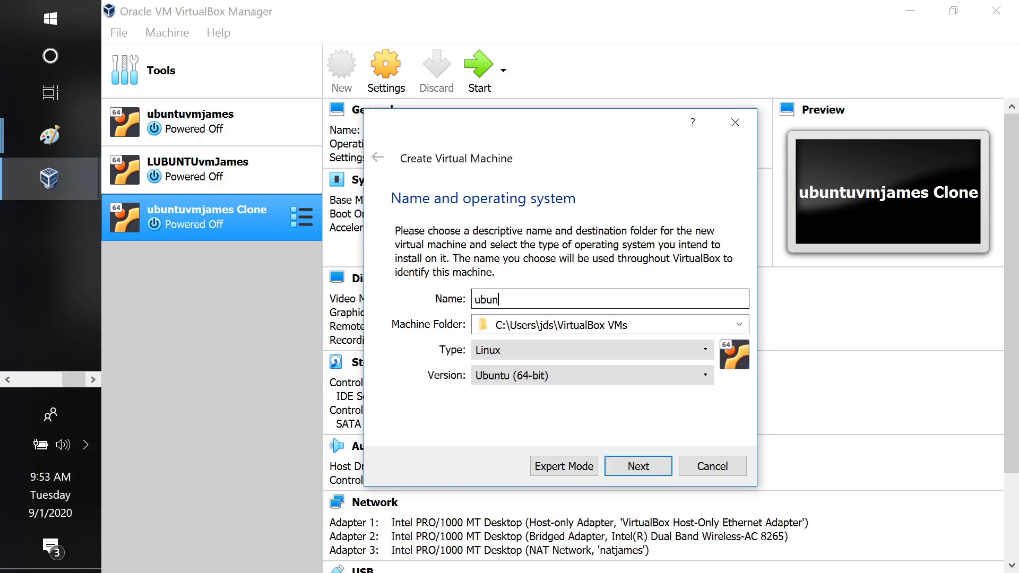
{"action": "type", "text": "tu"}
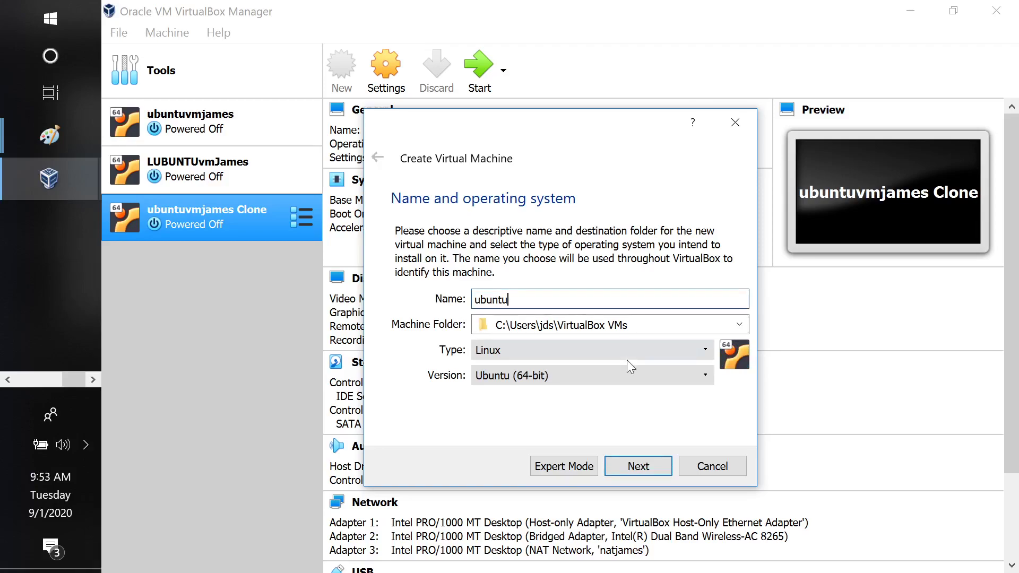
{"action": "left_click", "coordinate": [639, 467]}
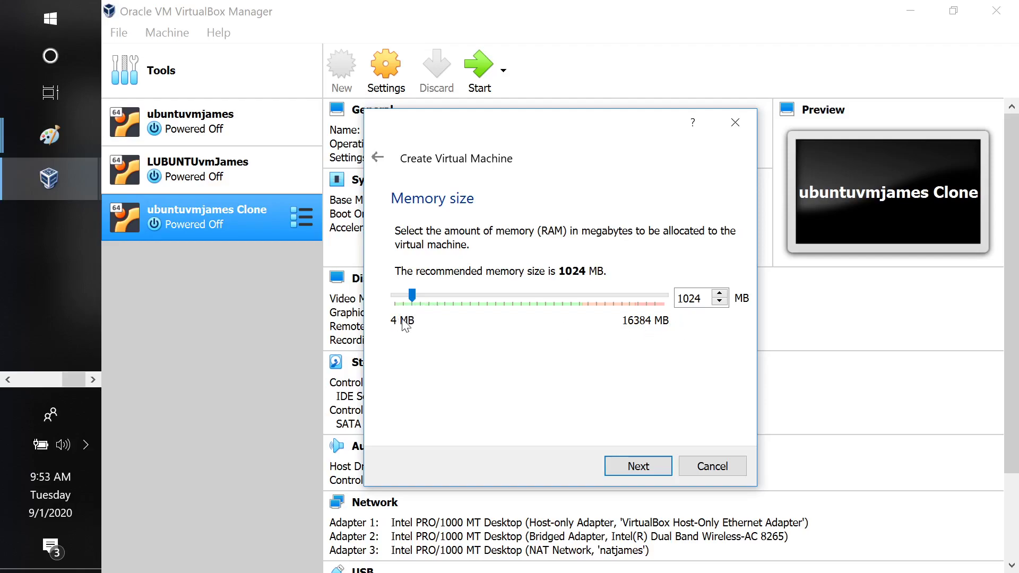
{"action": "left_click", "coordinate": [658, 467]}
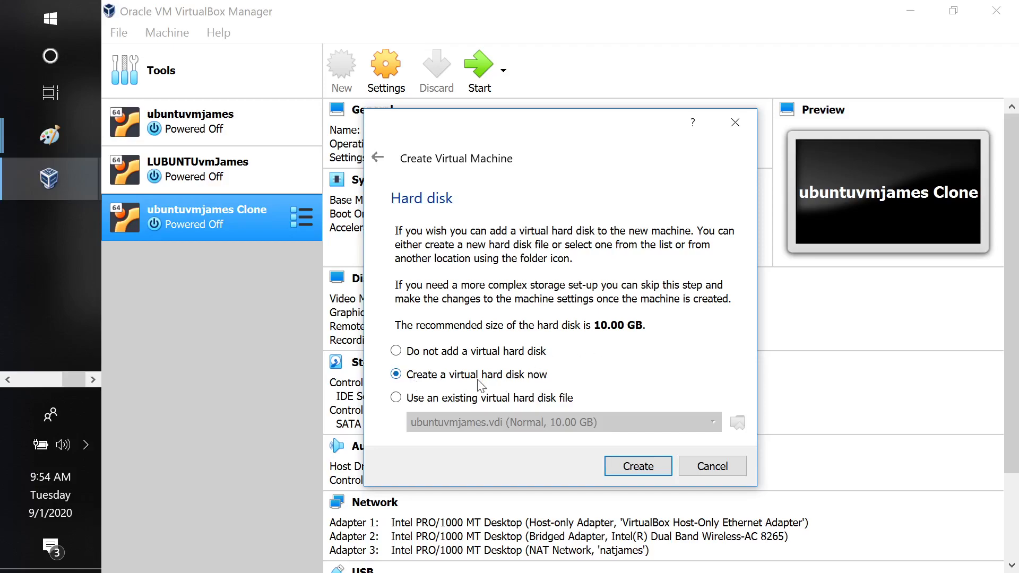
Create the ubuntu machine with a new dynamically allocated VDI hard disk of 10.00 GB in the default location.
{"action": "left_click", "coordinate": [636, 471]}
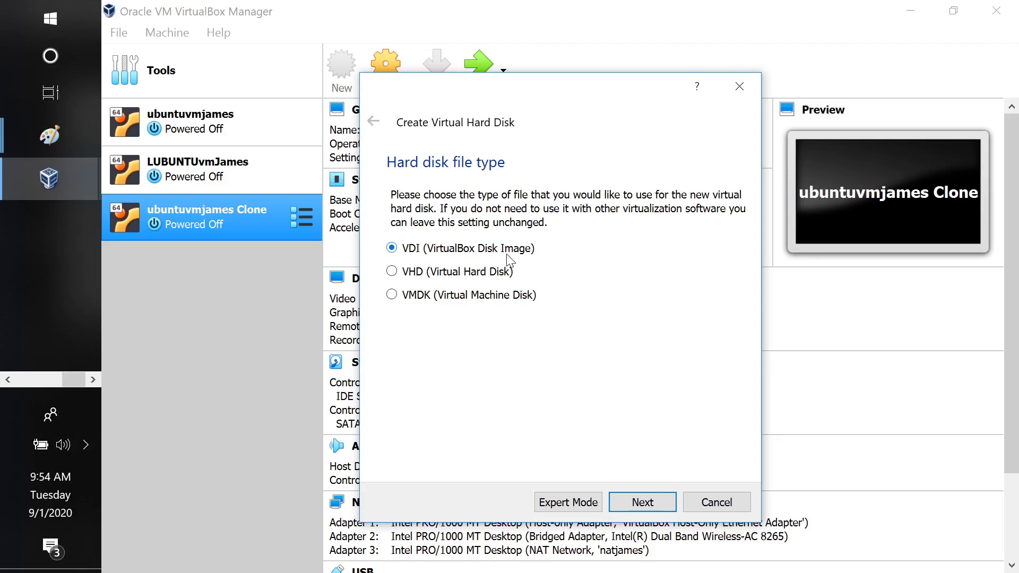
{"action": "left_click", "coordinate": [640, 503]}
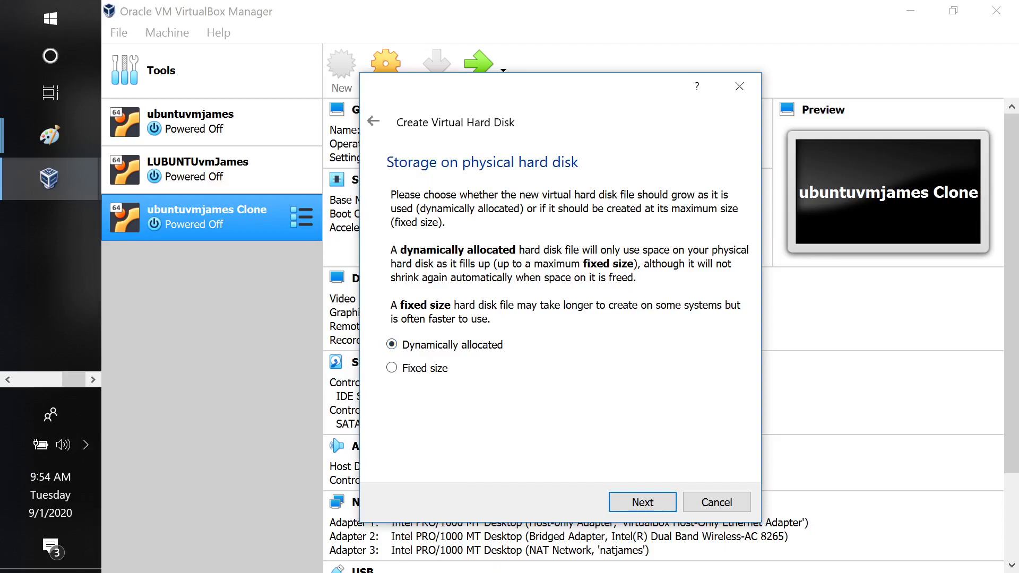
{"action": "left_click", "coordinate": [643, 504]}
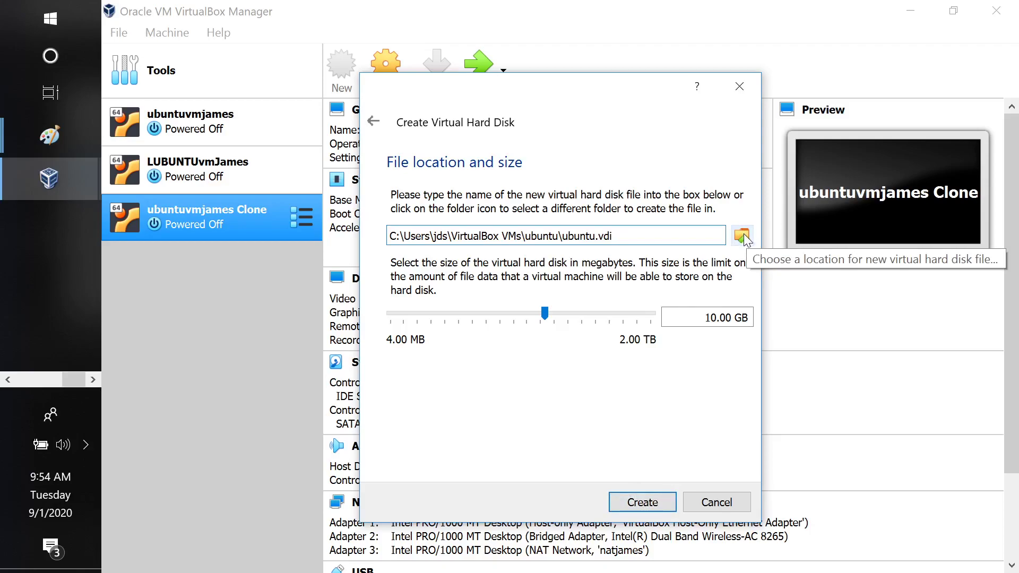
{"action": "left_click", "coordinate": [633, 502]}
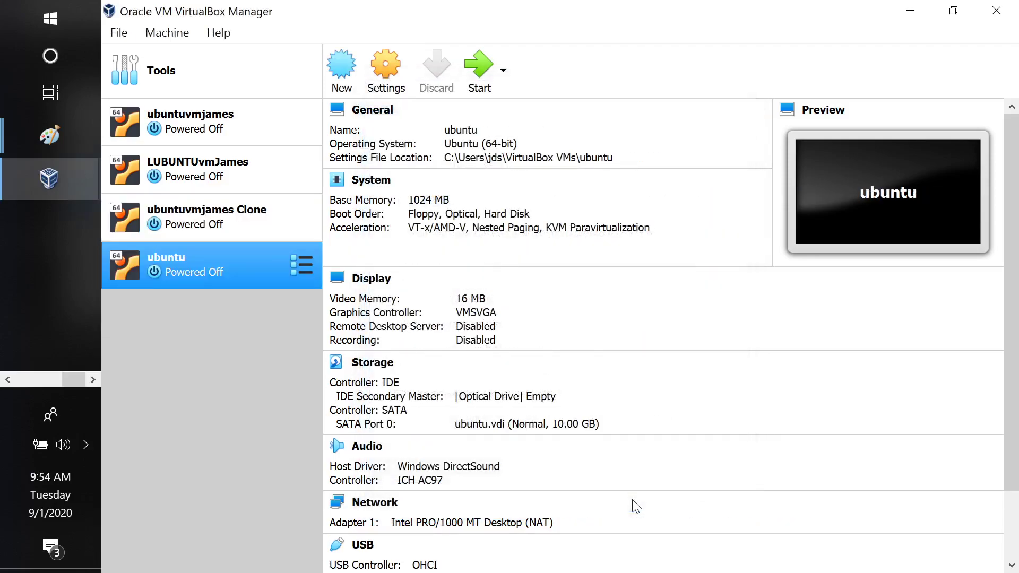
Switch to File Explorer and open the pers\software folder on drive HD-LBU3 (E:).
{"action": "right_click", "coordinate": [229, 259]}
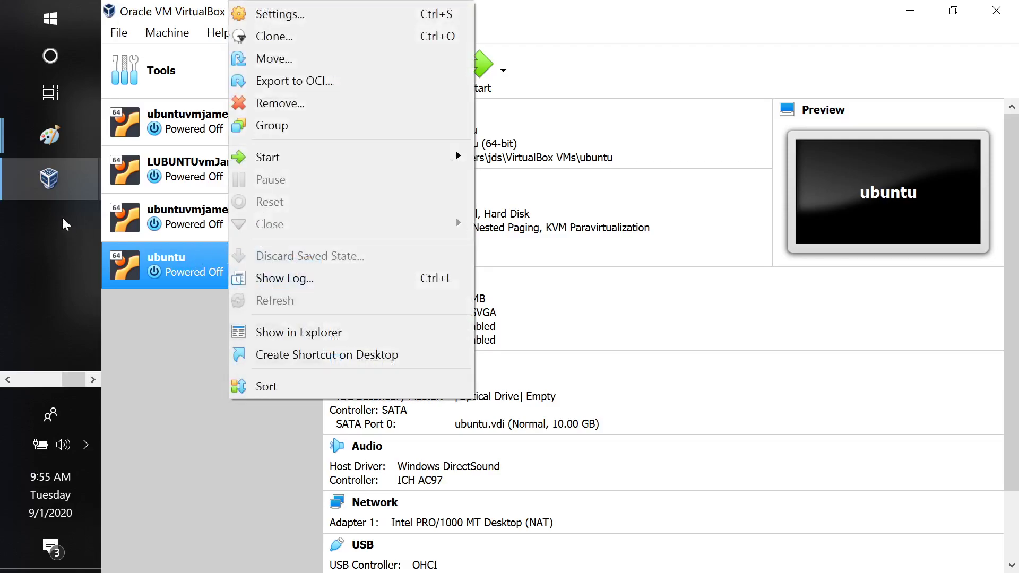
{"action": "left_click", "coordinate": [25, 379]}
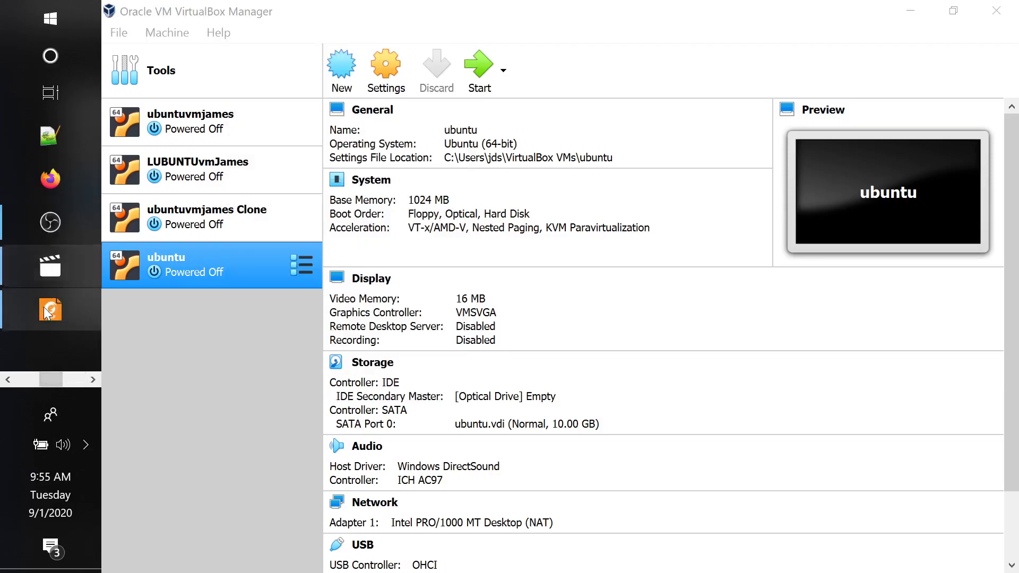
{"action": "left_click", "coordinate": [29, 379]}
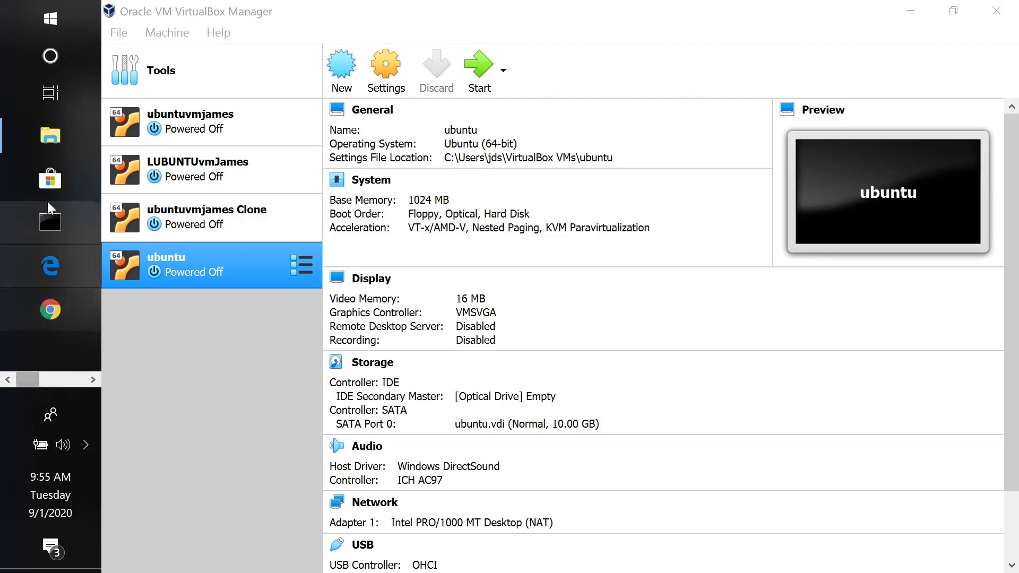
{"action": "left_click", "coordinate": [51, 139]}
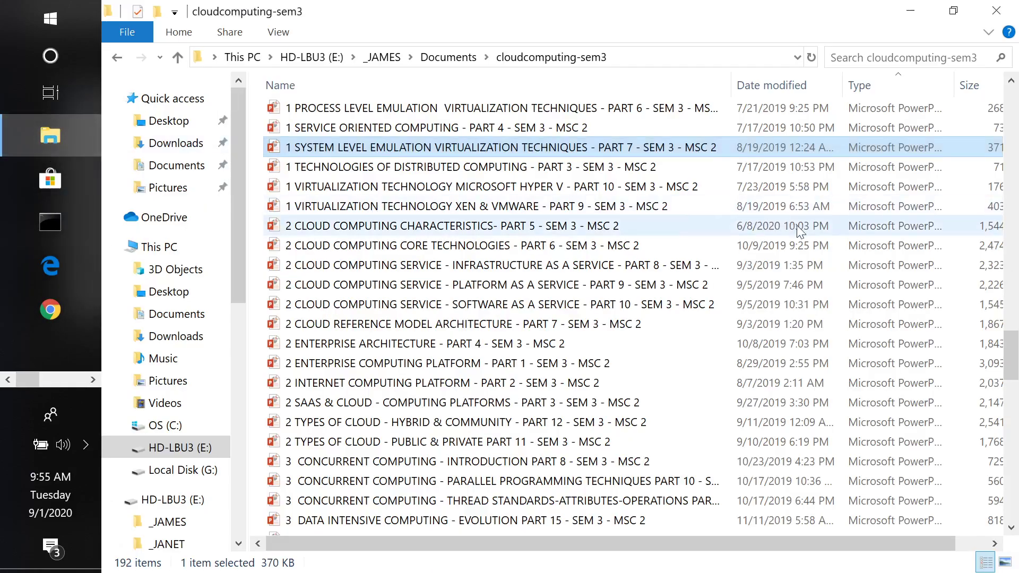
{"action": "left_click", "coordinate": [635, 58]}
{"action": "left_click", "coordinate": [436, 58]}
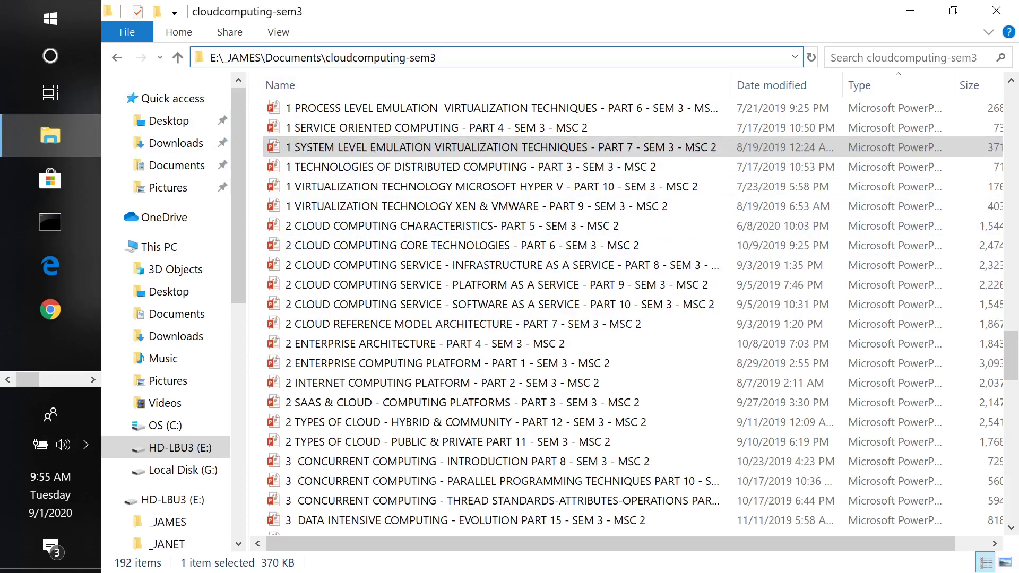
{"action": "left_click_drag", "start_coordinate": [437, 58], "coordinate": [265, 57]}
{"action": "type", "text": "pers"}
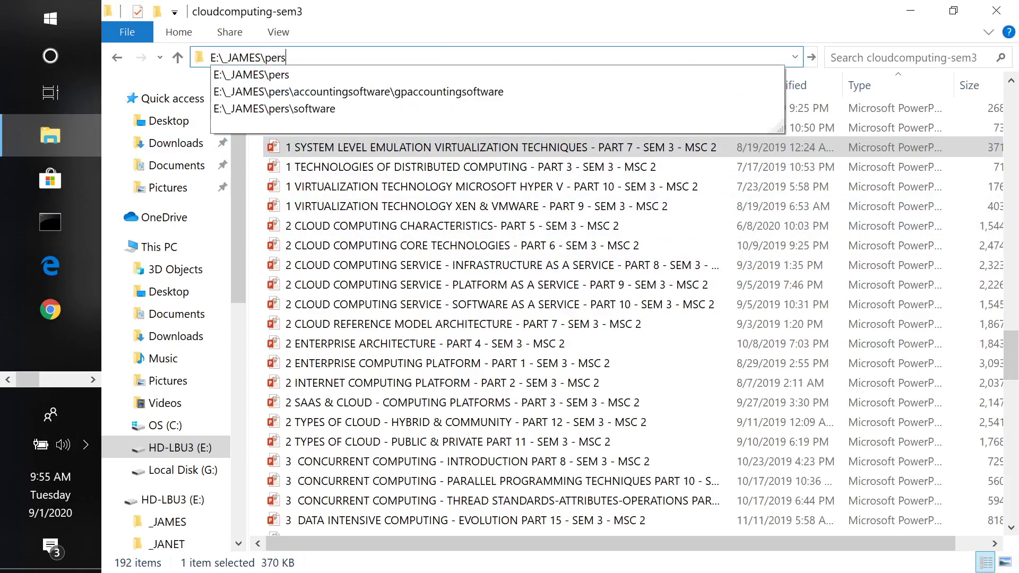
{"action": "key", "text": "BackSpace"}
{"action": "key", "text": "BackSpace"}
{"action": "key", "text": "BackSpace"}
{"action": "type", "text": "pers\\software"}
{"action": "key", "text": "Return"}
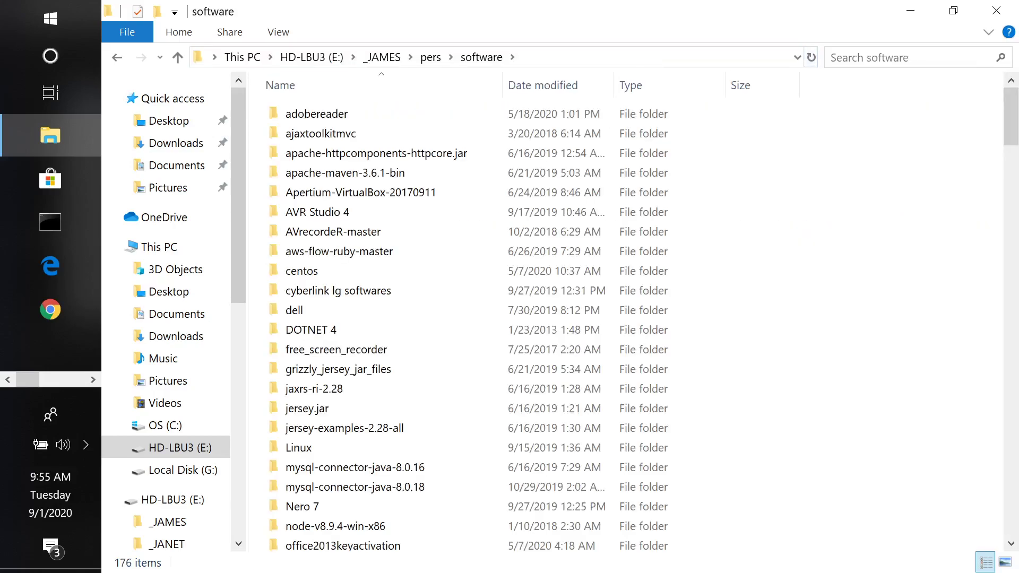
Search the software folder for *.iso, clear the search, and run the same search again.
{"action": "key", "text": "ctrl+f"}
{"action": "type", "text": "*.iso"}
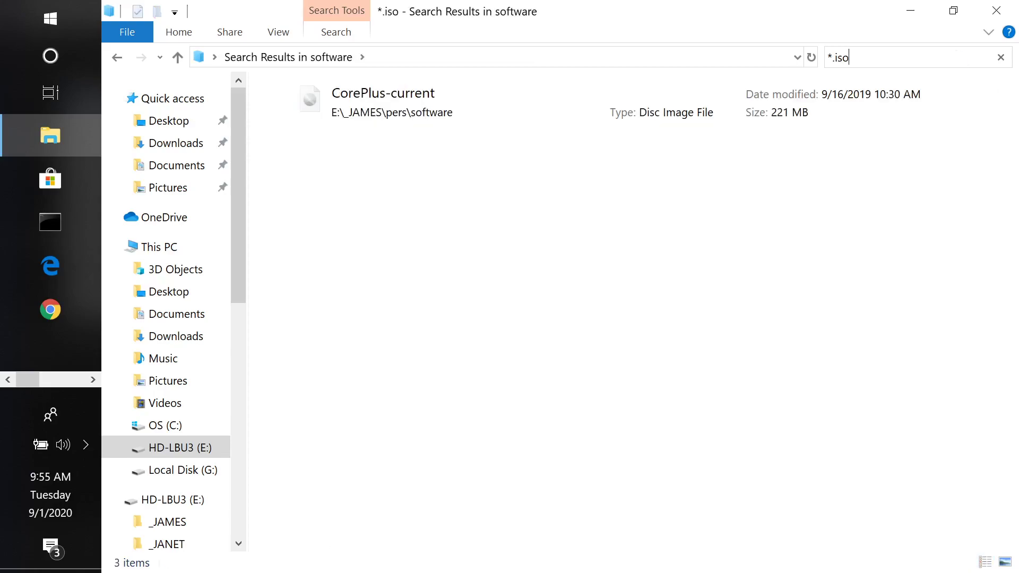
{"action": "key", "text": "Return"}
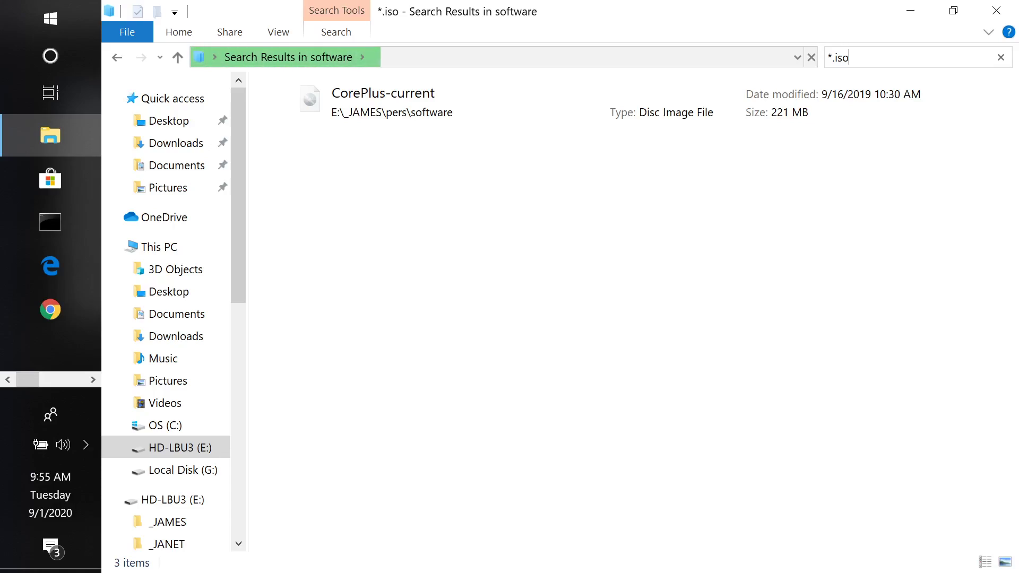
{"action": "key", "text": "BackSpace"}
{"action": "key", "text": "BackSpace"}
{"action": "key", "text": "BackSpace"}
{"action": "key", "text": "BackSpace"}
{"action": "key", "text": "BackSpace"}
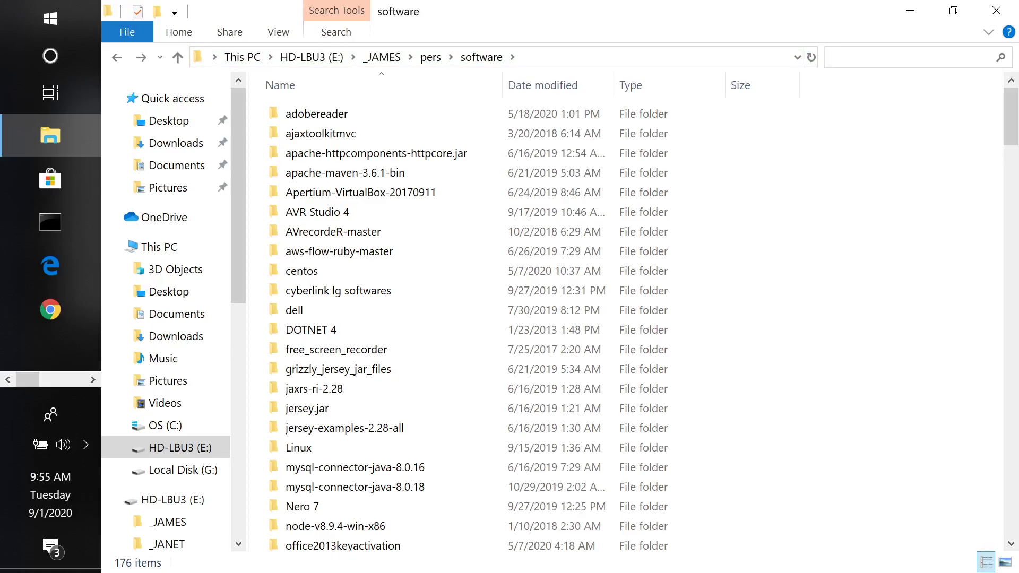
{"action": "type", "text": "*.iso"}
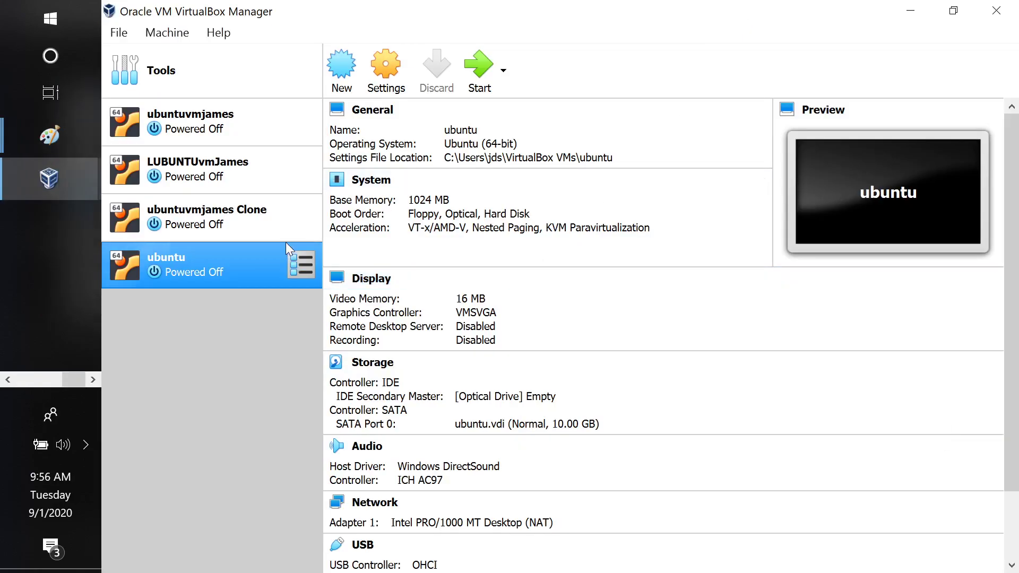
In VirtualBox, remove the ubuntu virtual machine from the machine list without deleting its files.
{"action": "right_click", "coordinate": [242, 270]}
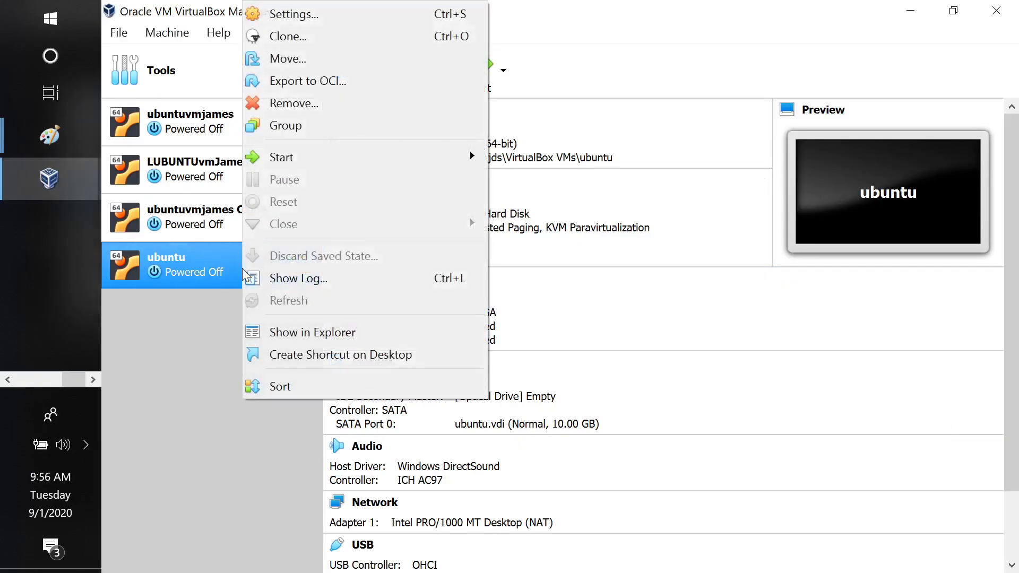
{"action": "left_click", "coordinate": [354, 103]}
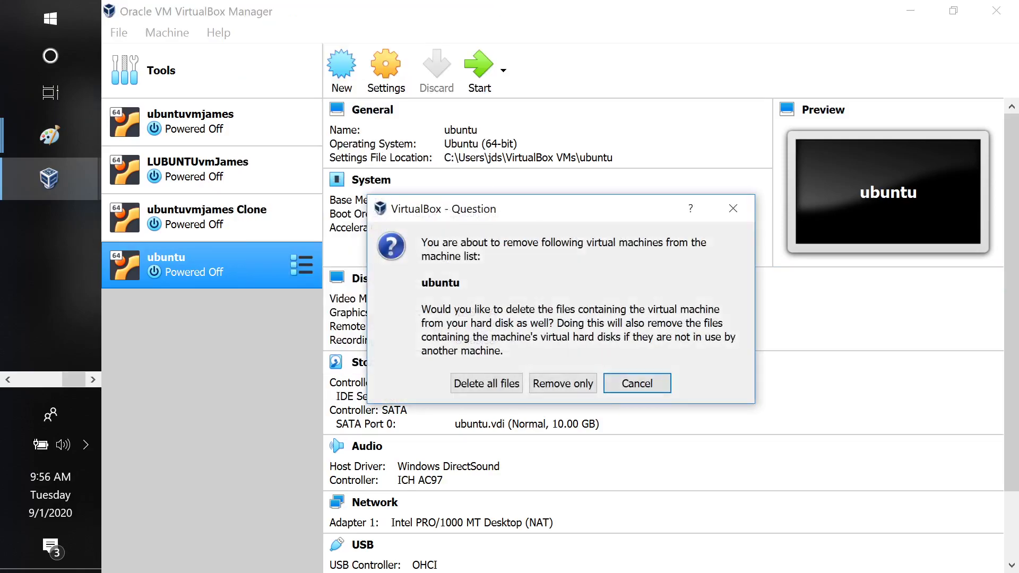
{"action": "left_click", "coordinate": [555, 386]}
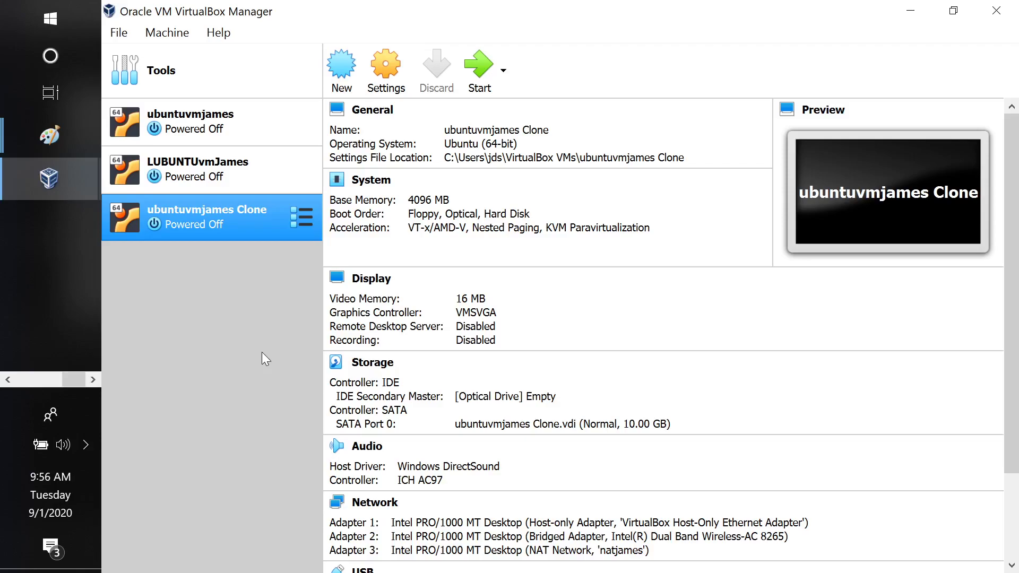
Start a new virtual machine named myubuntu2 with type Linux and version Ubuntu (64-bit), accepting the default memory size.
{"action": "left_click", "coordinate": [119, 33]}
{"action": "mouse_move", "coordinate": [167, 32]}
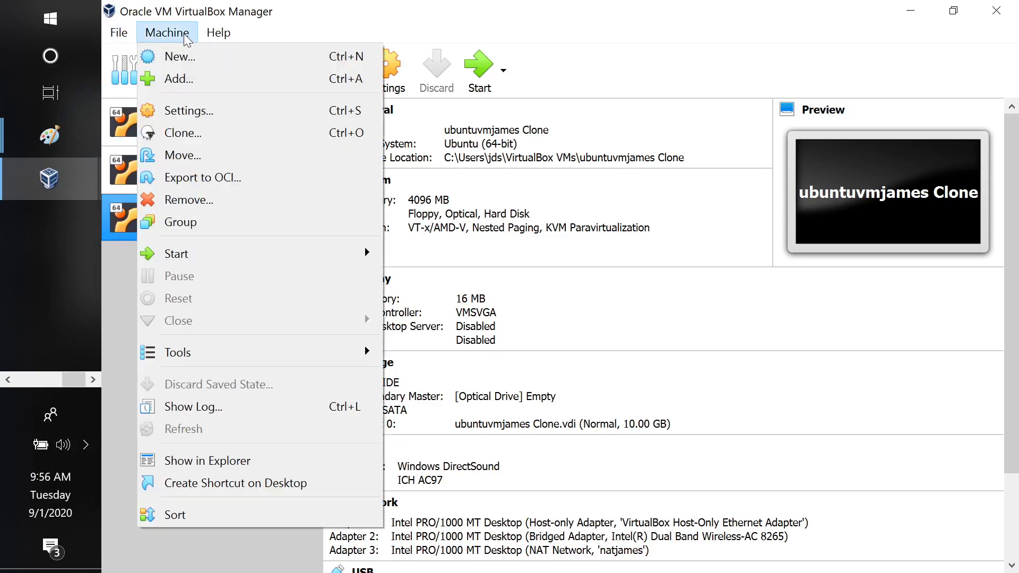
{"action": "left_click", "coordinate": [188, 56]}
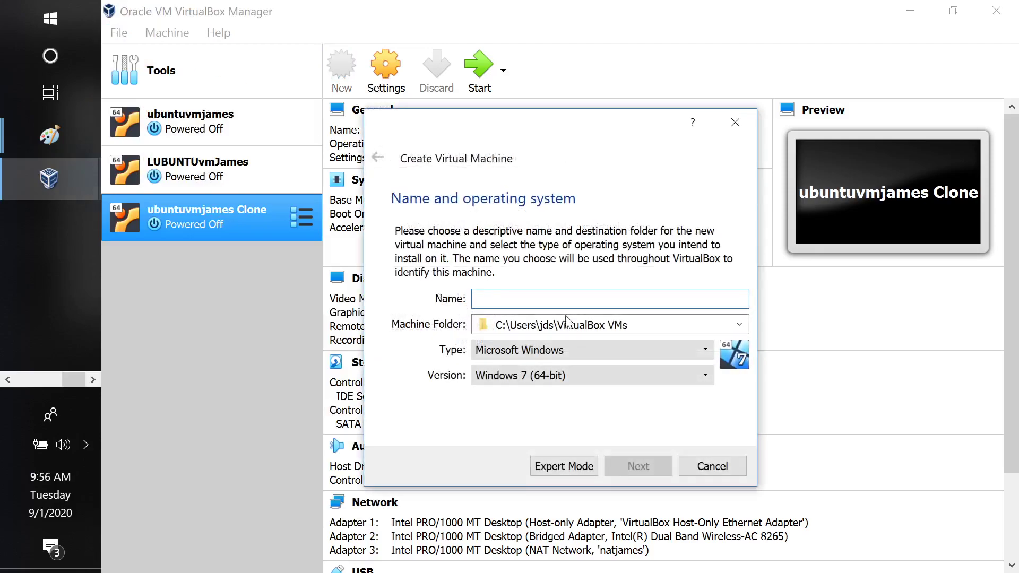
{"action": "type", "text": "ubnt"}
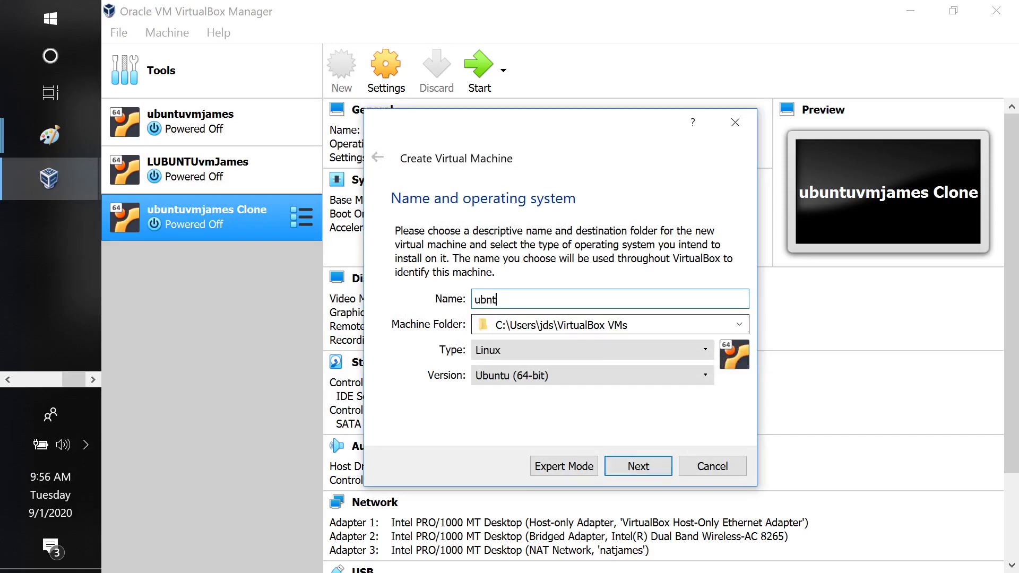
{"action": "key", "text": "BackSpace"}
{"action": "type", "text": "my"}
{"action": "key", "text": "BackSpace"}
{"action": "key", "text": "BackSpace"}
{"action": "type", "text": "tu2"}
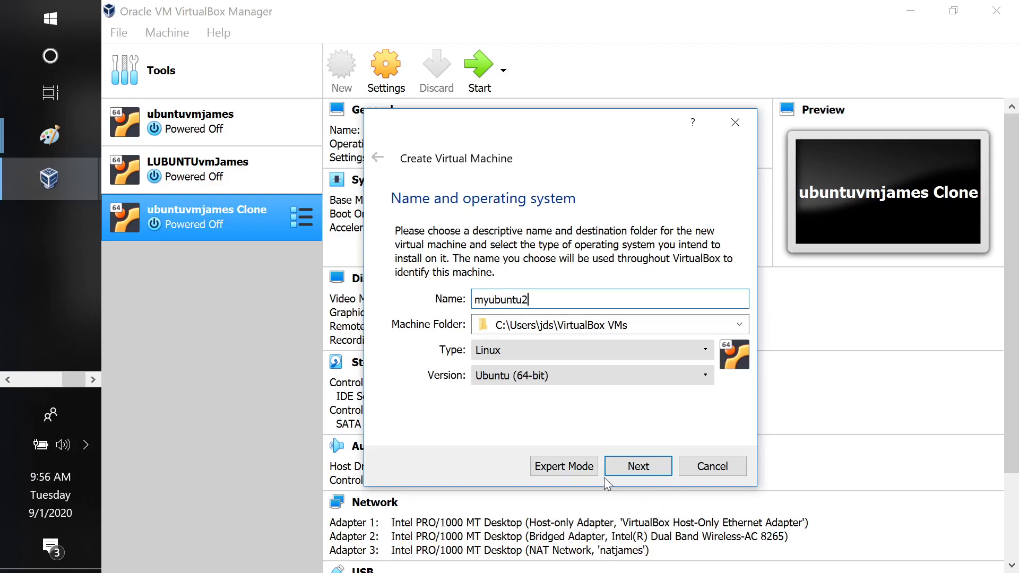
{"action": "left_click", "coordinate": [642, 469]}
{"action": "left_click", "coordinate": [639, 467]}
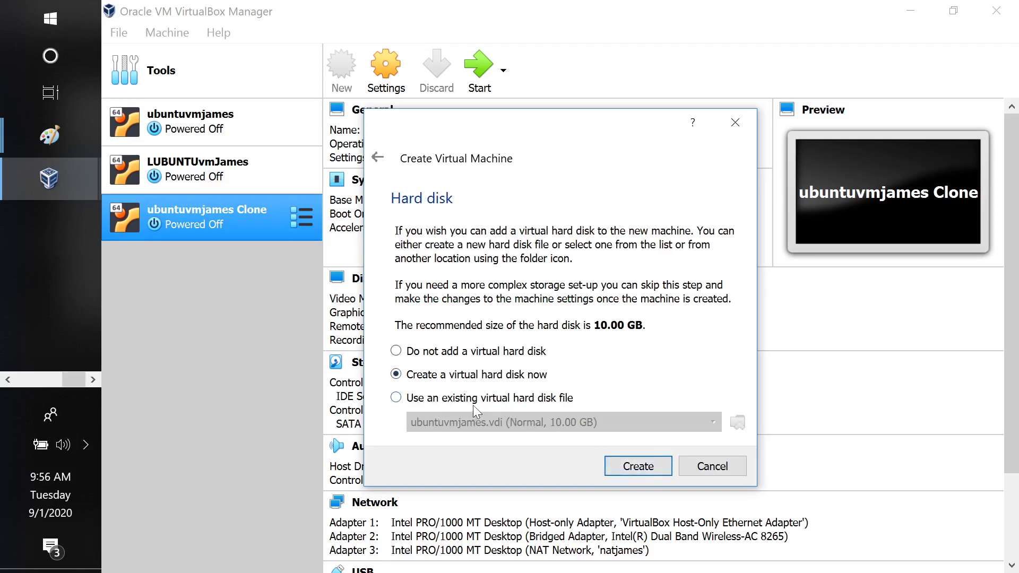
{"action": "left_click", "coordinate": [556, 400]}
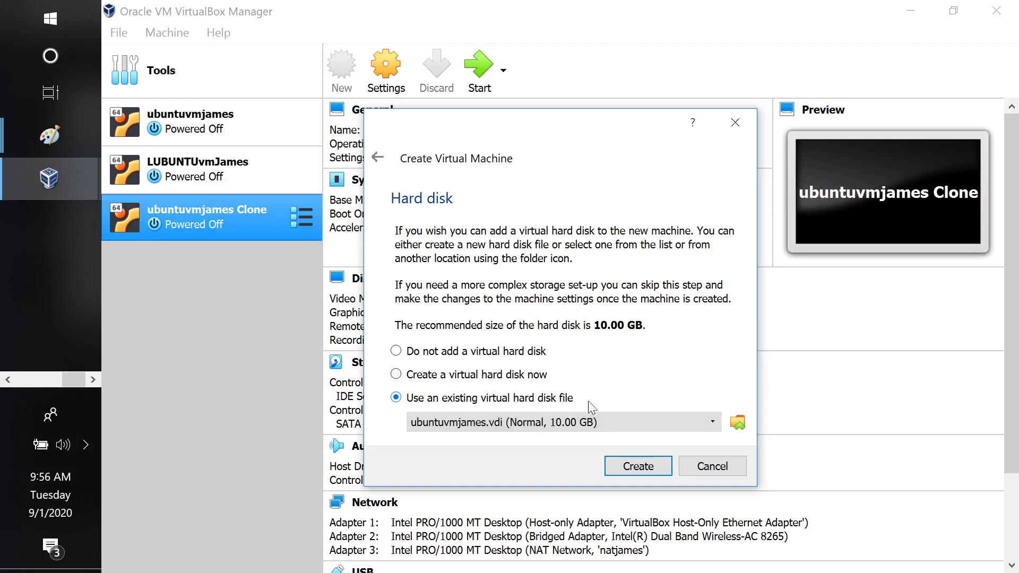
{"action": "left_click", "coordinate": [739, 423]}
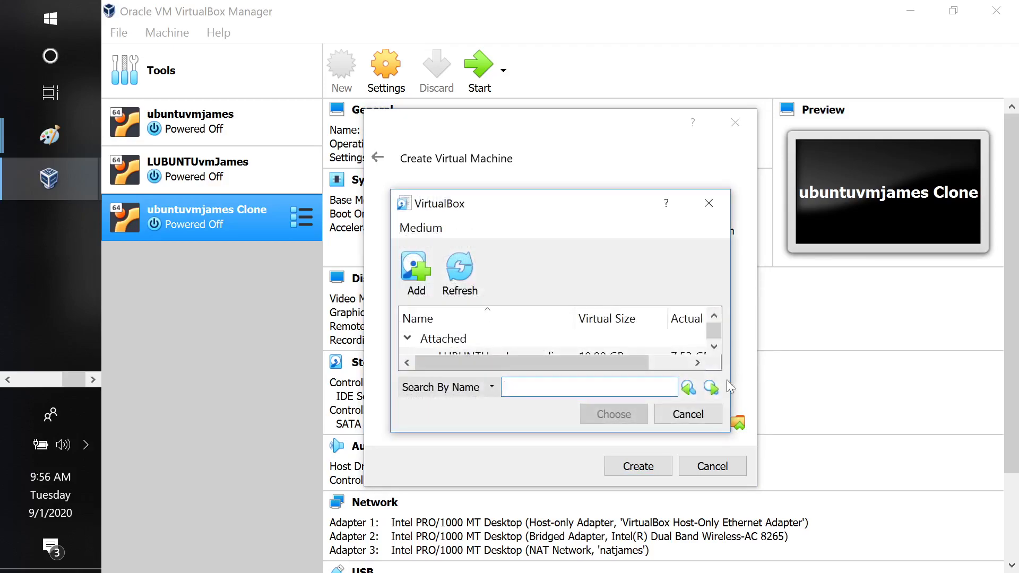
{"action": "left_click", "coordinate": [688, 414]}
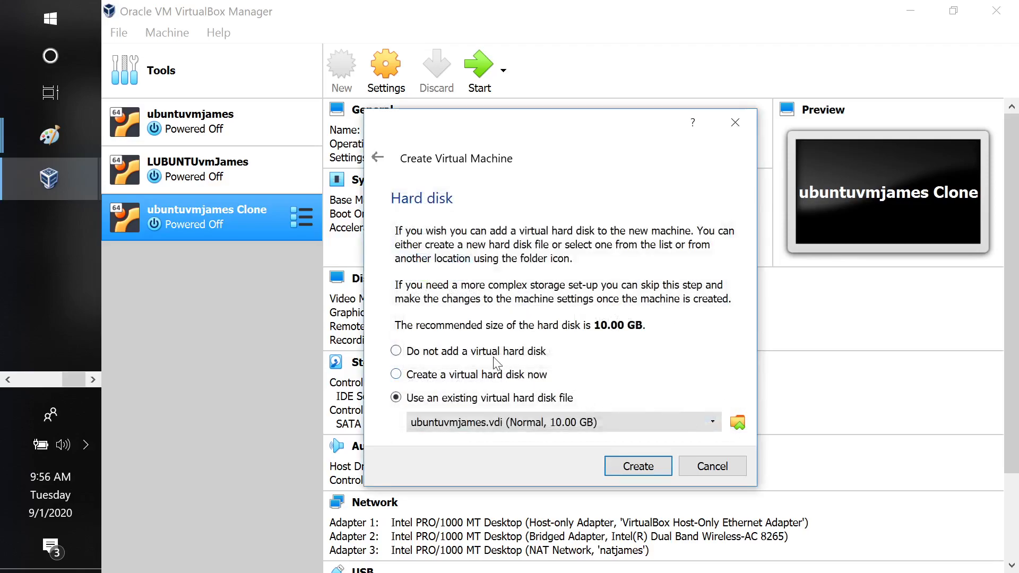
Create a new dynamically allocated 10.00 GB VDI hard disk for myubuntu2, keeping the default file location.
{"action": "left_click", "coordinate": [519, 376]}
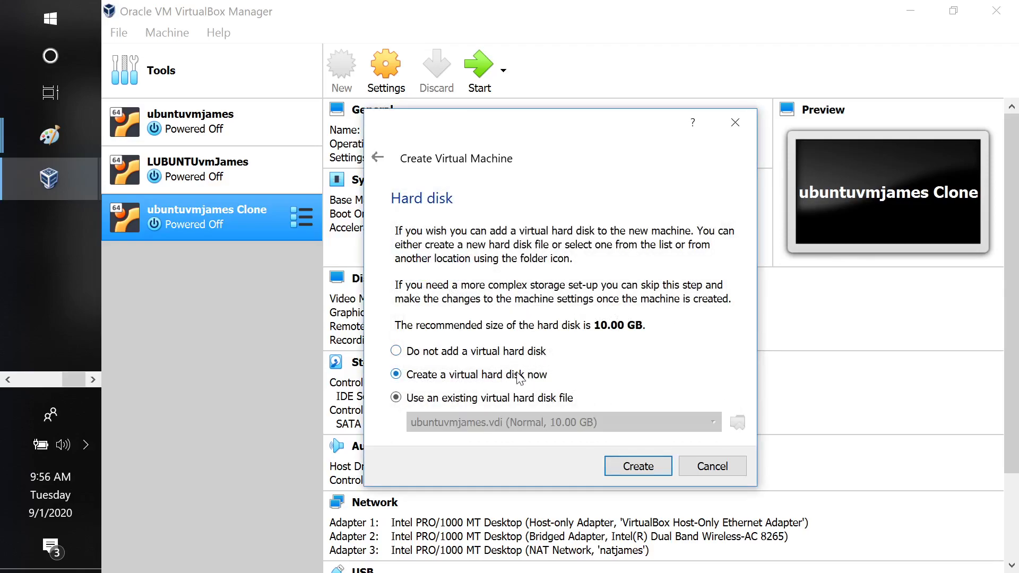
{"action": "left_click", "coordinate": [641, 468]}
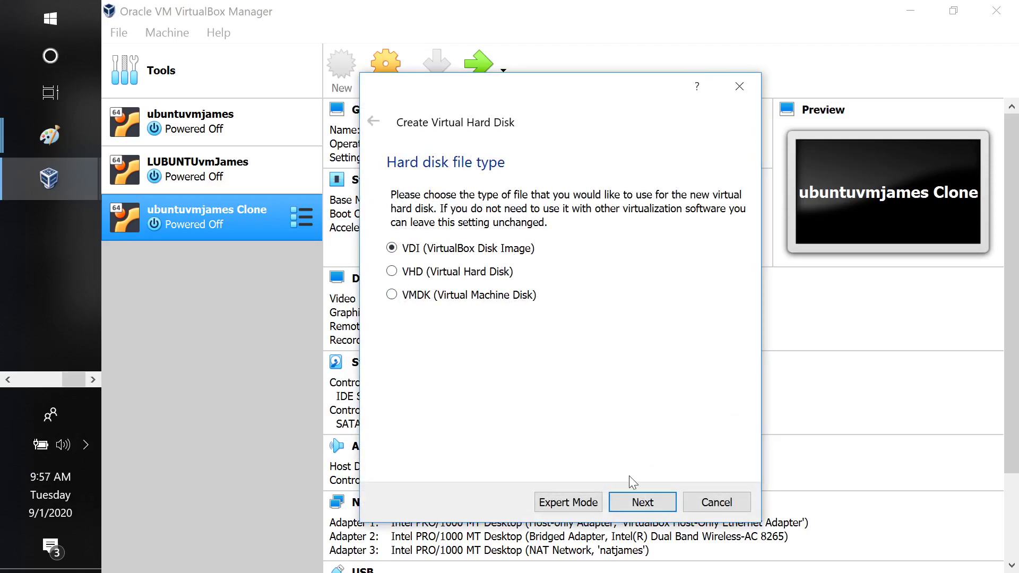
{"action": "left_click", "coordinate": [642, 502]}
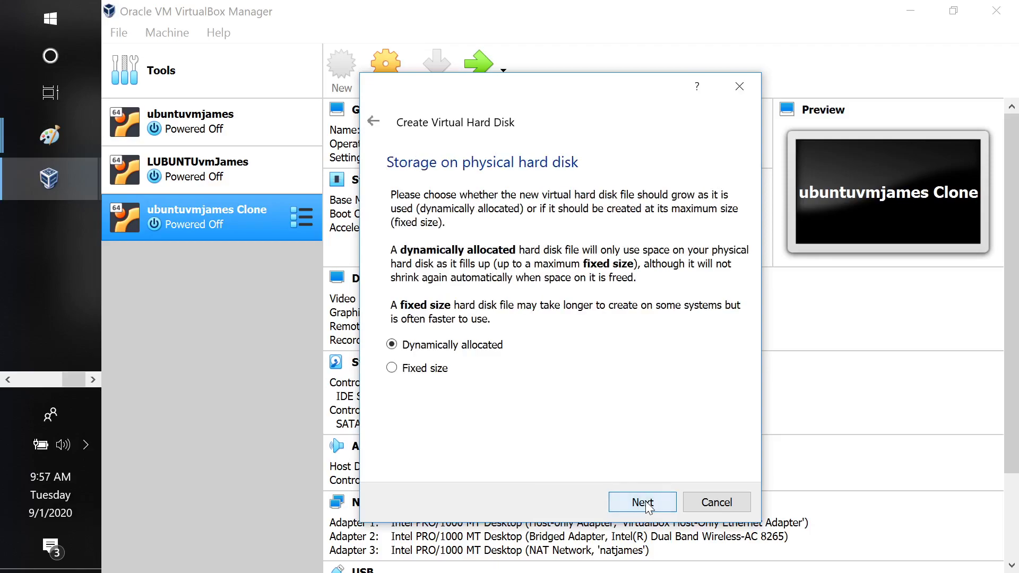
{"action": "left_click", "coordinate": [642, 503]}
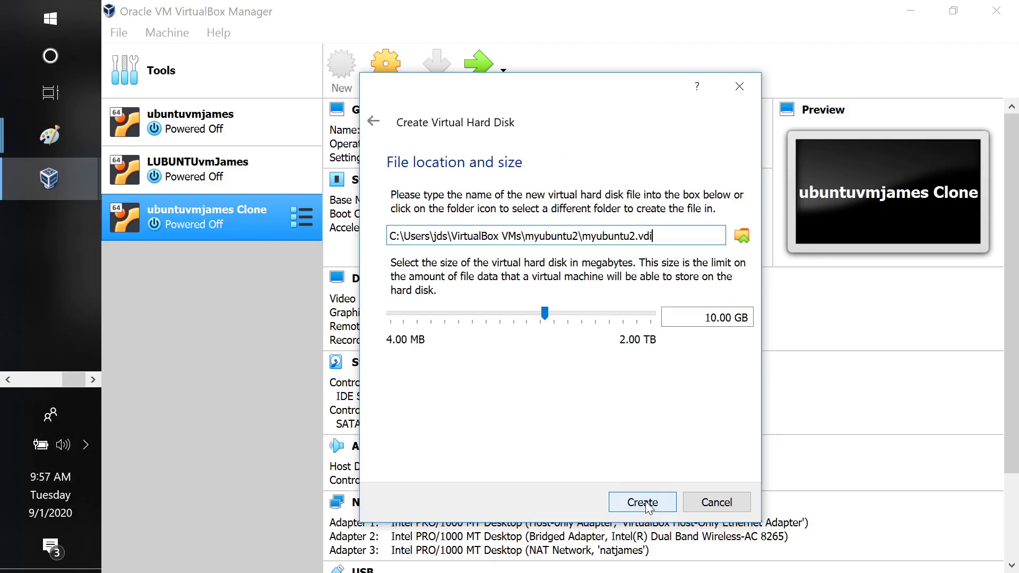
{"action": "left_click", "coordinate": [646, 502]}
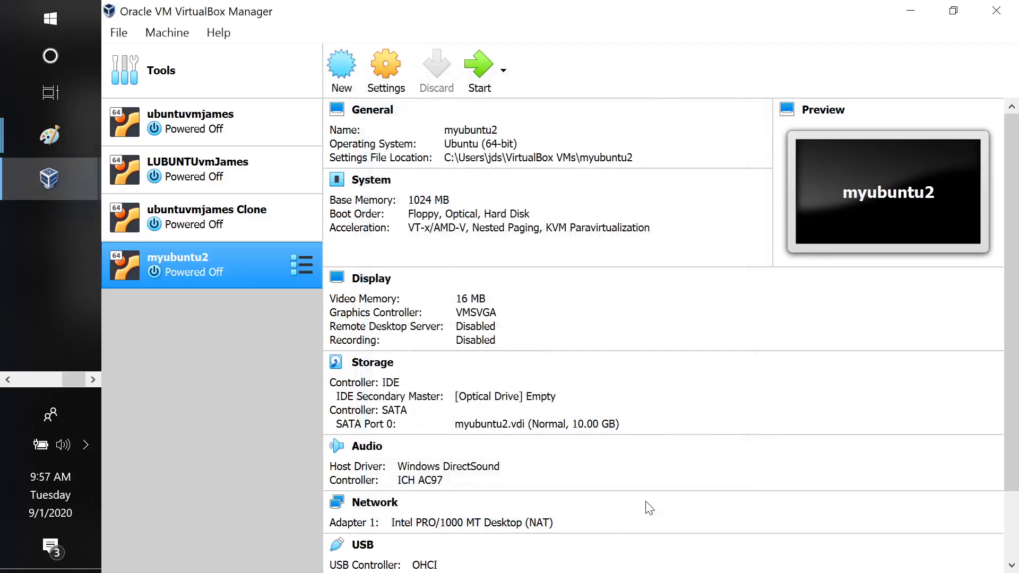
Start myubuntu2 and browse for its start-up disk in the pers\software folder on drive HD-LBU3 (E:).
{"action": "left_click", "coordinate": [477, 70]}
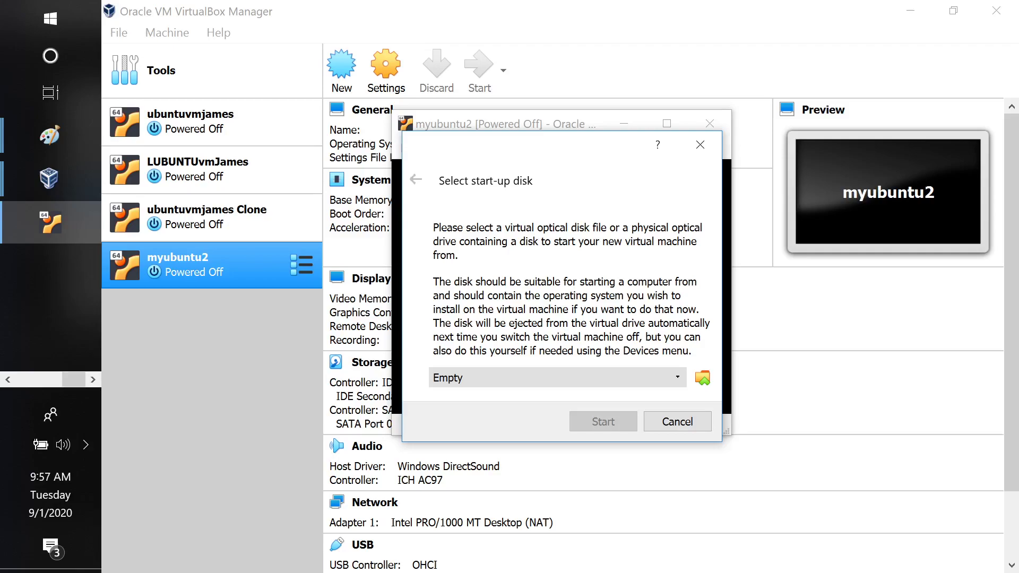
{"action": "left_click", "coordinate": [704, 379]}
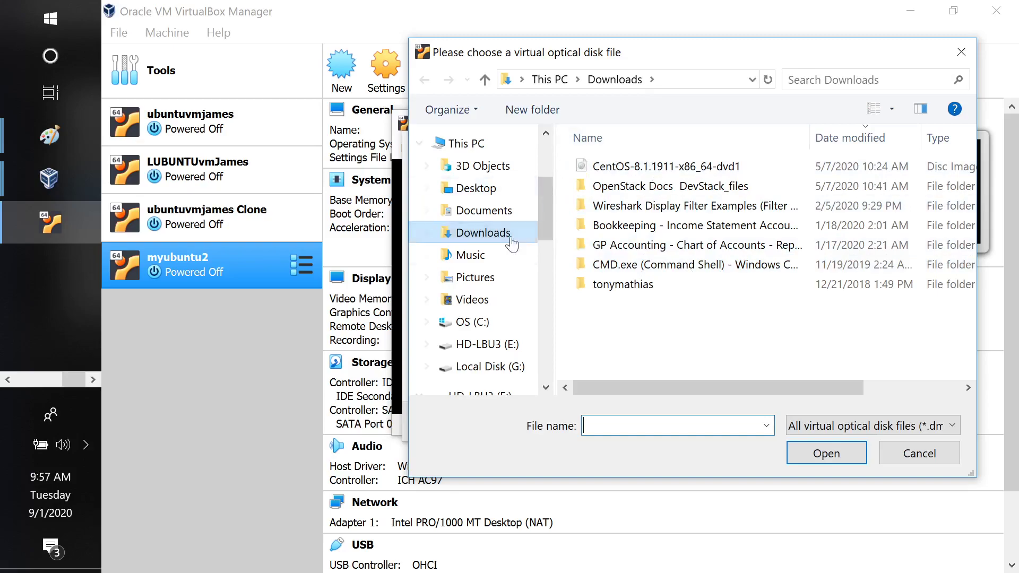
{"action": "left_click", "coordinate": [512, 345]}
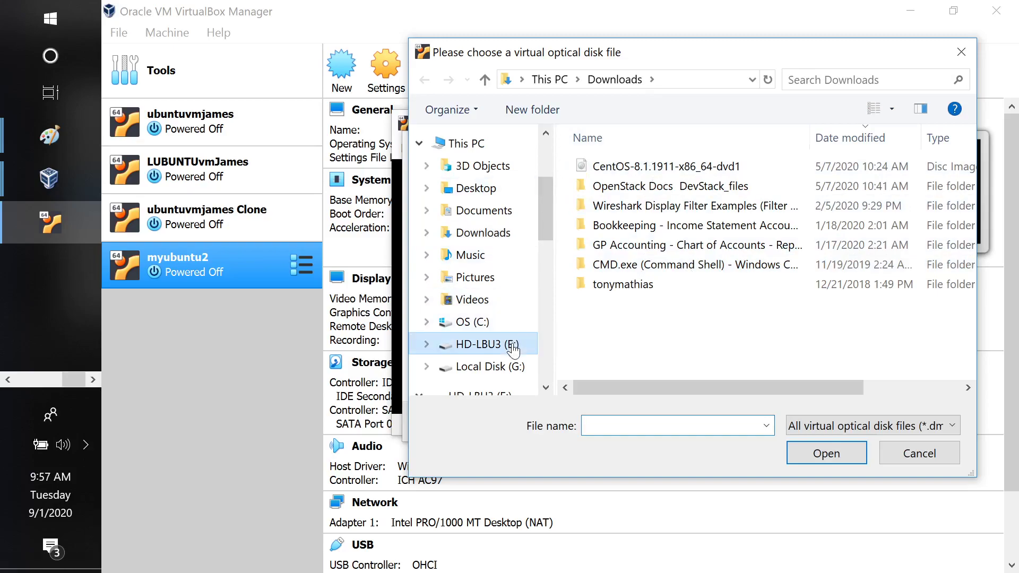
{"action": "double_click", "coordinate": [637, 204]}
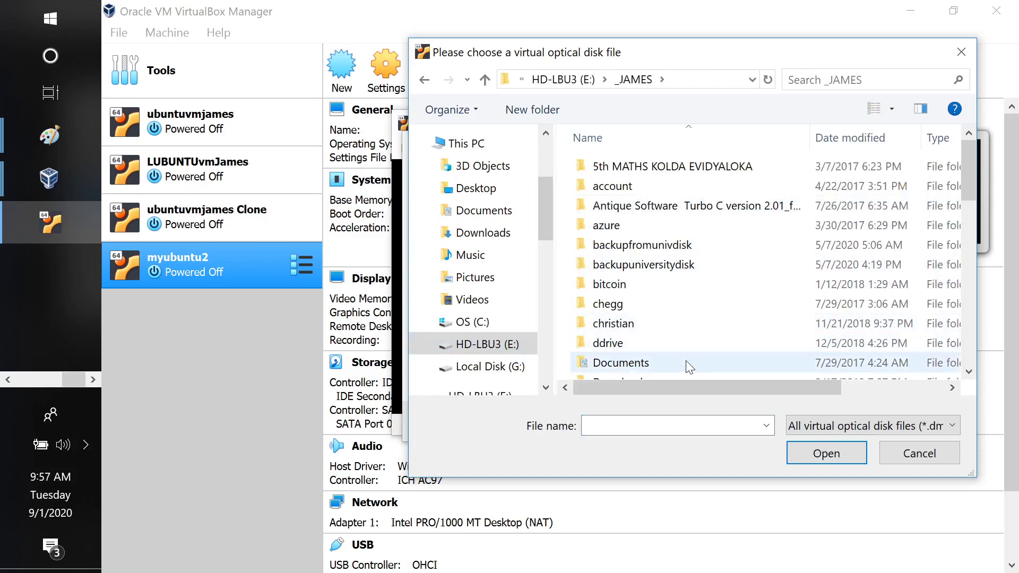
{"action": "left_click", "coordinate": [662, 364]}
{"action": "double_click", "coordinate": [662, 363]}
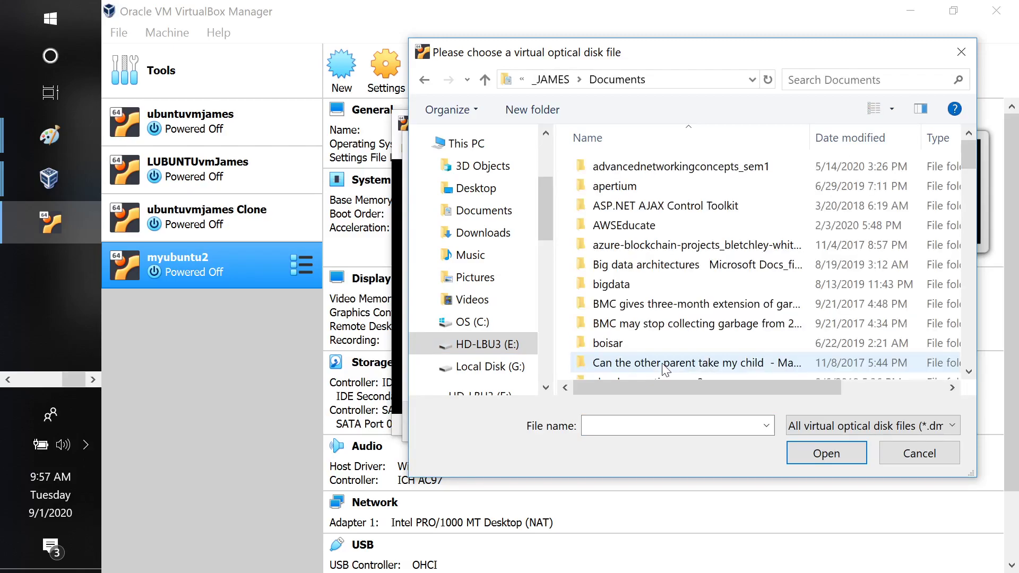
{"action": "left_click", "coordinate": [714, 83]}
{"action": "key", "text": "ctrl+shift+Left"}
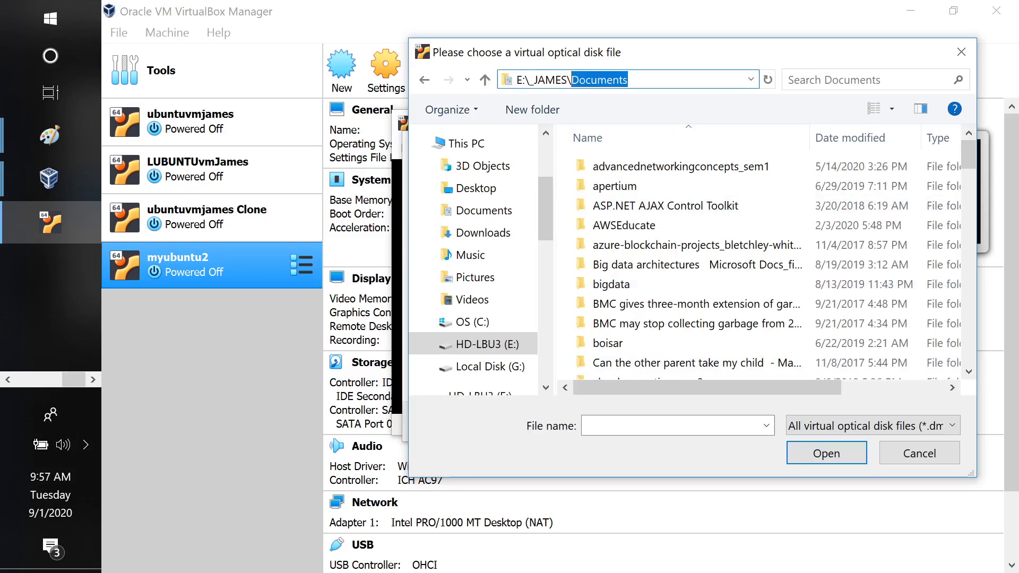
{"action": "type", "text": "pers"}
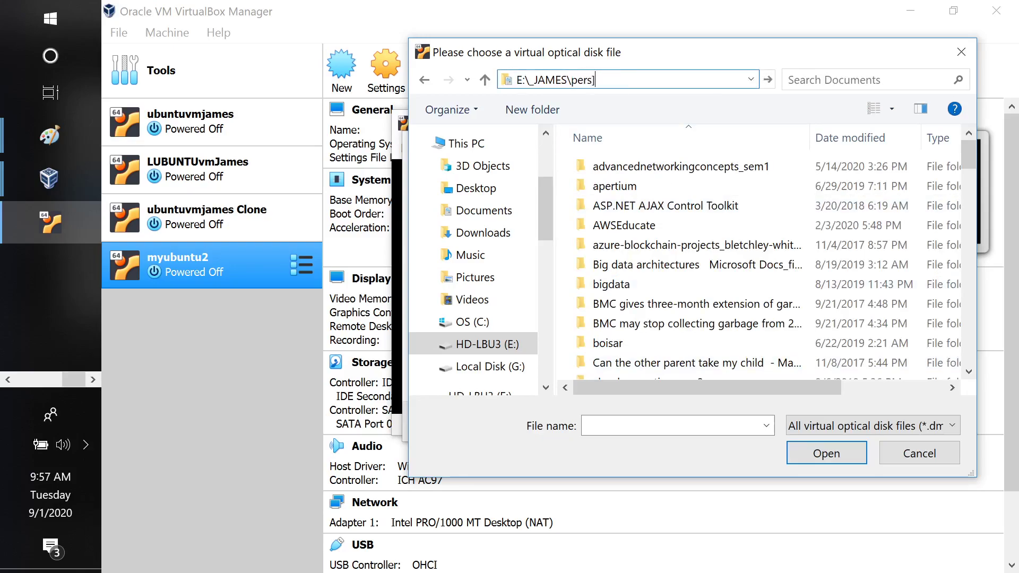
{"action": "type", "text": "\\soft"}
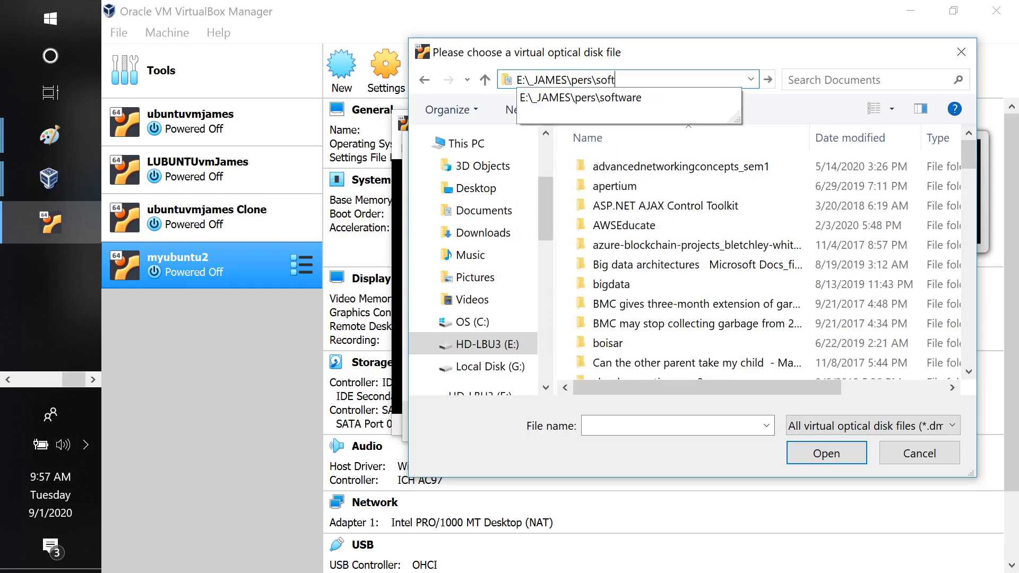
{"action": "type", "text": "ware"}
{"action": "key", "text": "Return"}
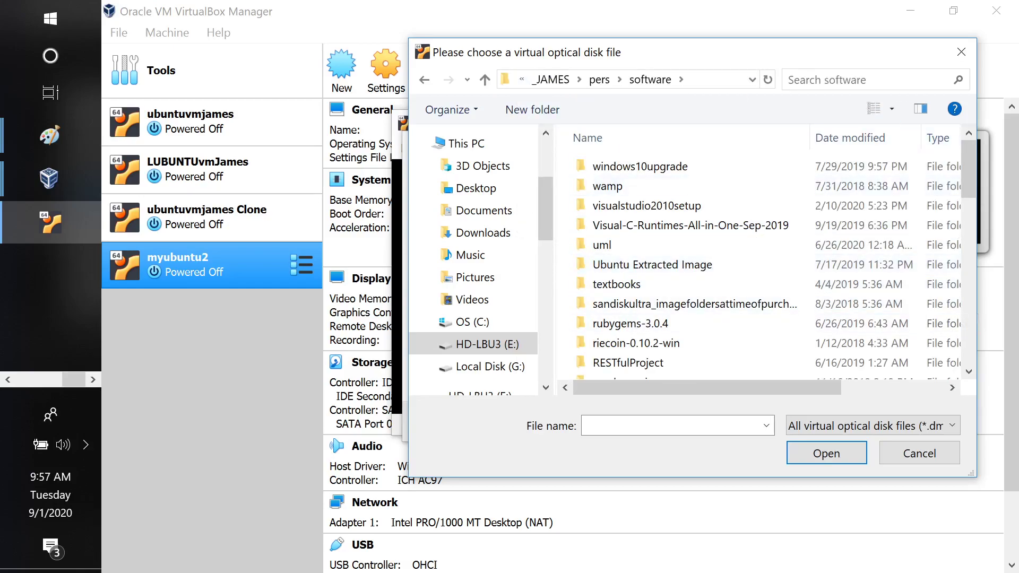
Search the folder for *.iso, choose ubuntu-18.04.2-desktop-amd64 as the start-up disk, and boot the virtual machine from it.
{"action": "left_click", "coordinate": [871, 79]}
{"action": "key", "text": "Down"}
{"action": "key", "text": "Return"}
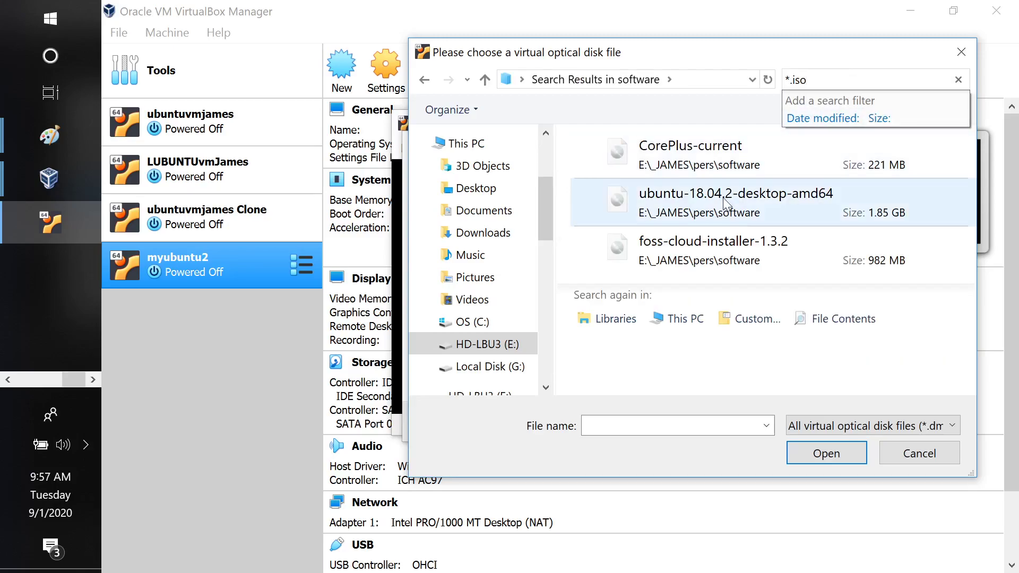
{"action": "left_click", "coordinate": [749, 206]}
{"action": "left_click", "coordinate": [815, 452]}
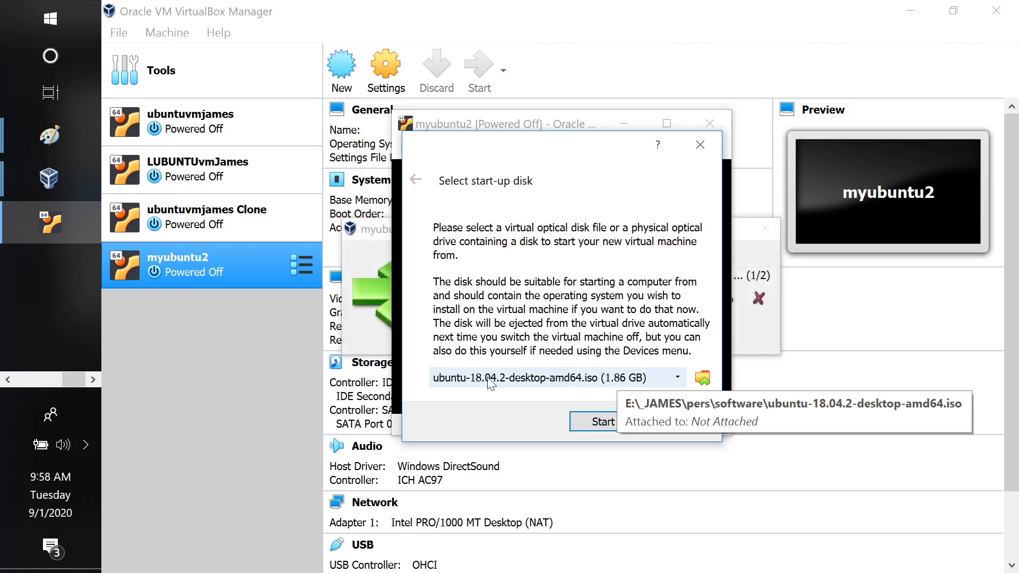
{"action": "left_click", "coordinate": [614, 421]}
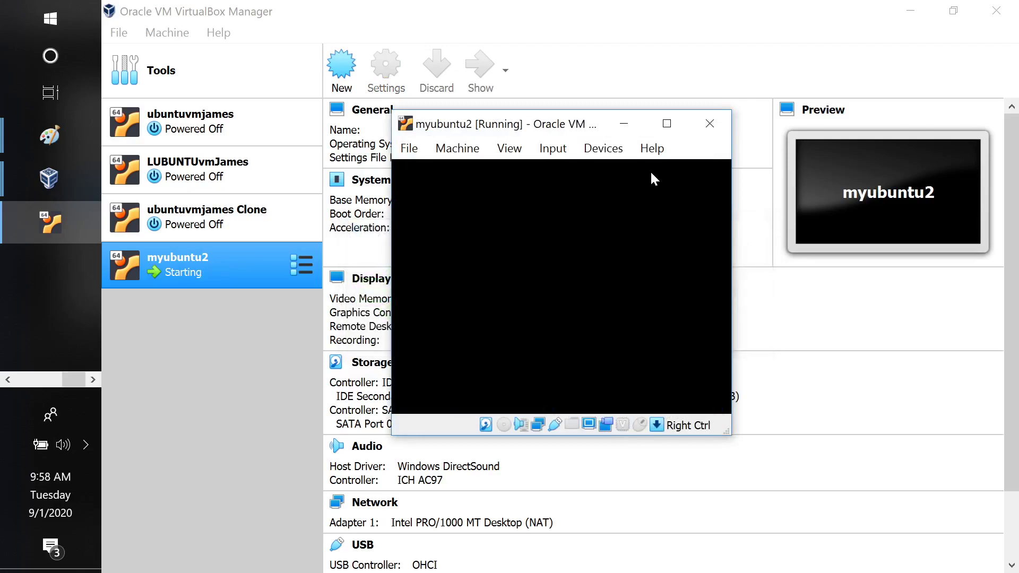
Switch the running myubuntu2 display to scaled mode and maximize its window.
{"action": "left_click", "coordinate": [667, 124]}
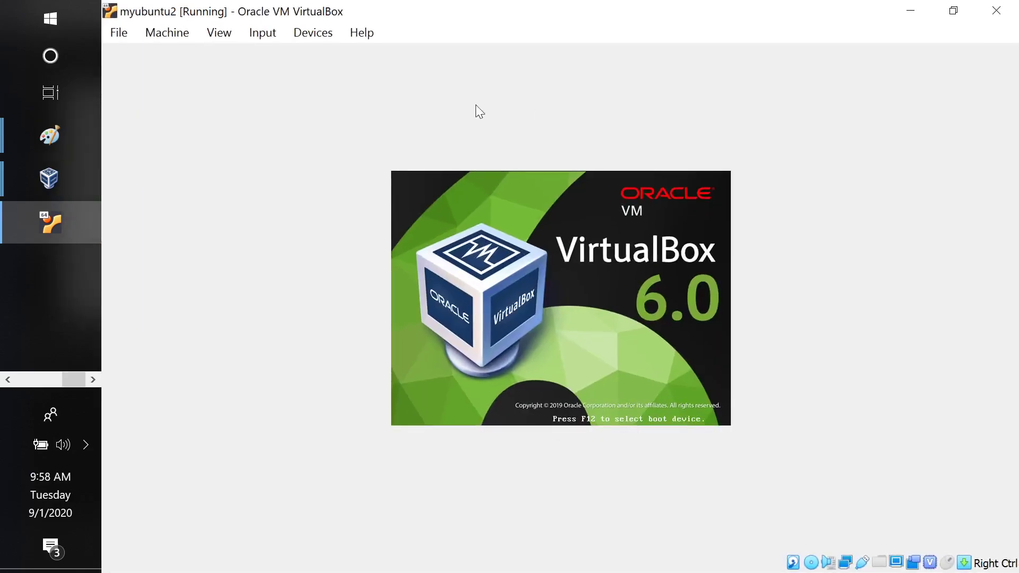
{"action": "left_click", "coordinate": [218, 34]}
{"action": "left_click", "coordinate": [251, 108]}
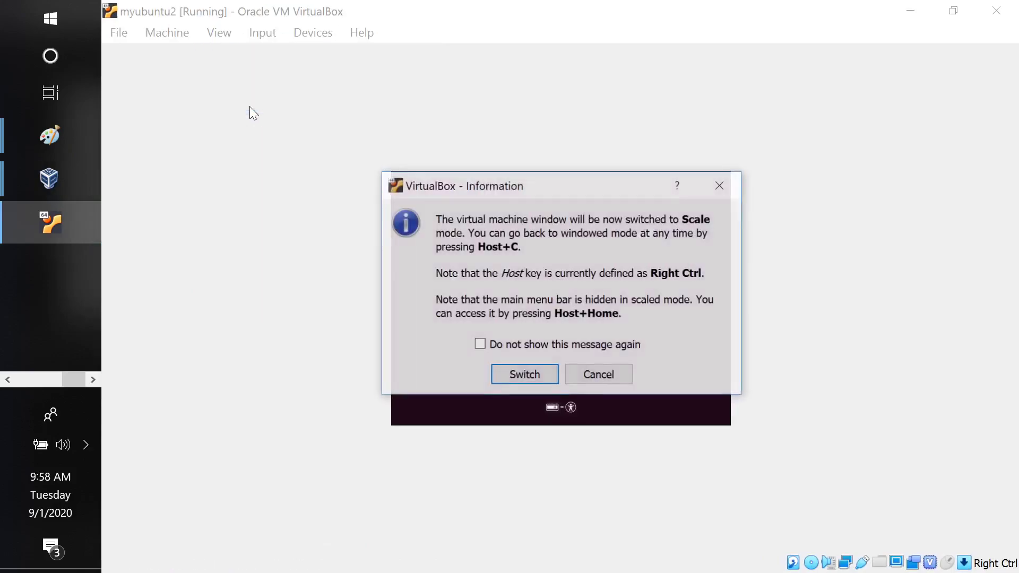
{"action": "left_click", "coordinate": [521, 375]}
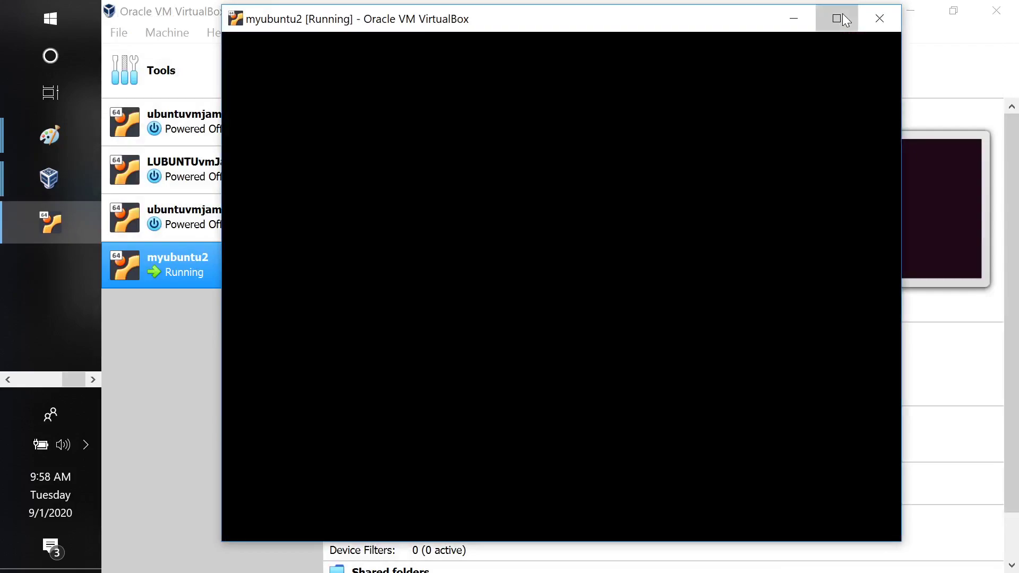
{"action": "left_click", "coordinate": [837, 19]}
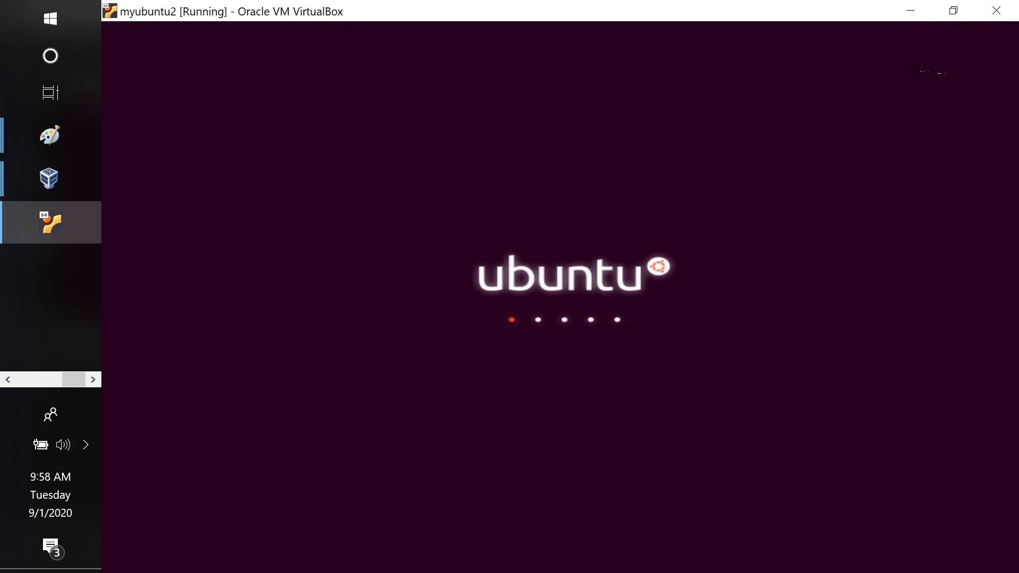
Close the running myubuntu2 virtual machine by powering it off.
{"action": "left_click", "coordinate": [996, 10]}
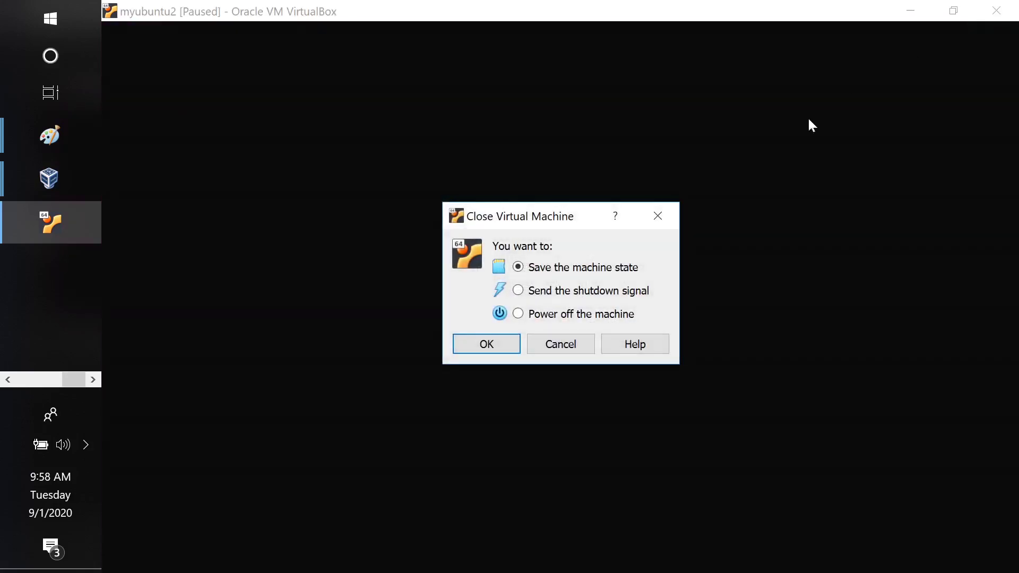
{"action": "left_click", "coordinate": [574, 315]}
{"action": "left_click", "coordinate": [499, 347]}
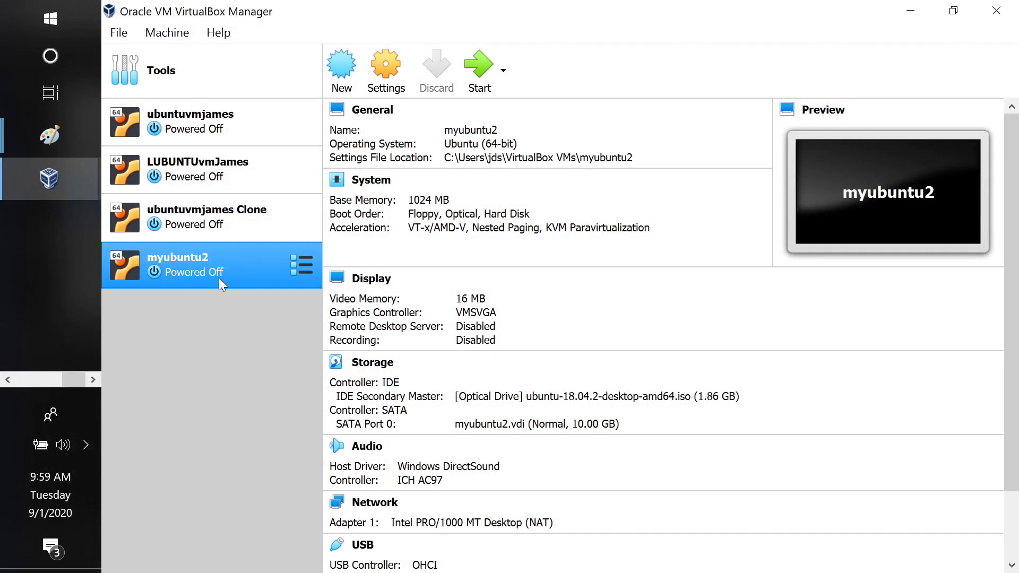
Remove the myubuntu2 virtual machine from VirtualBox and delete all its files.
{"action": "right_click", "coordinate": [238, 265]}
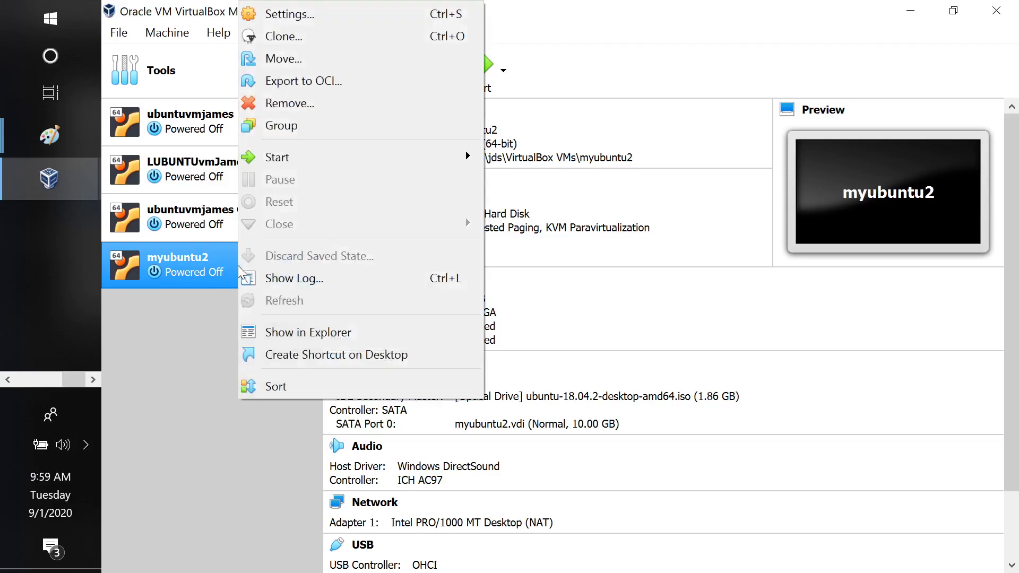
{"action": "left_click", "coordinate": [338, 107]}
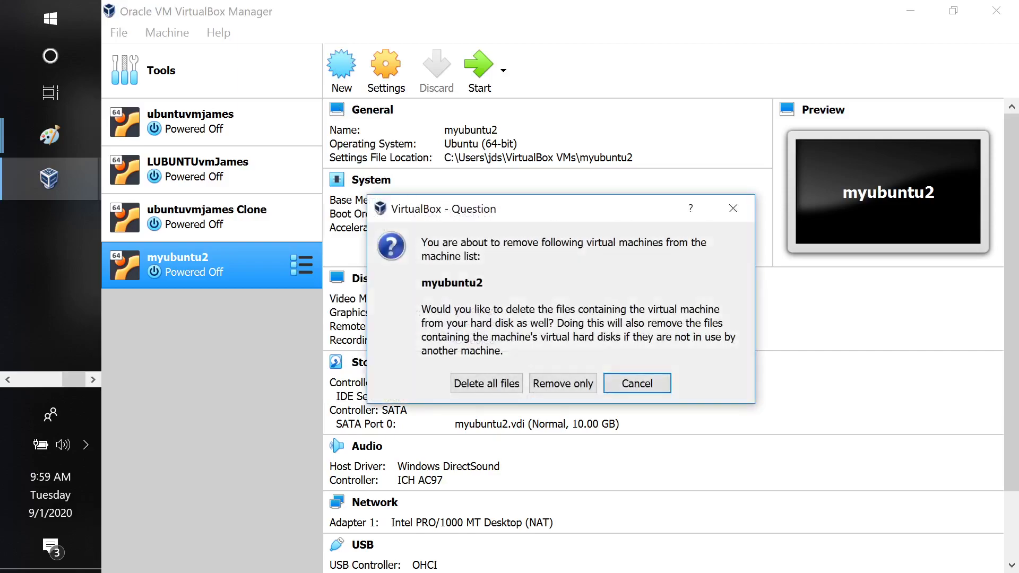
{"action": "left_click", "coordinate": [484, 384]}
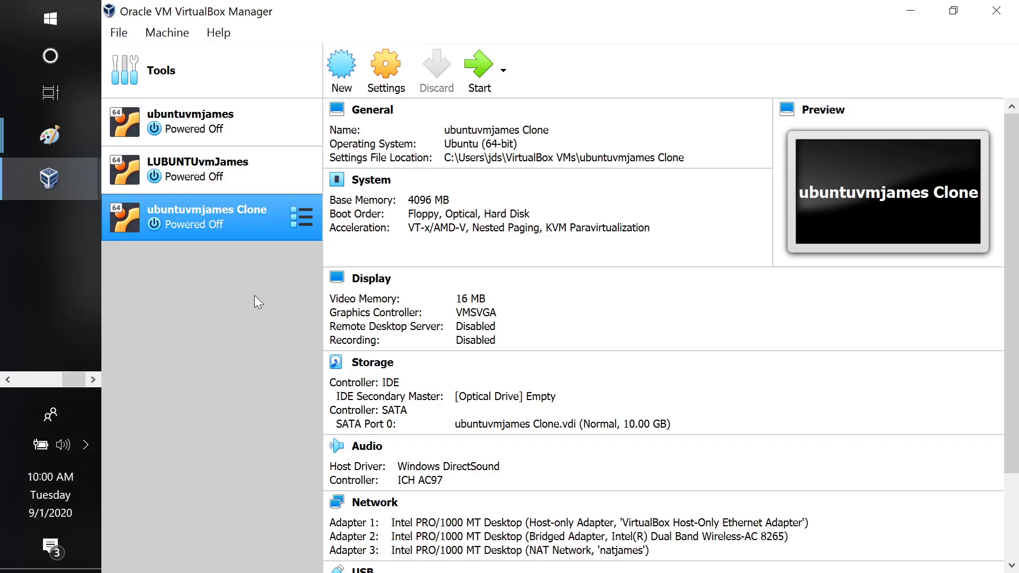
Close the File Explorer window with the *.iso search and switch to virtualmachineassignment.pdf in Foxit Reader.
{"action": "key", "text": "alt"}
{"action": "key", "text": "alt+Tab"}
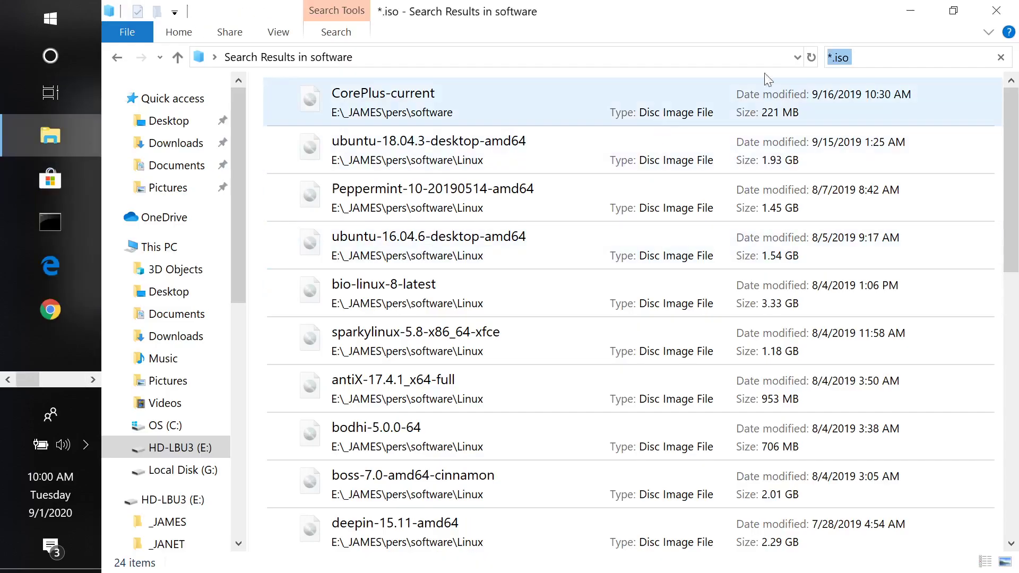
{"action": "left_click", "coordinate": [995, 15]}
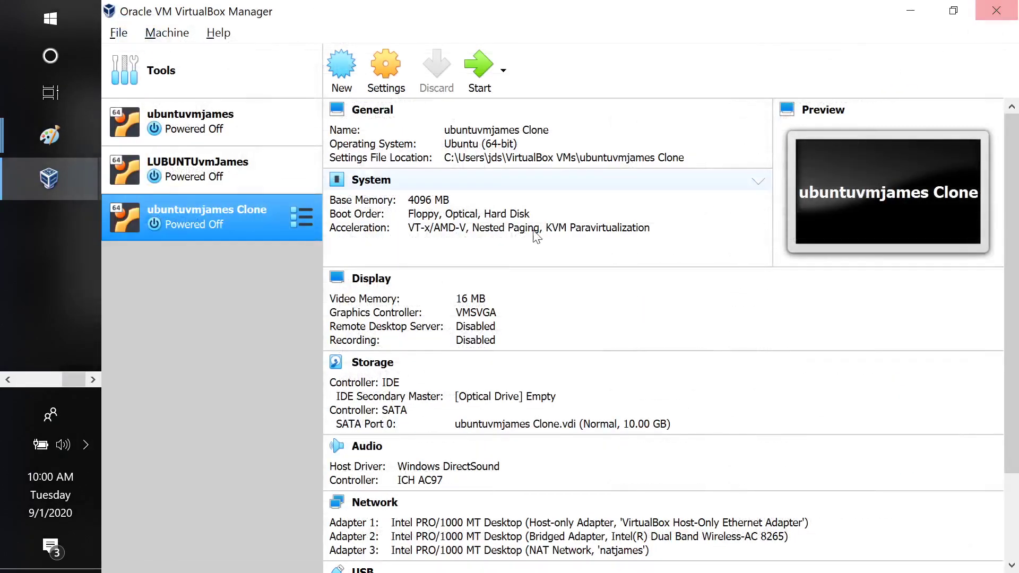
{"action": "left_click", "coordinate": [40, 383]}
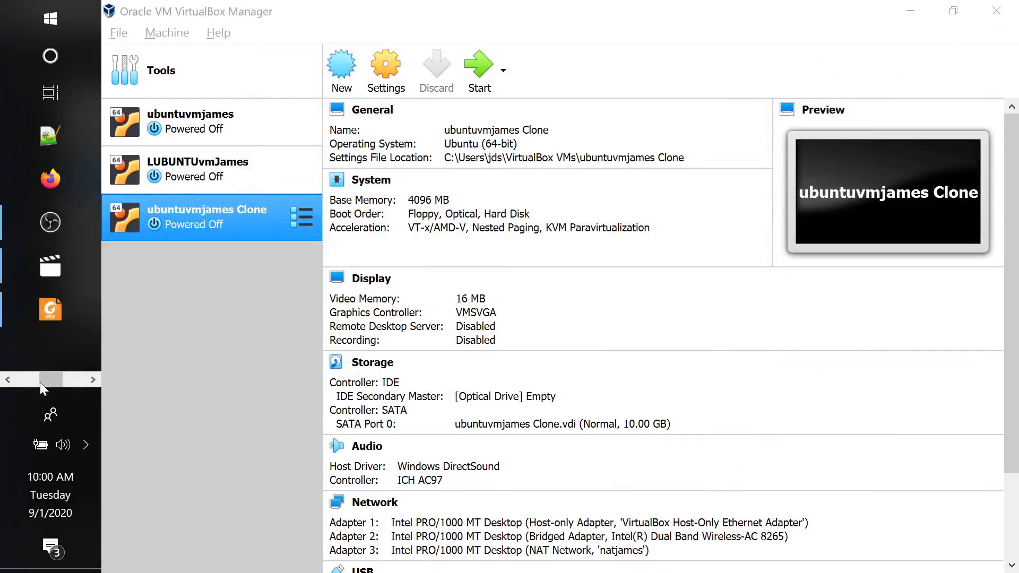
{"action": "left_click", "coordinate": [57, 307]}
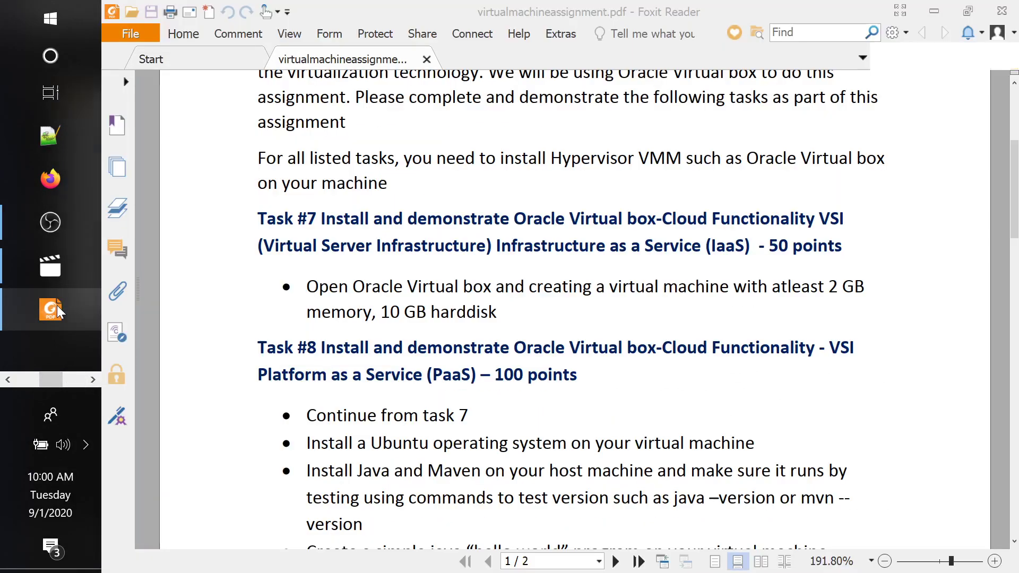